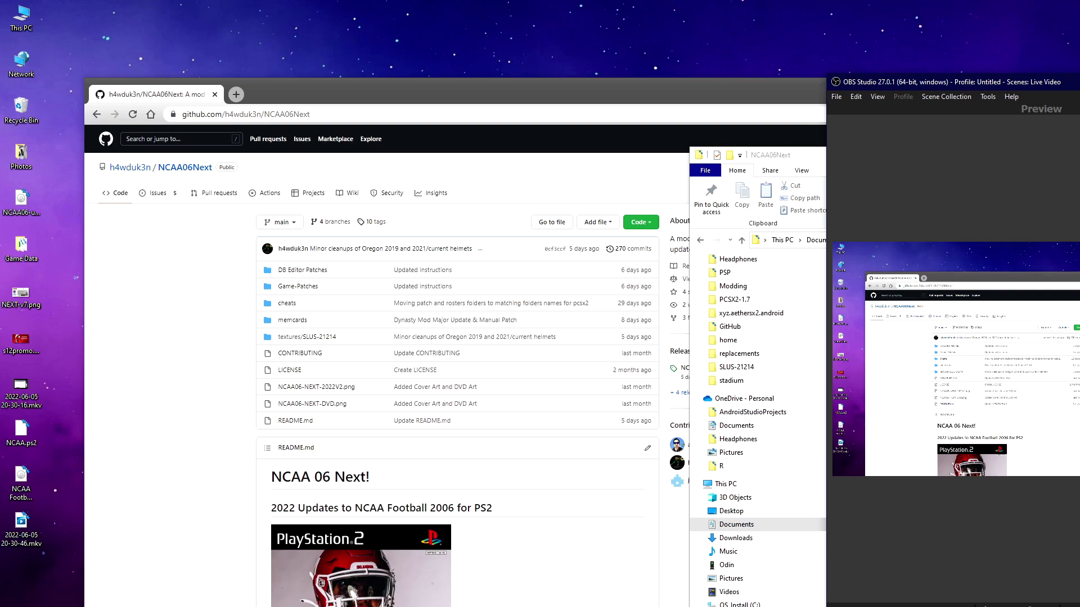
Step: Bring the NCAA06Next repository page fully into view and read through its README, including what the mod includes and the roster updates
drag(631, 92, 603, 35)
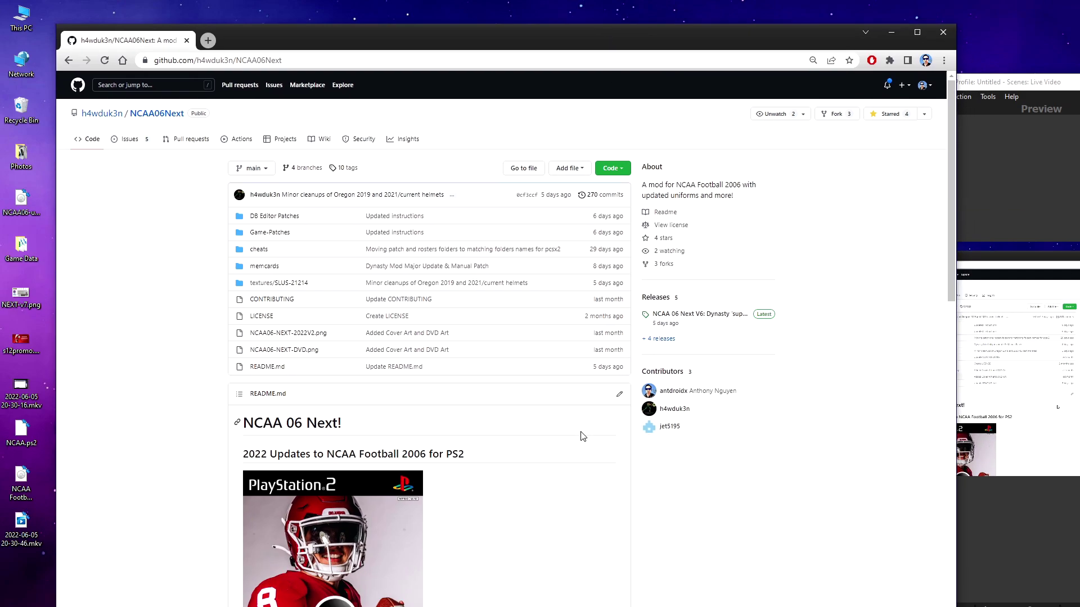
scroll(583, 437, down, 3)
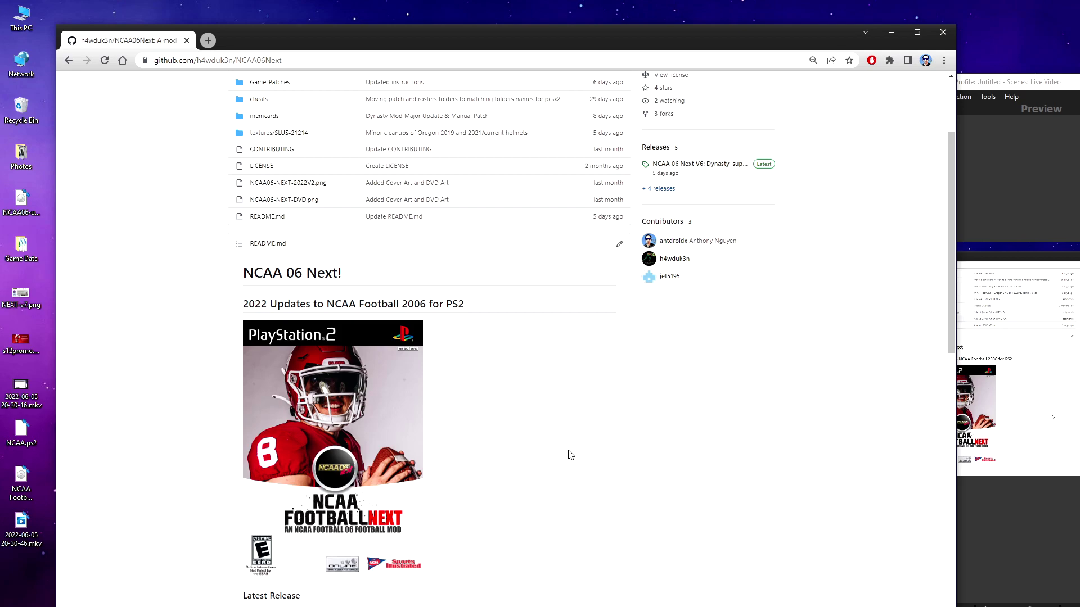
scroll(570, 455, down, 5)
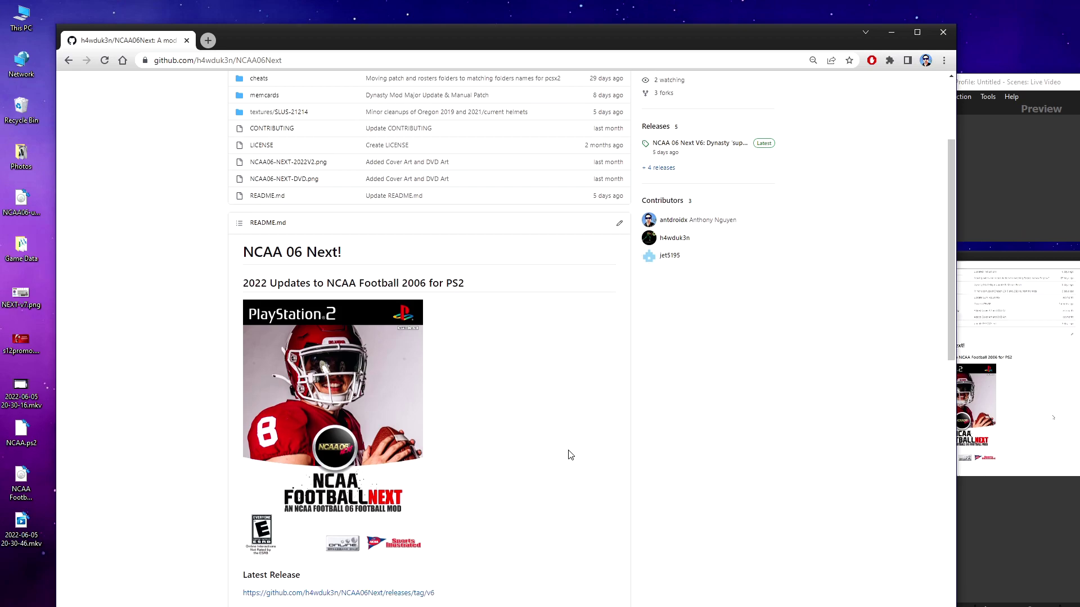
scroll(570, 454, up, 8)
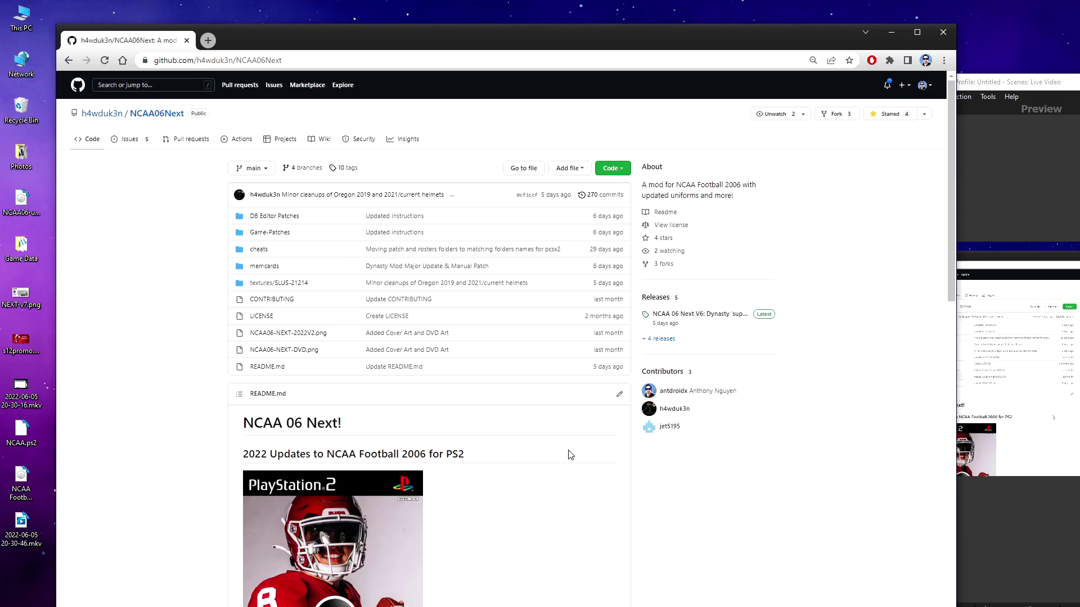
scroll(570, 454, down, 3)
scroll(571, 454, down, 9)
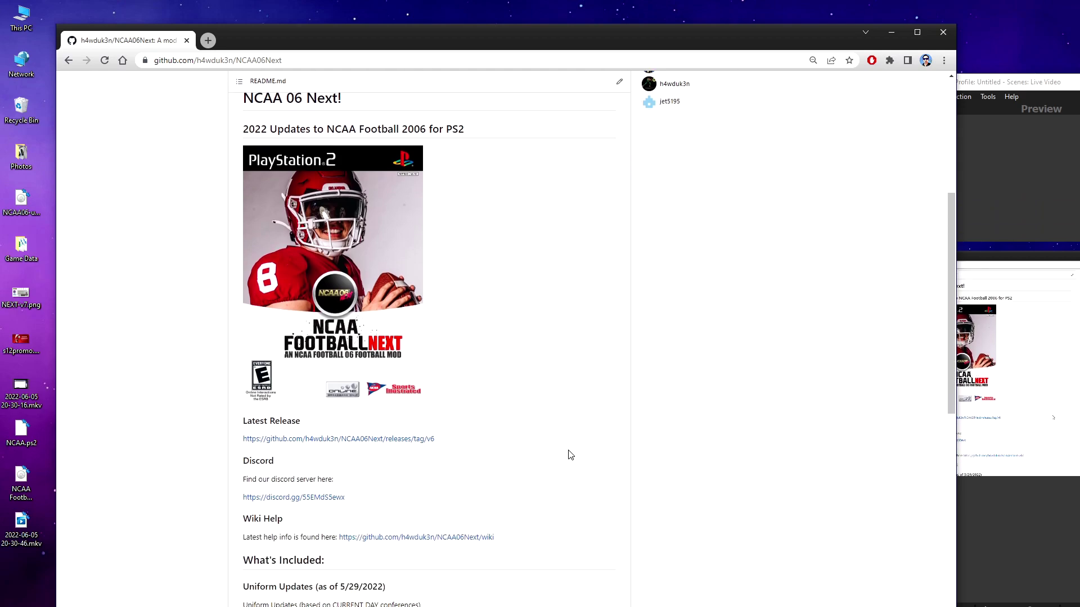
scroll(570, 455, down, 7)
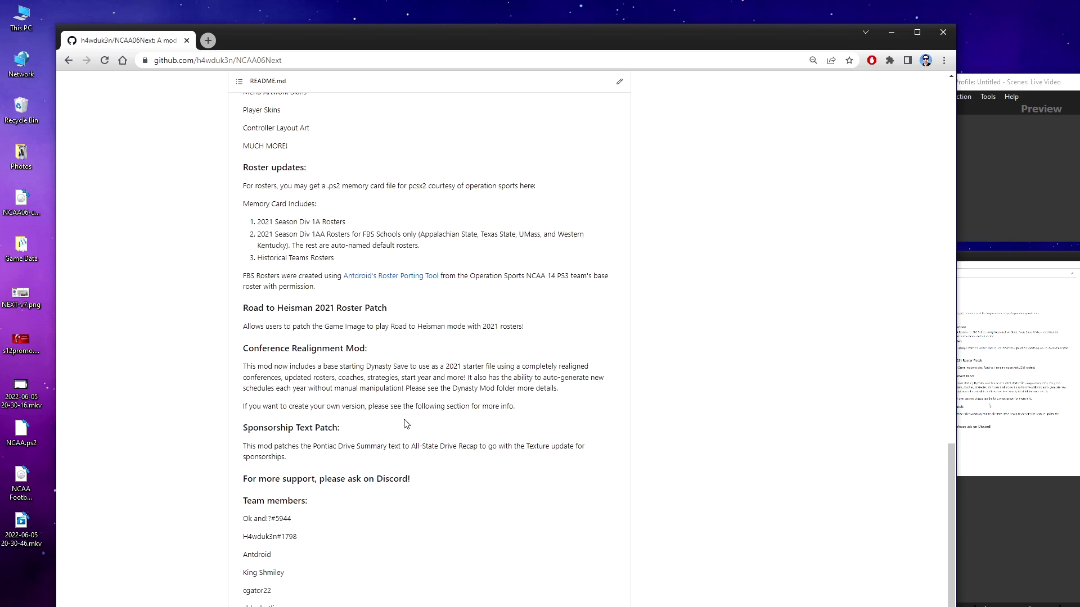
scroll(578, 381, up, 20)
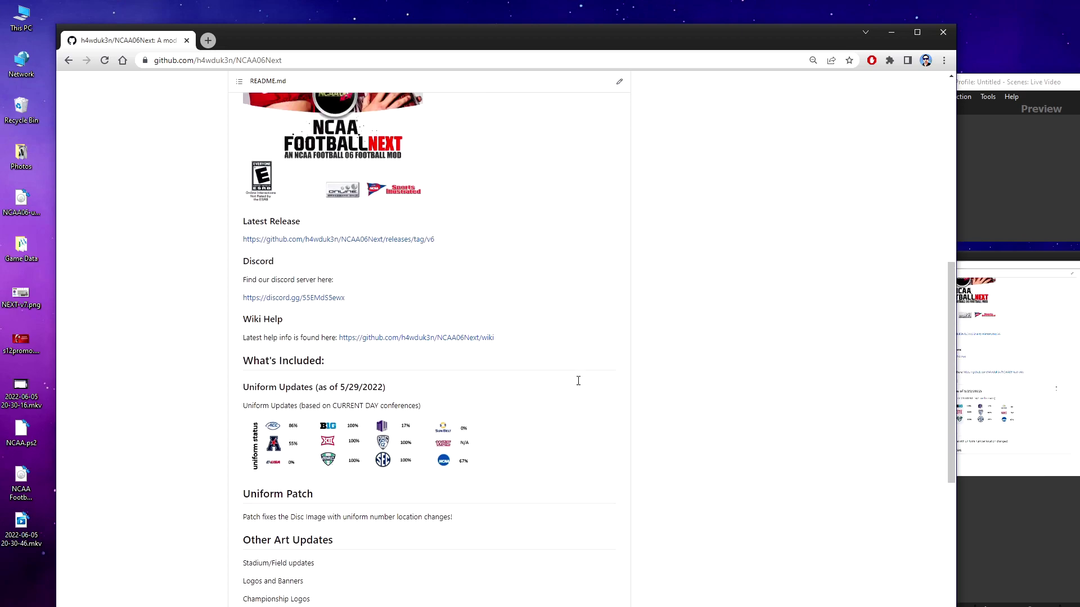
scroll(640, 404, up, 3)
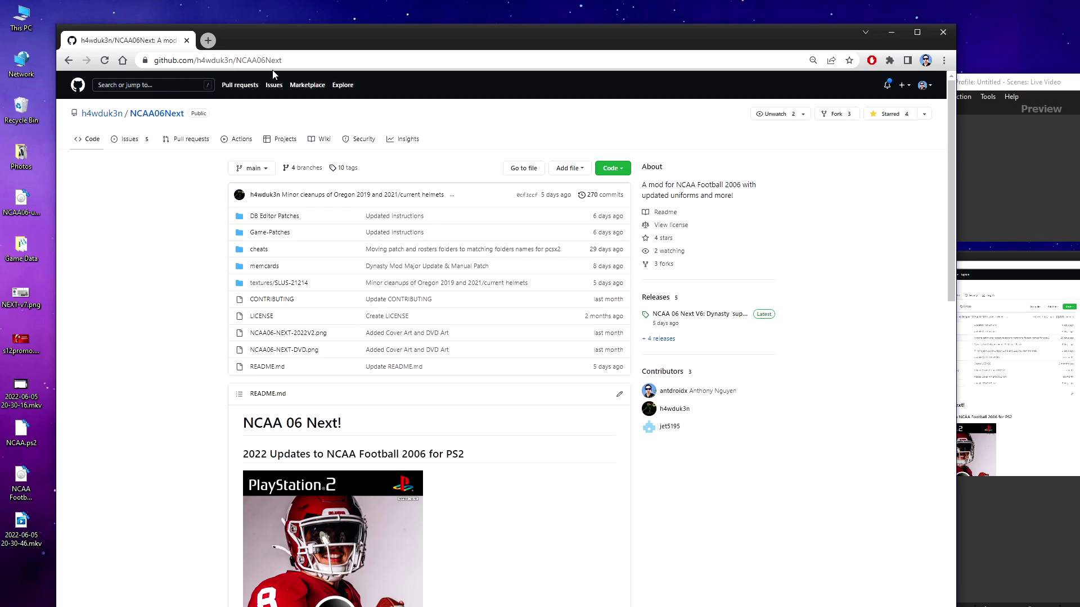
Step: Review the NCAA 06 Next V6 release notes among the repository's releases and go to the project wiki
click(643, 297)
scroll(569, 308, down, 3)
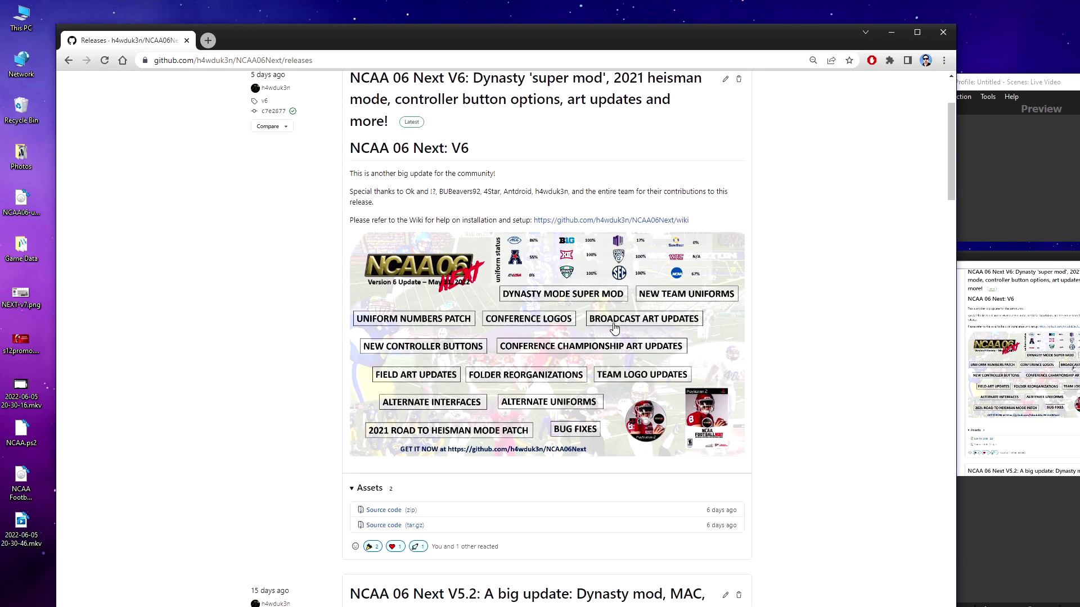
scroll(657, 372, up, 3)
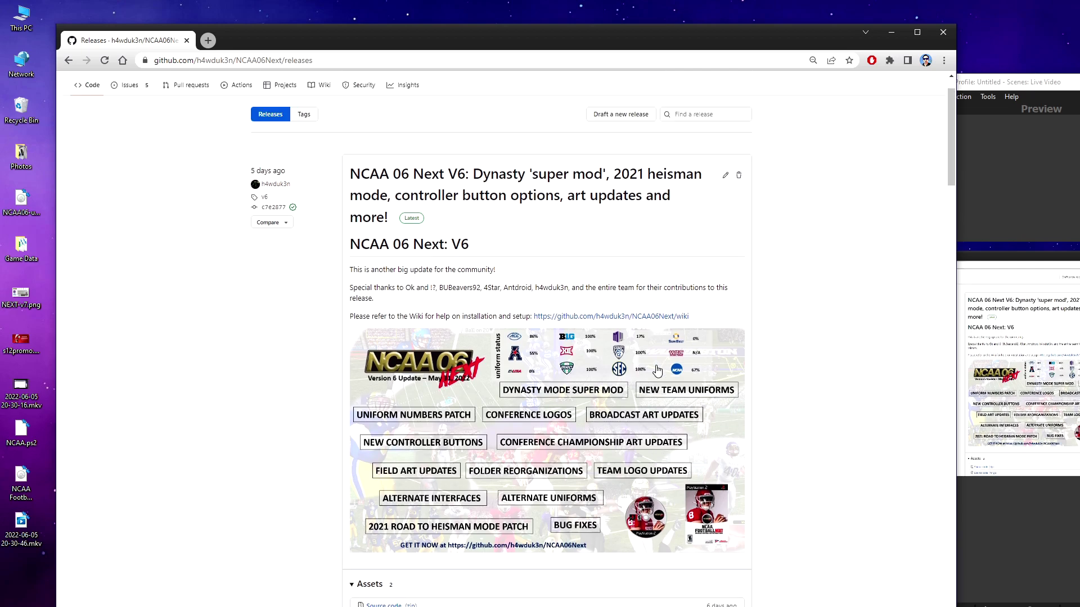
scroll(689, 393, down, 3)
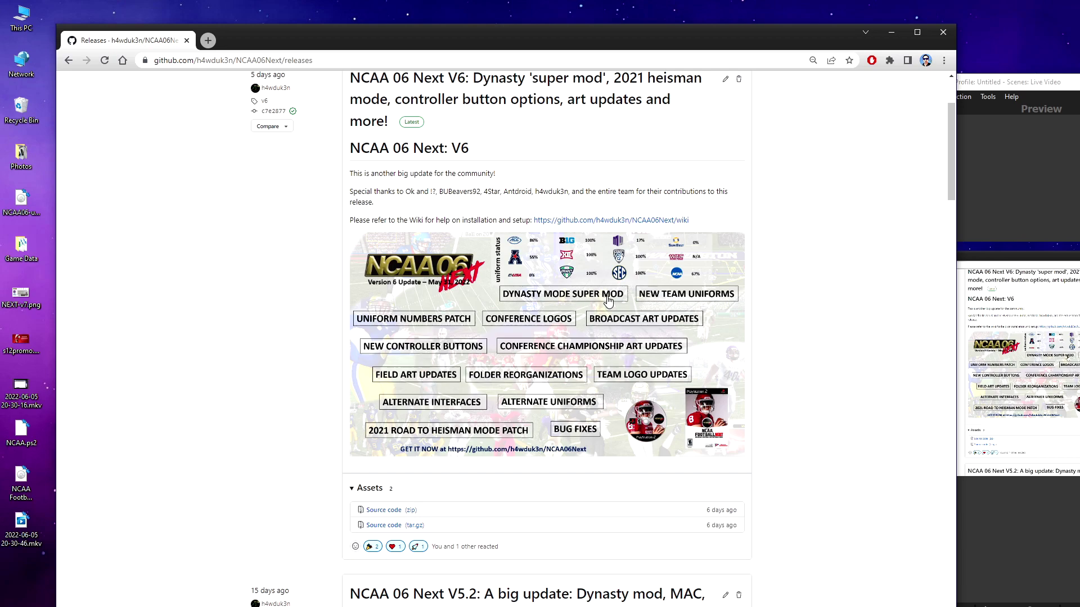
scroll(700, 324, up, 3)
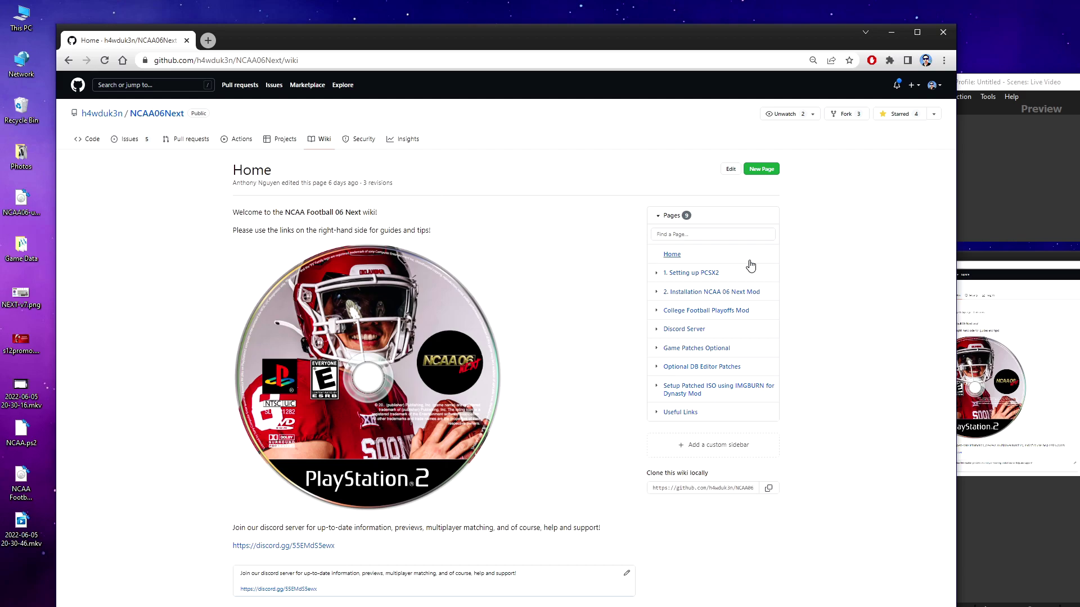
Step: Read the wiki's "2. Installation NCAA 06 Next Mod" guide and open the "Game Patches Optional" page
click(684, 298)
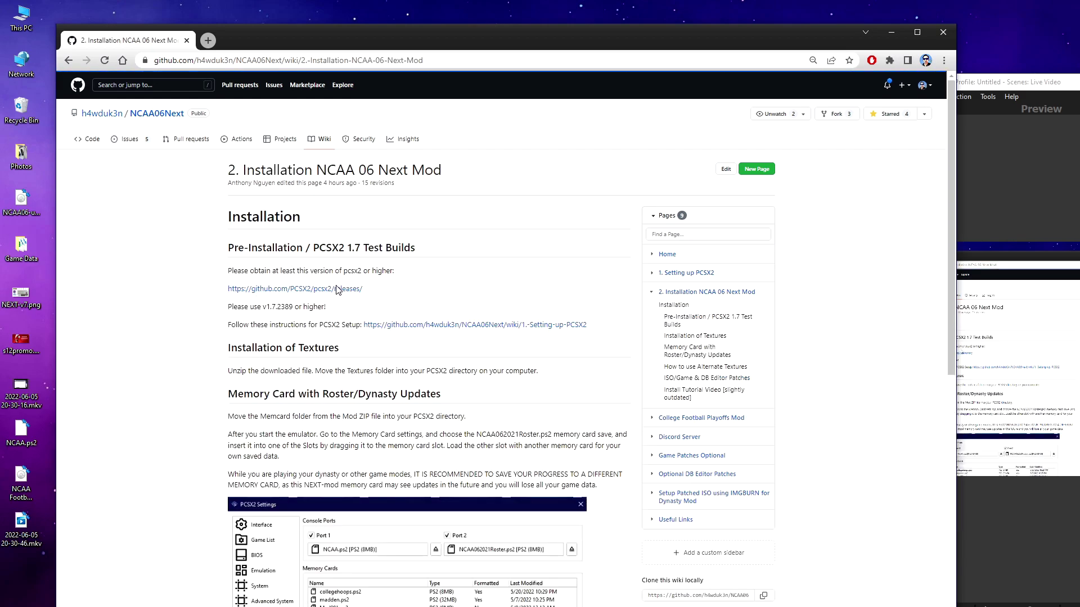
scroll(347, 310, down, 12)
scroll(360, 313, up, 10)
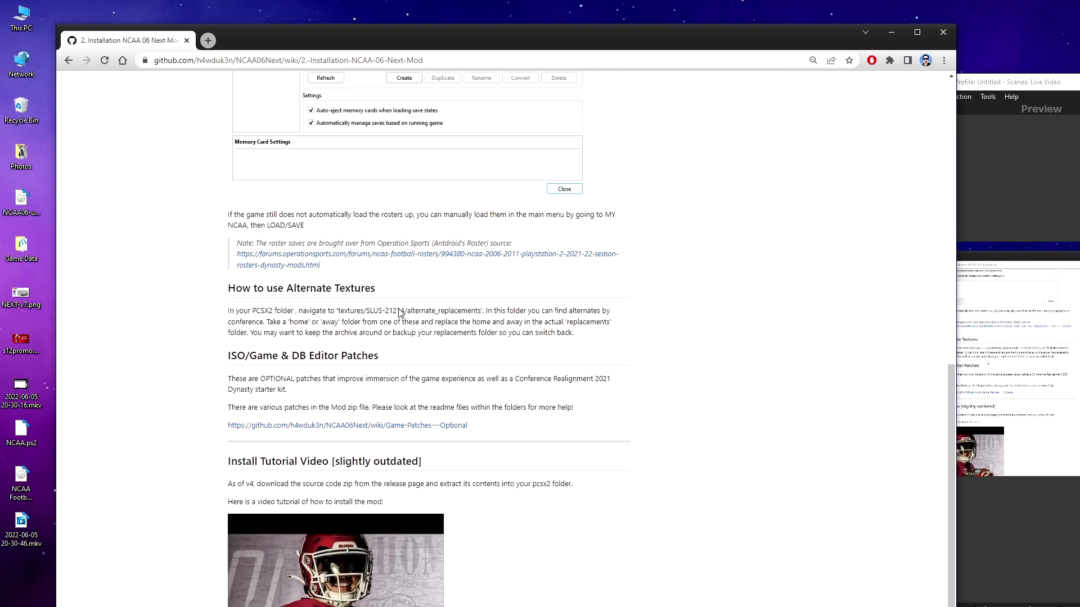
click(704, 356)
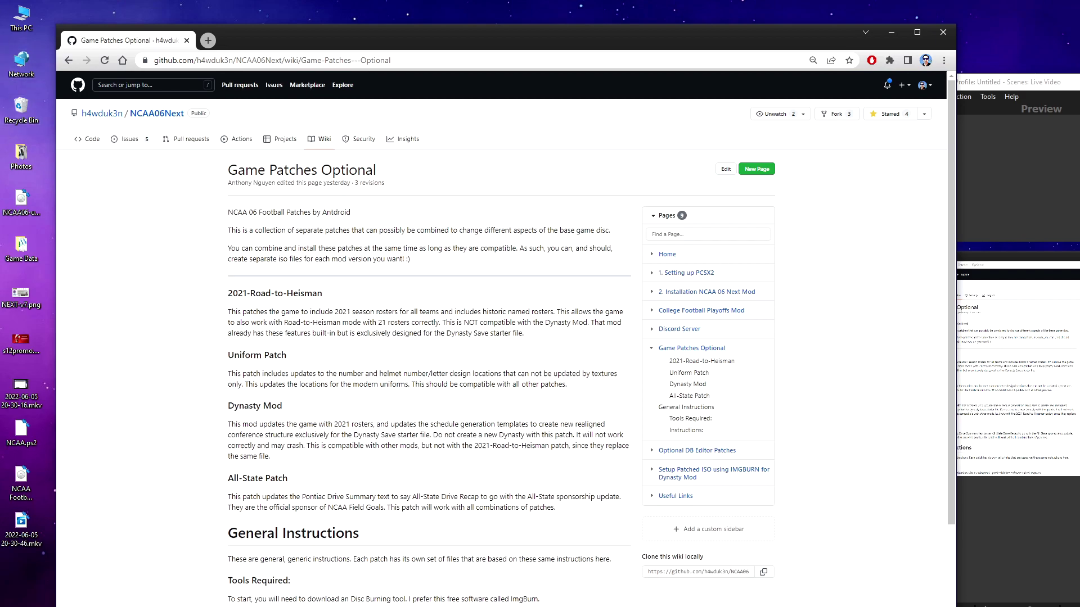
Step: Switch to File Explorer and select the textures folder inside the NCAA06Next mod folder
key(alt+Tab)
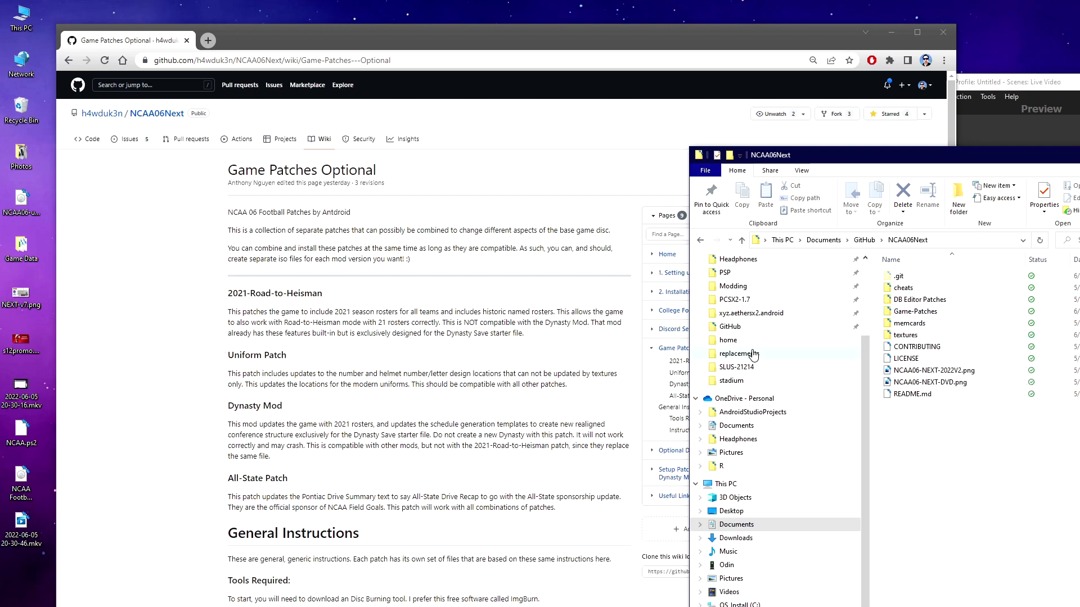
click(930, 334)
key(Up)
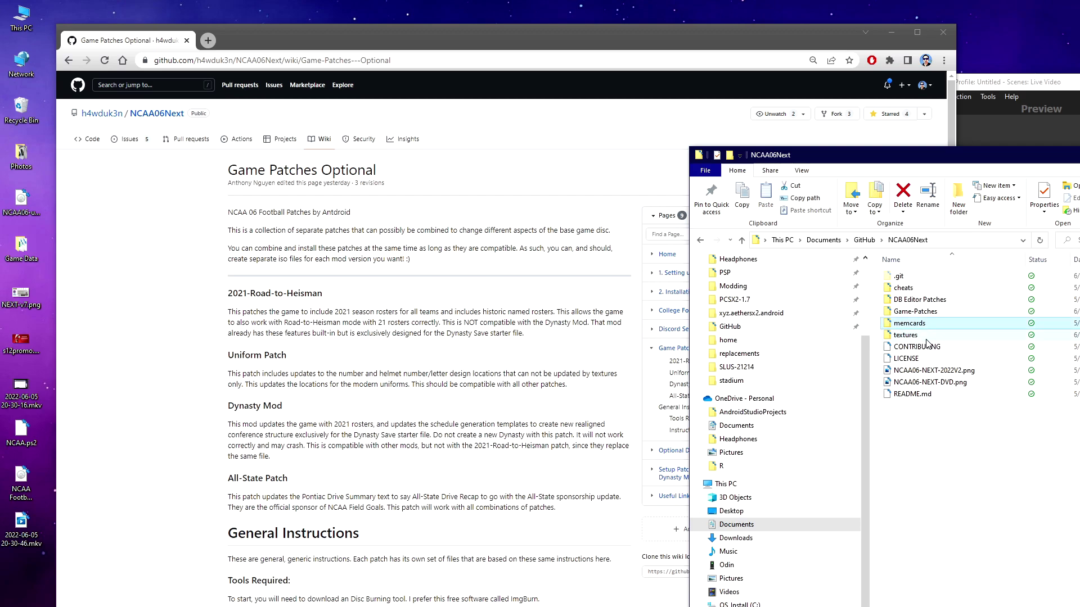
click(926, 337)
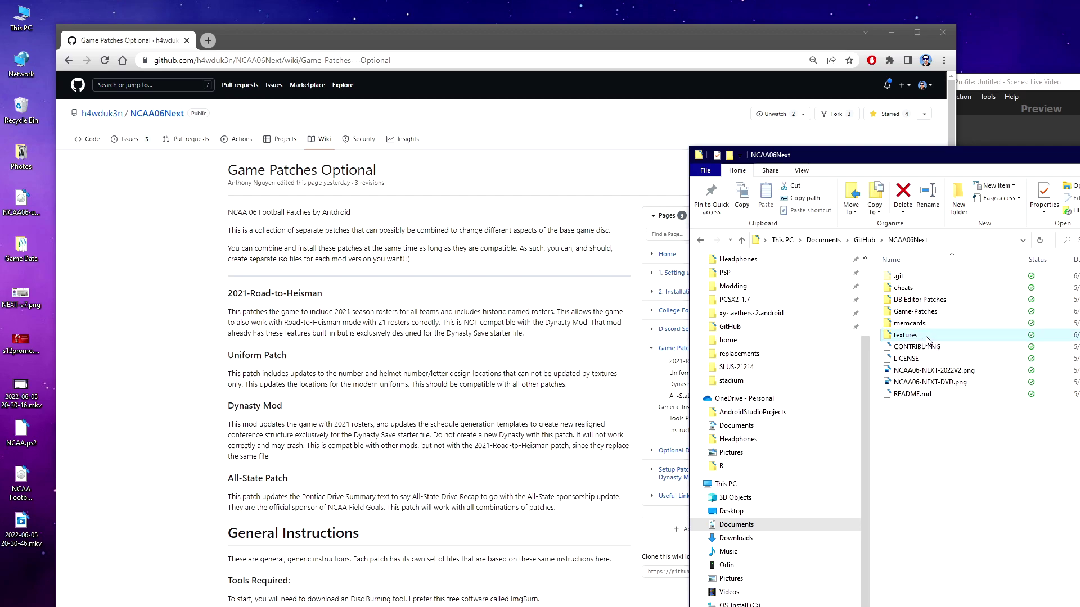
Step: Open the PCSX2-1.7 folder on the Data (D:) drive in a second File Explorer window and arrange it beside the NCAA06Next window
click(17, 32)
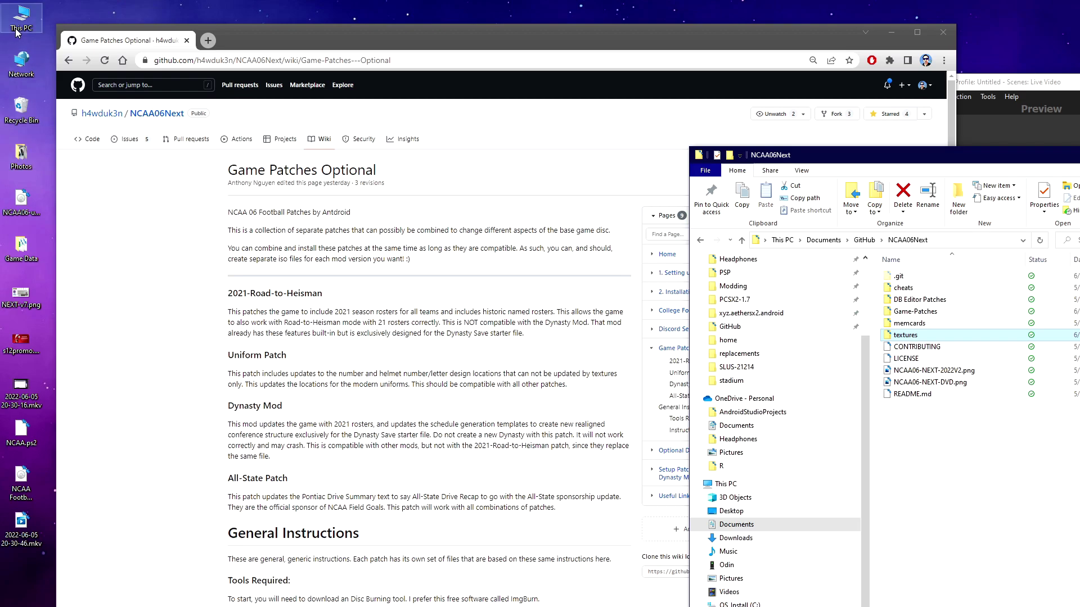
double_click(17, 32)
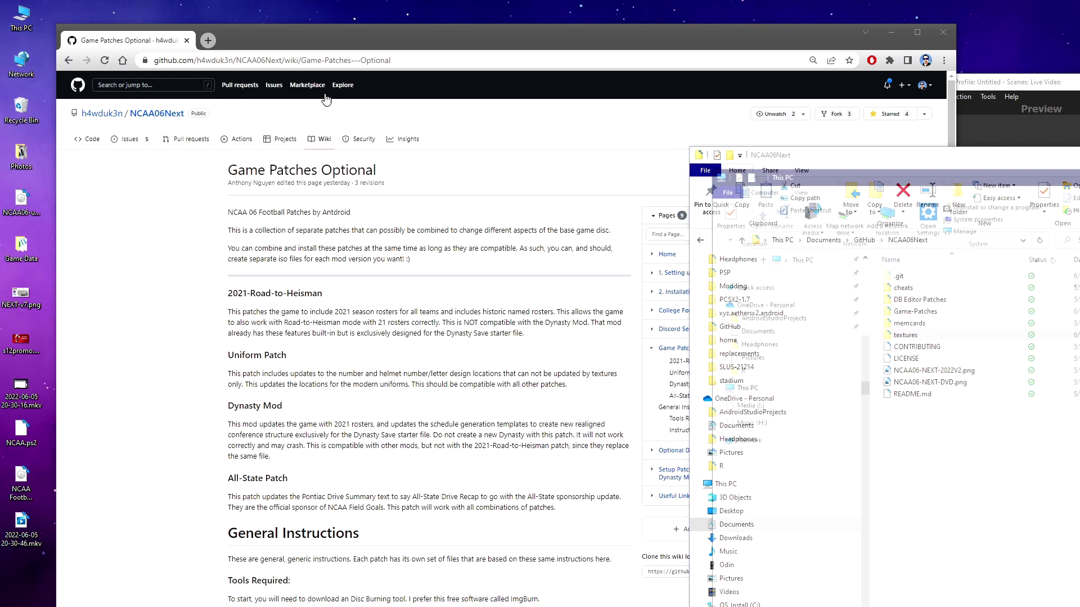
drag(842, 178, 127, 171)
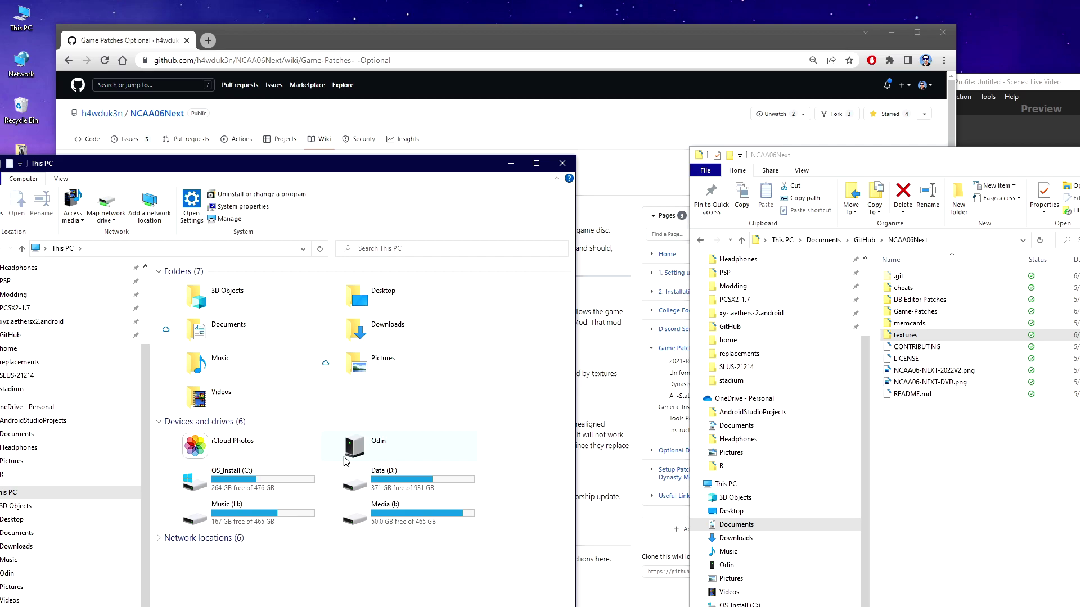
double_click(398, 473)
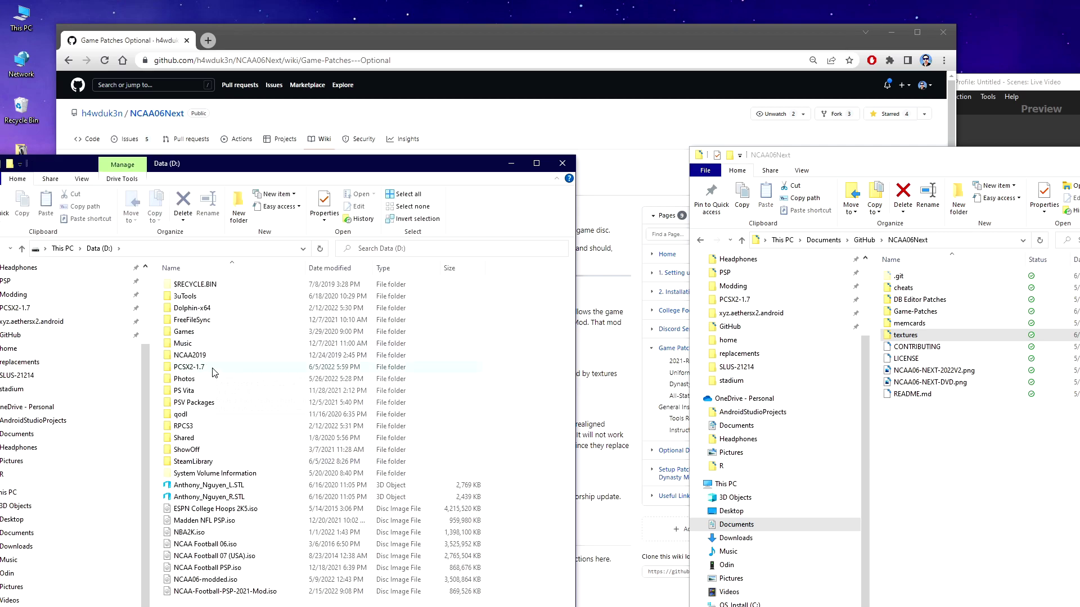
mouse_move(211, 369)
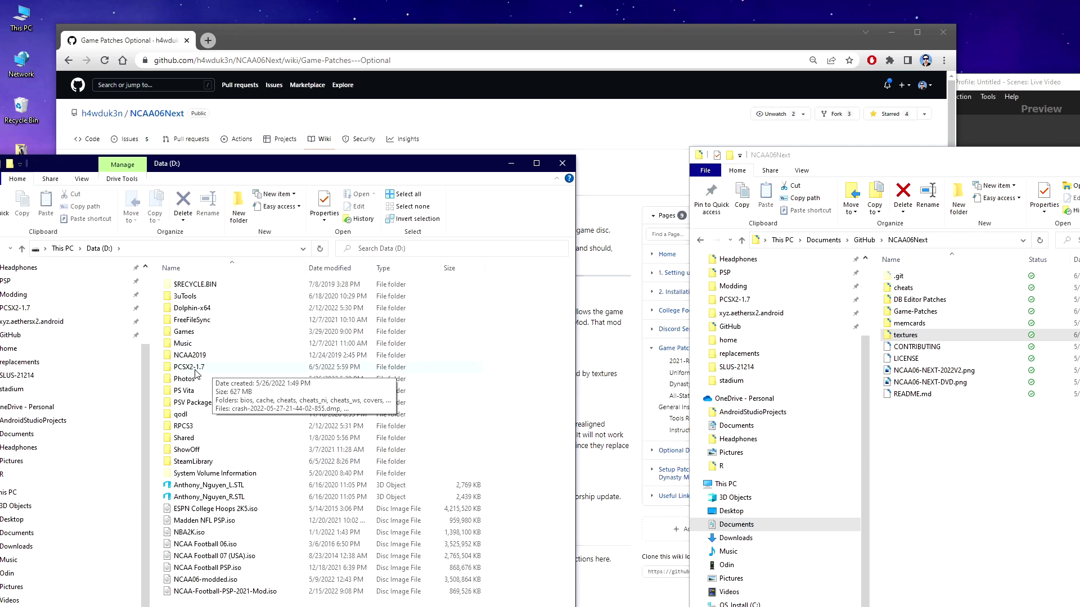
double_click(196, 372)
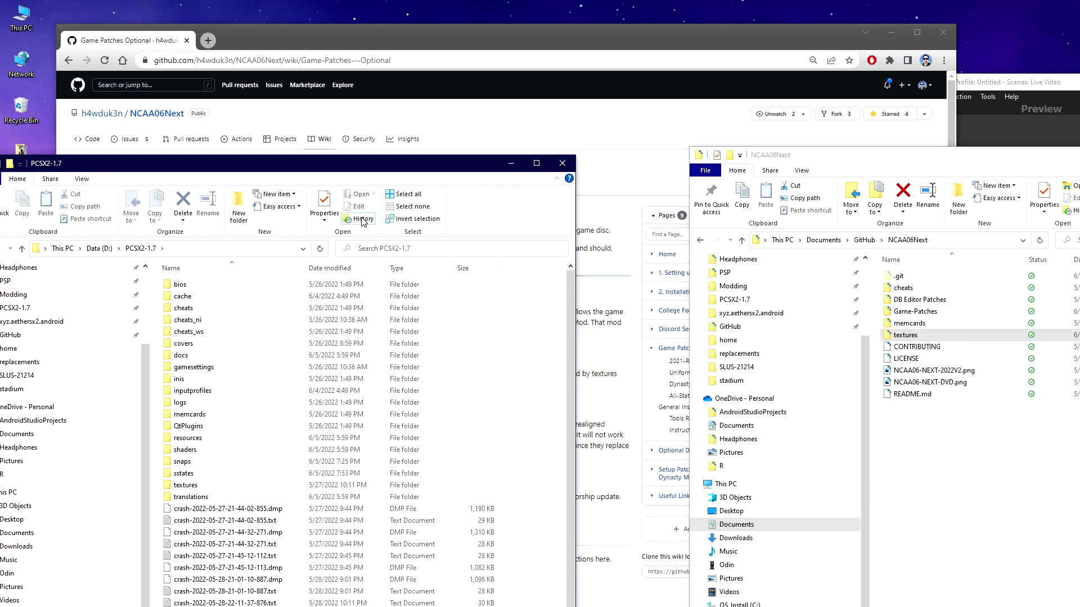
drag(365, 170, 493, 157)
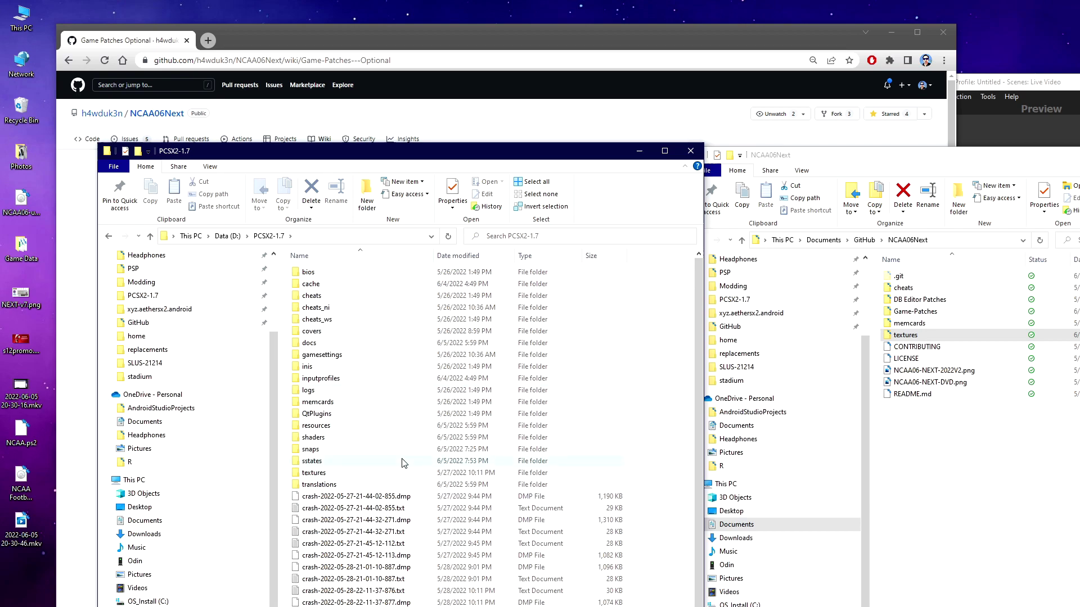
click(923, 335)
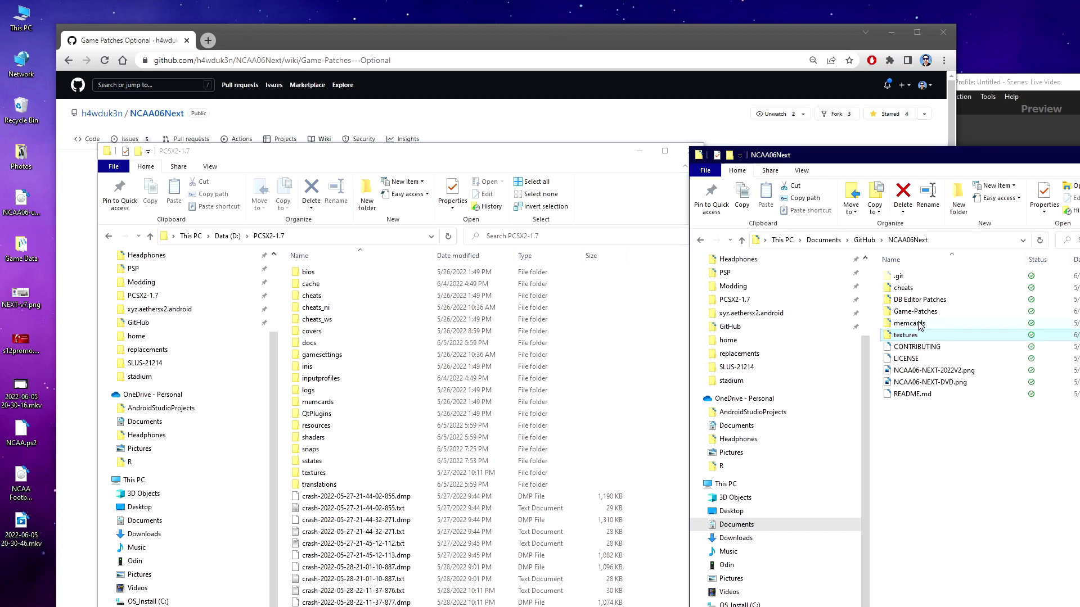
drag(966, 170, 838, 174)
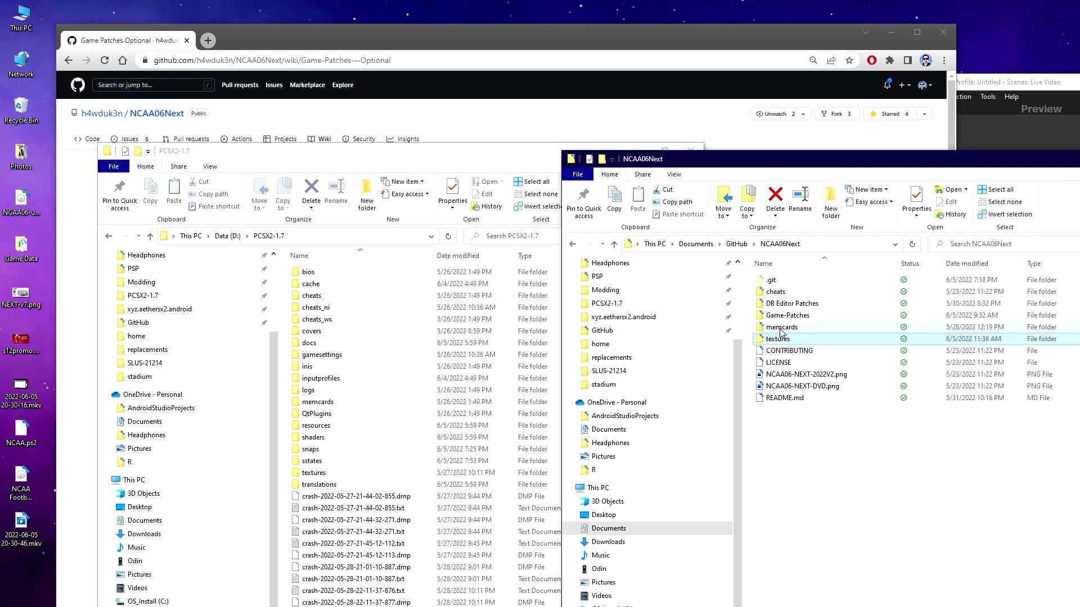
Step: Inspect the SLUS-21214 folder's location inside the PCSX2-1.7 textures folder and return to the PCSX2-1.7 folder
double_click(320, 473)
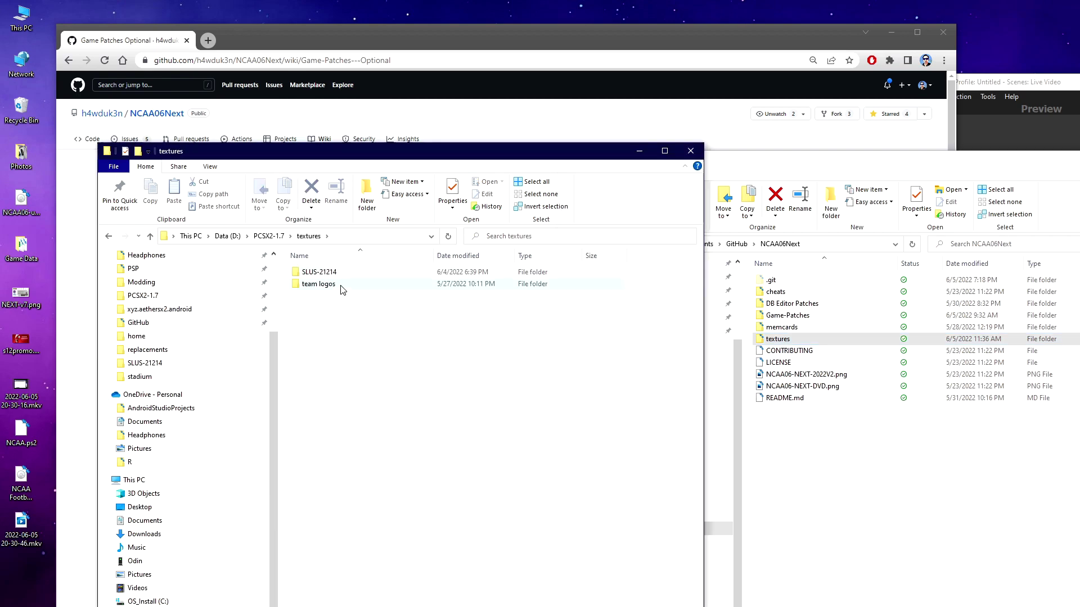
right_click(330, 273)
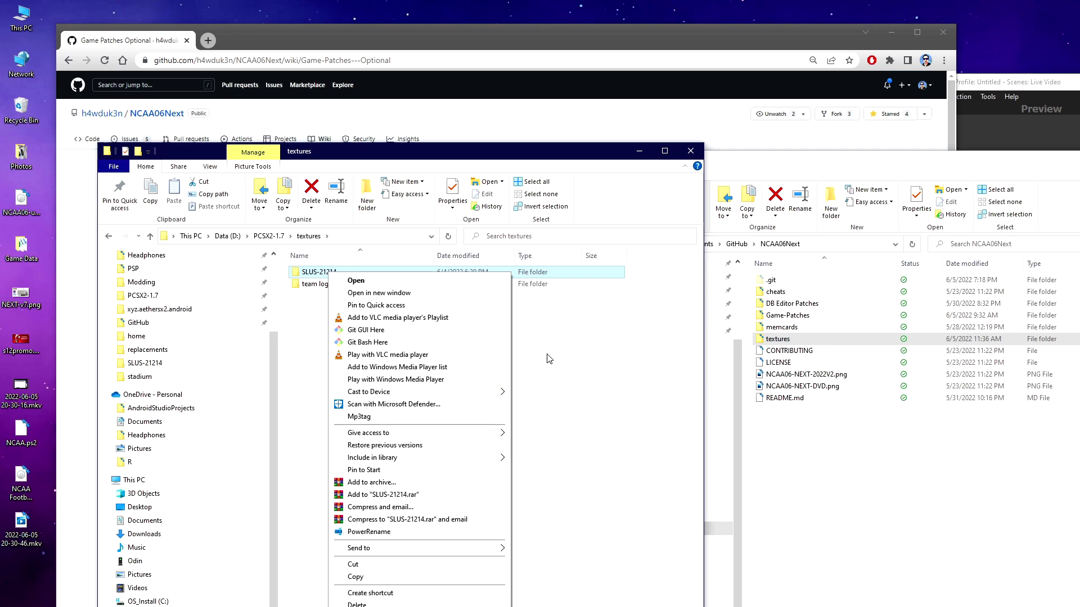
click(261, 238)
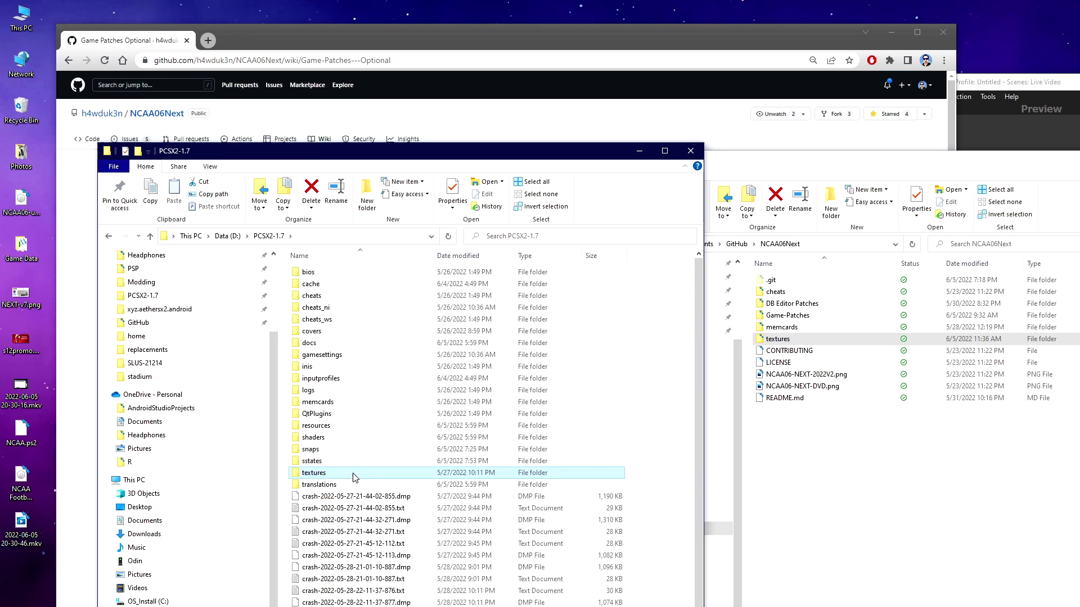
Step: Select the memcards and textures folders together in the NCAA06Next folder, and clear the selection
click(845, 330)
shift+click(799, 341)
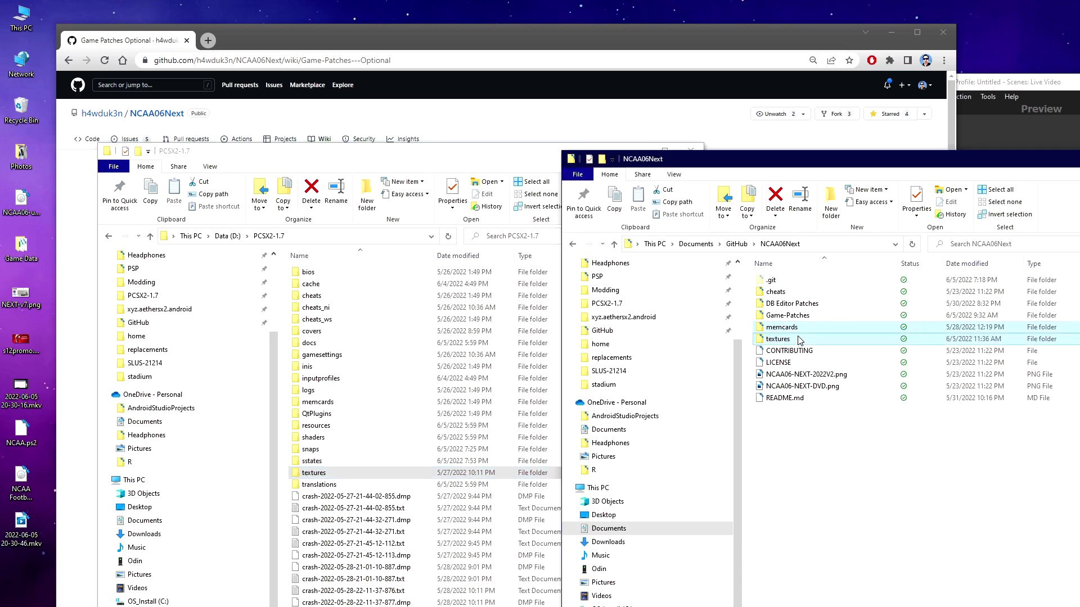
drag(800, 340, 822, 340)
click(946, 563)
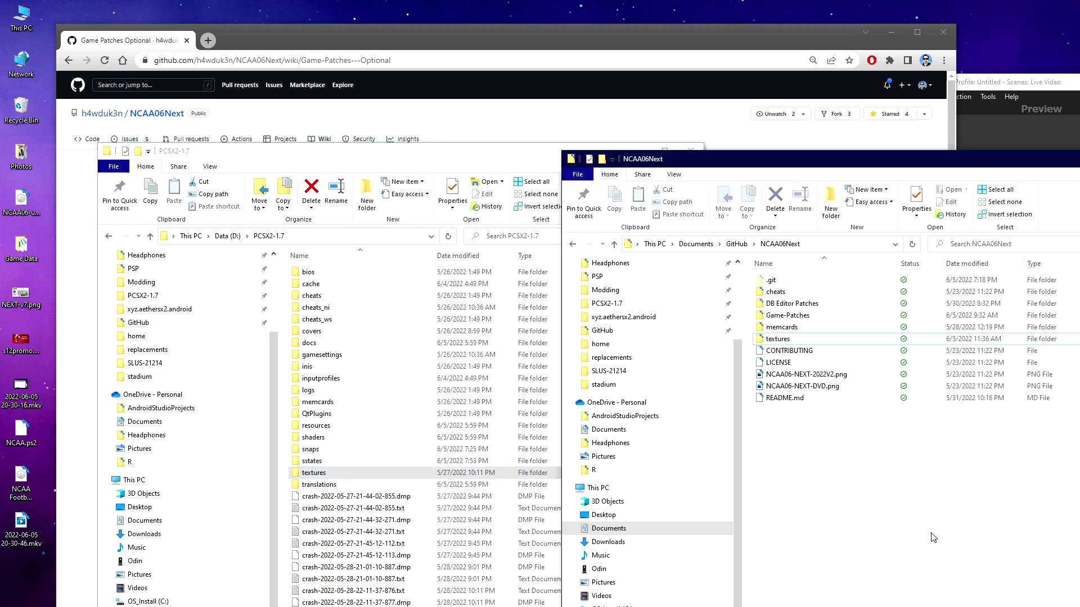
Step: Check the contents of the mod's memcards folder, and open the textures folder in NCAA06Next
double_click(804, 329)
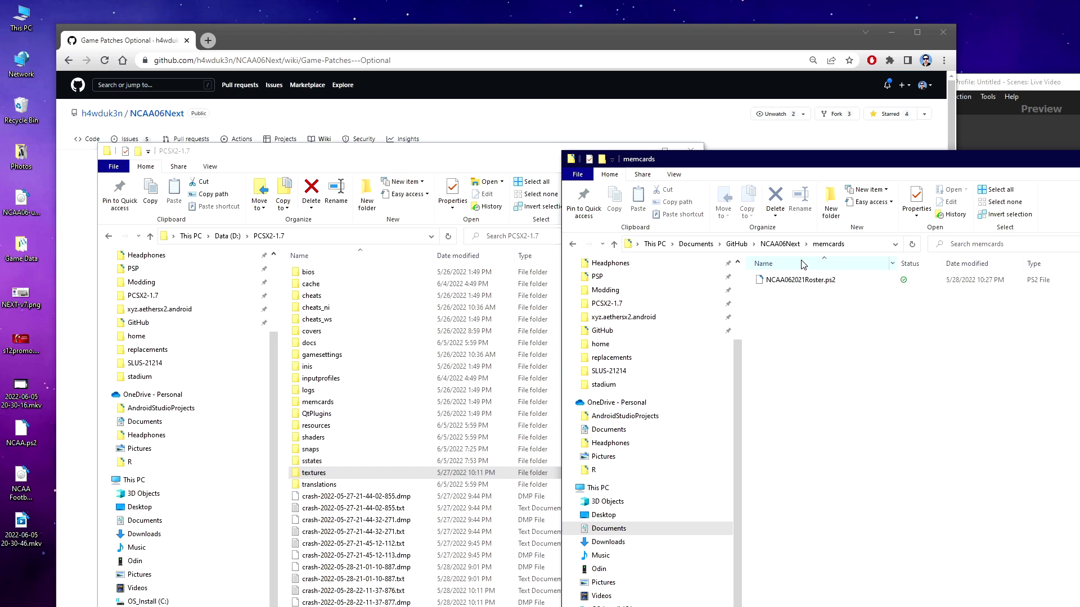
click(790, 245)
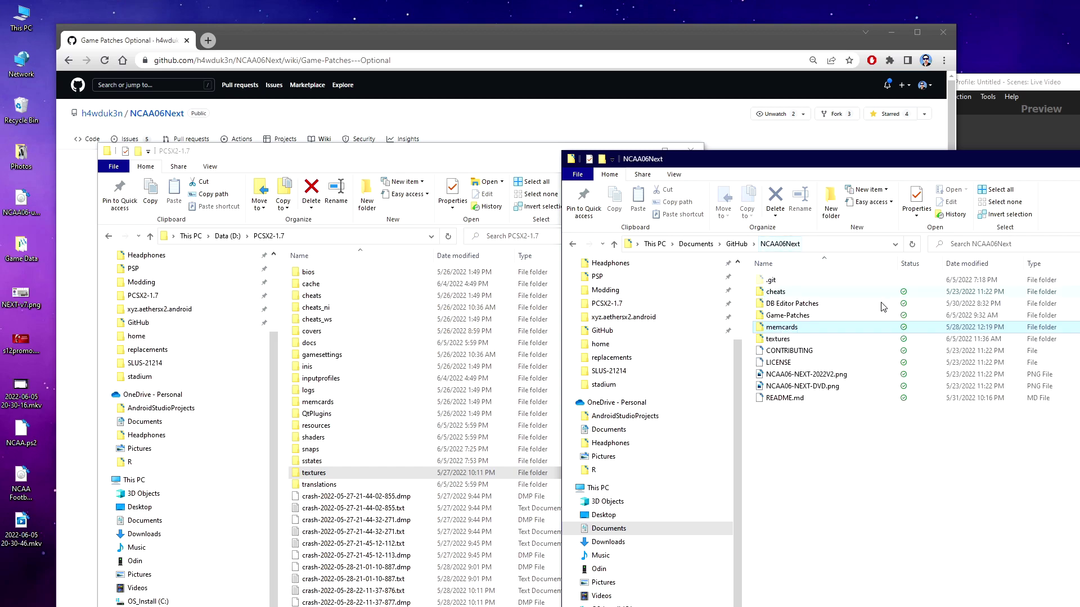
double_click(778, 339)
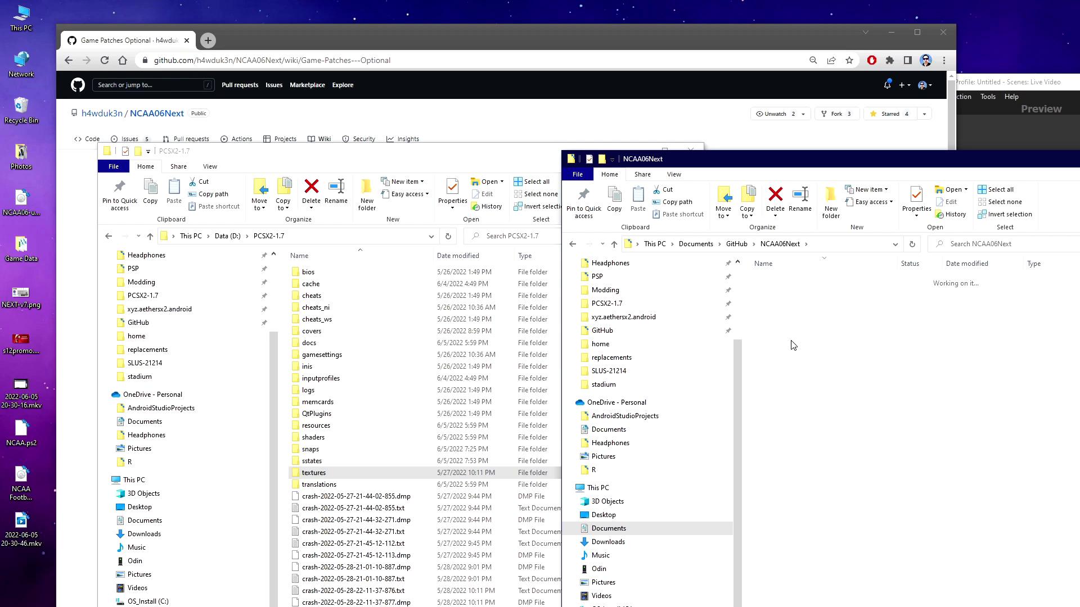
Step: Open the alternate_broadcast folder inside alternate_replacements of the mod's SLUS-21214 textures folder
double_click(791, 281)
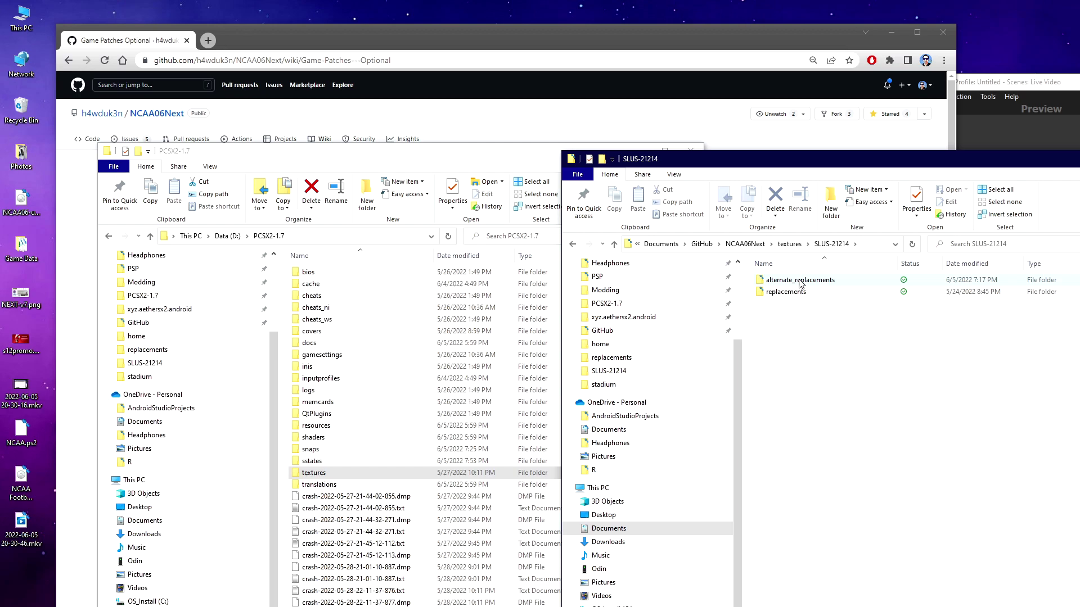
double_click(801, 281)
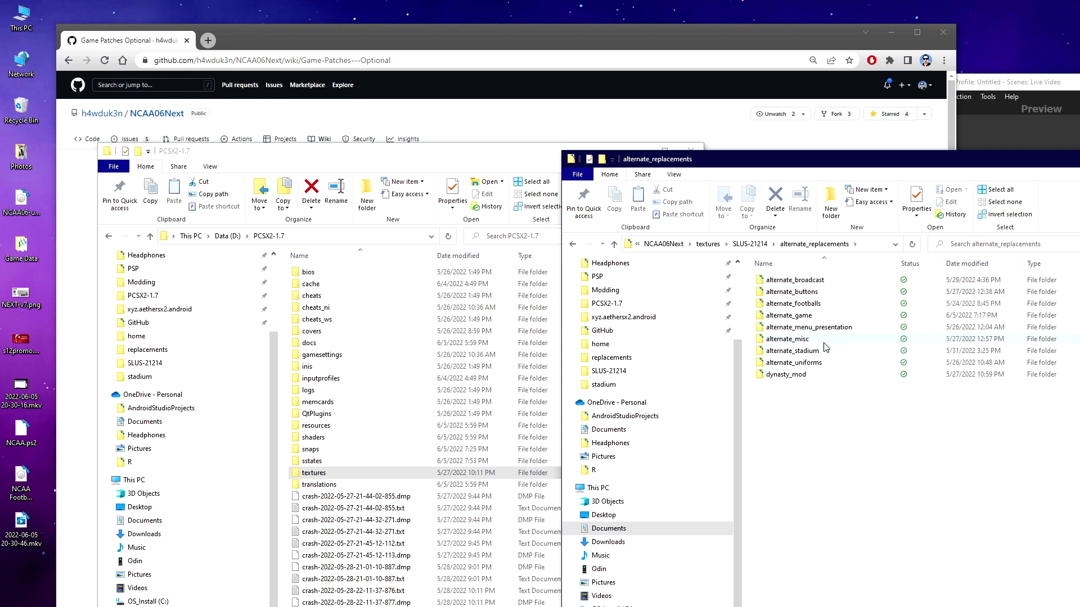
click(816, 282)
double_click(815, 283)
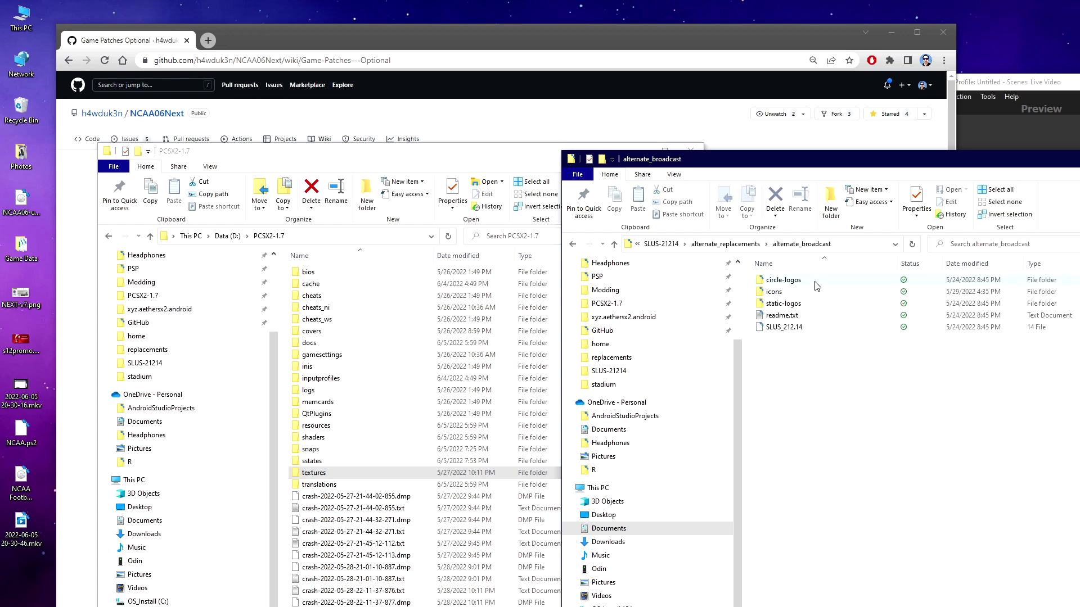
Step: Look through the static-logos and icons folders in alternate_broadcast, and return to the alternate_replacements folder
double_click(799, 306)
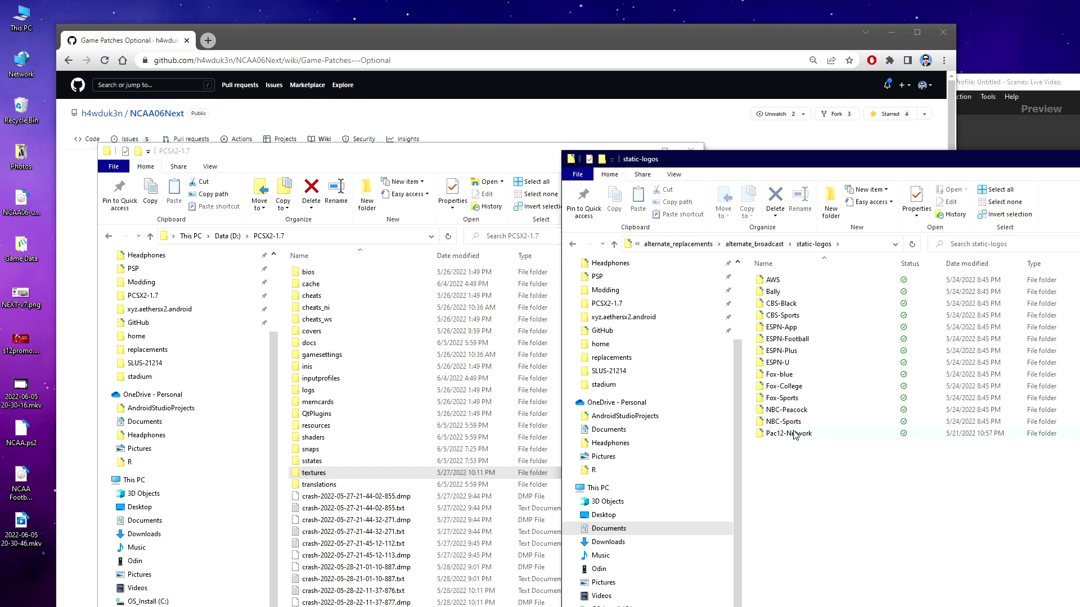
click(757, 244)
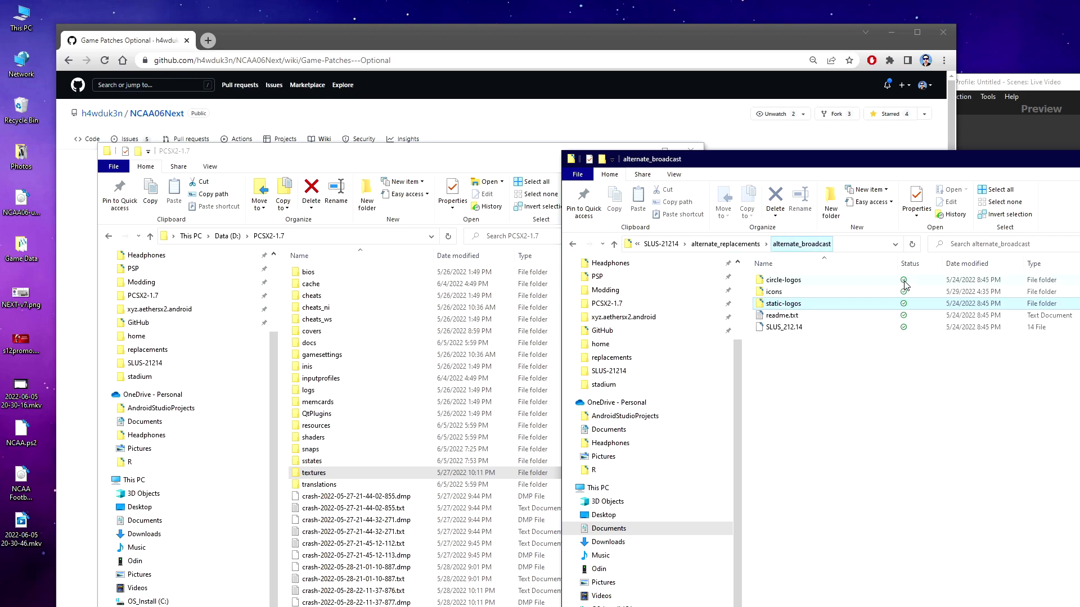
double_click(775, 292)
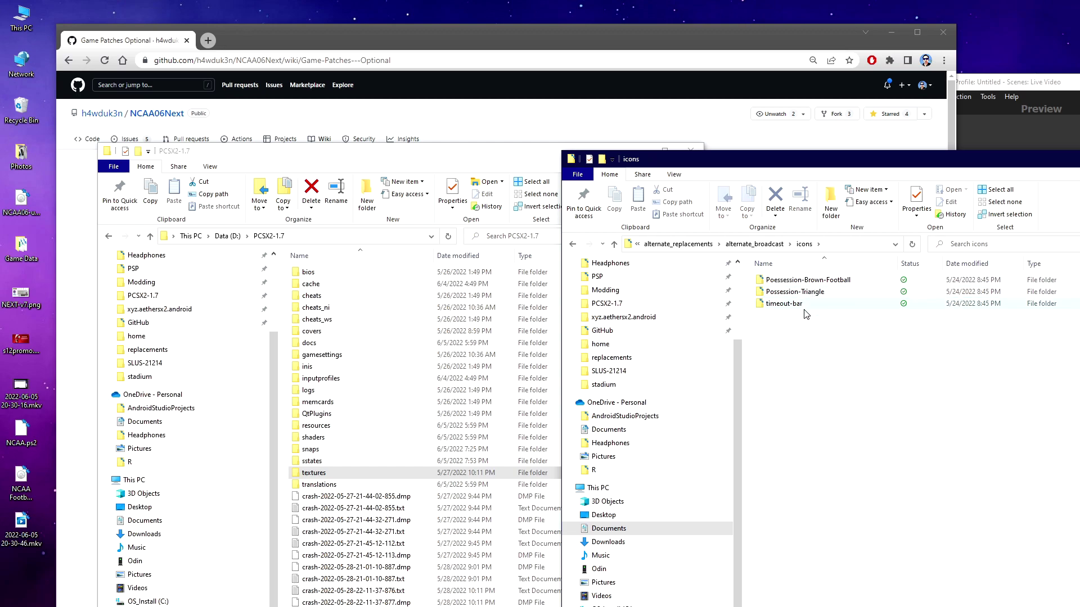
click(776, 243)
click(732, 243)
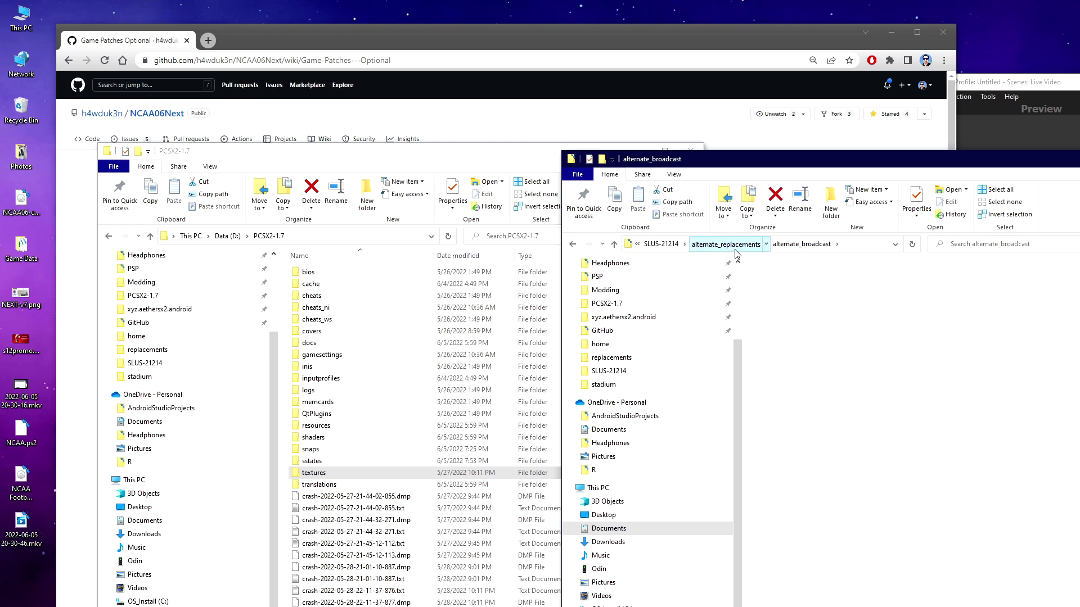
Step: Check the button sets in alternate_buttons, return to alternate_replacements and check the details of alternate_footballs
double_click(793, 292)
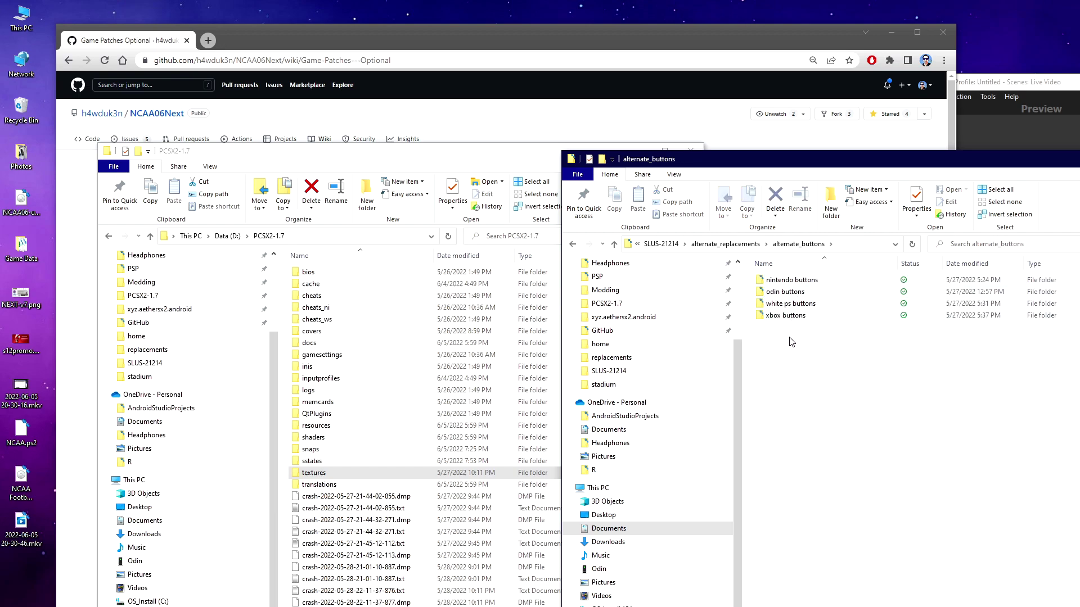
mouse_move(792, 322)
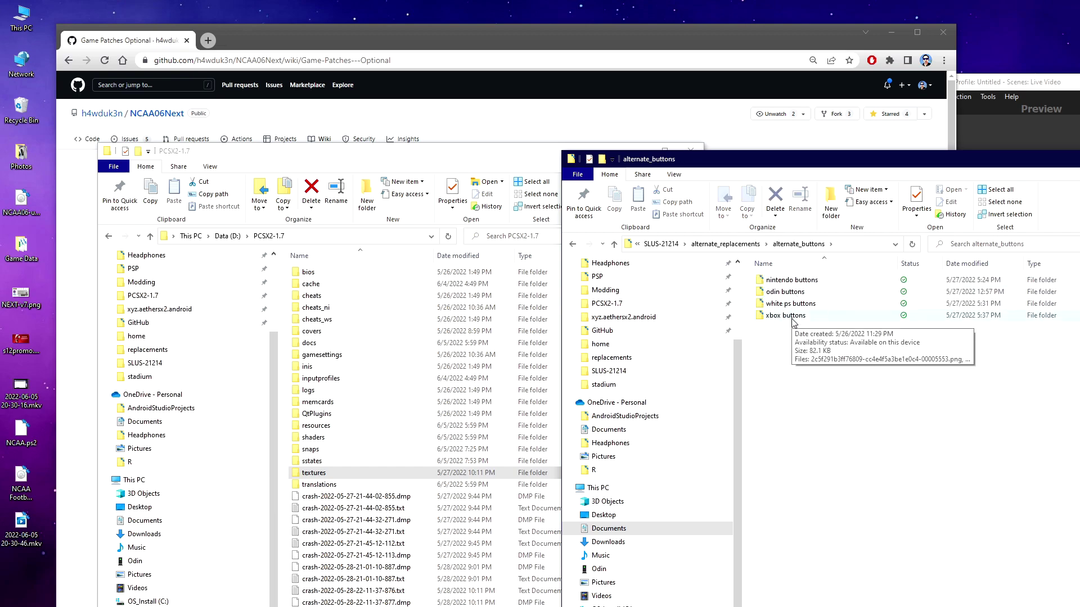
click(741, 244)
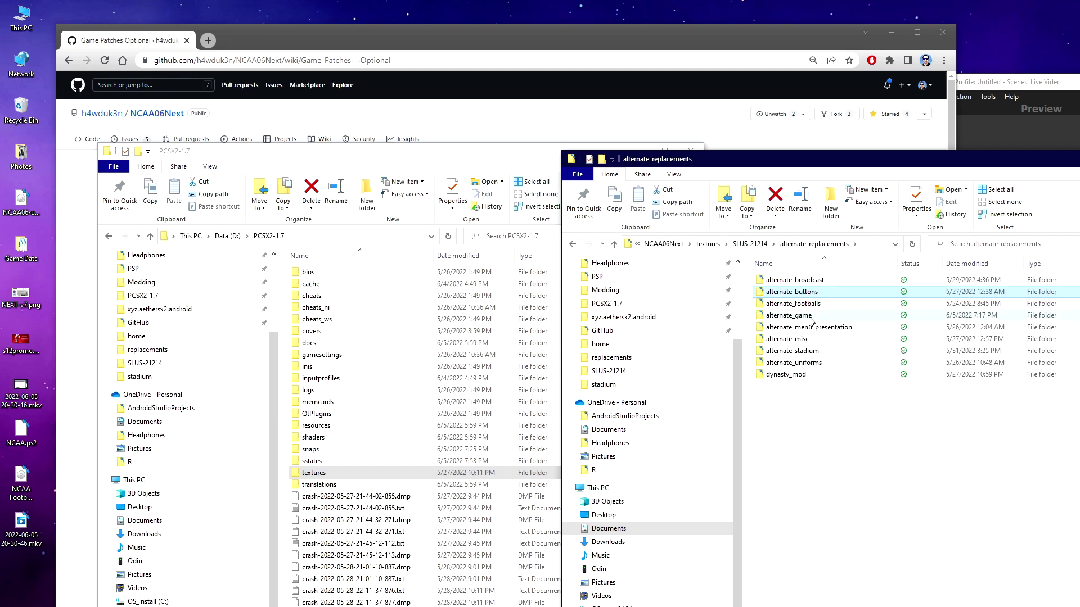
mouse_move(806, 311)
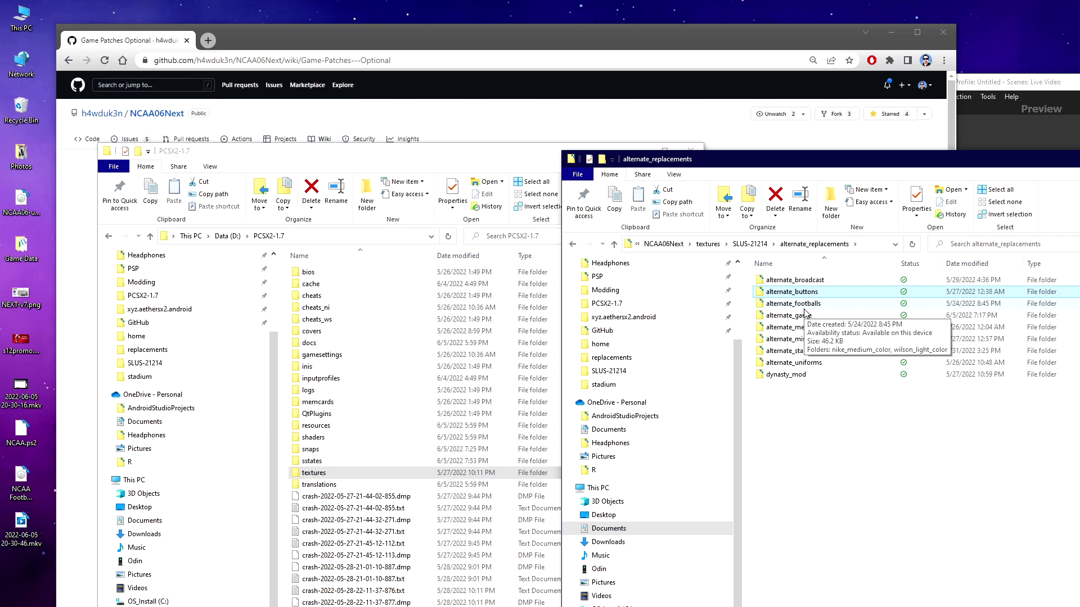
Step: Examine Oregon's 2010 uniform options under alternate_uniforms, pac12, north, and go back to the alternate_uniforms folder
double_click(809, 365)
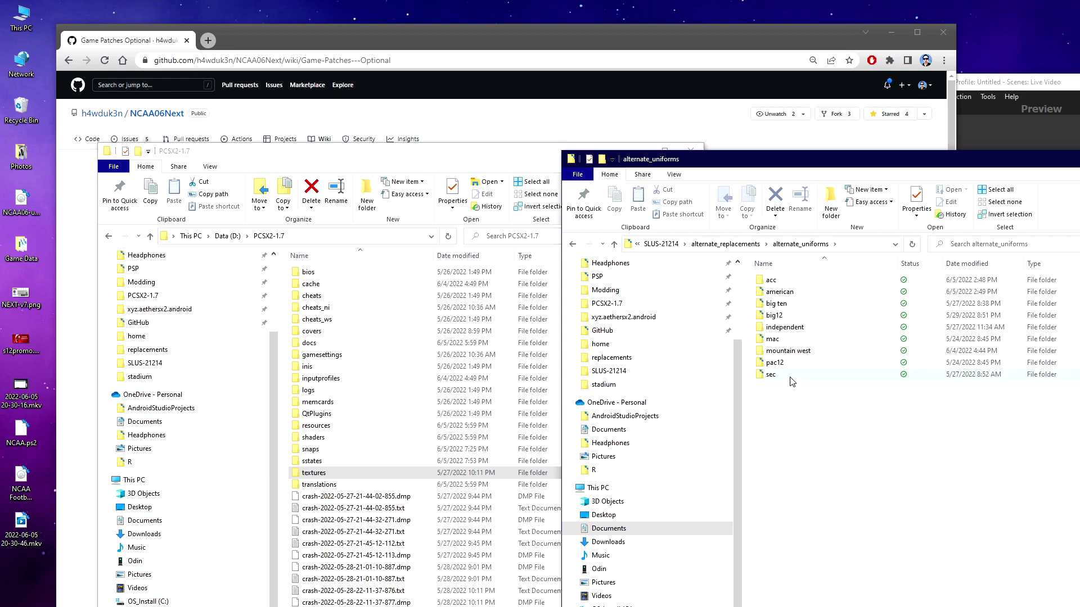
double_click(775, 363)
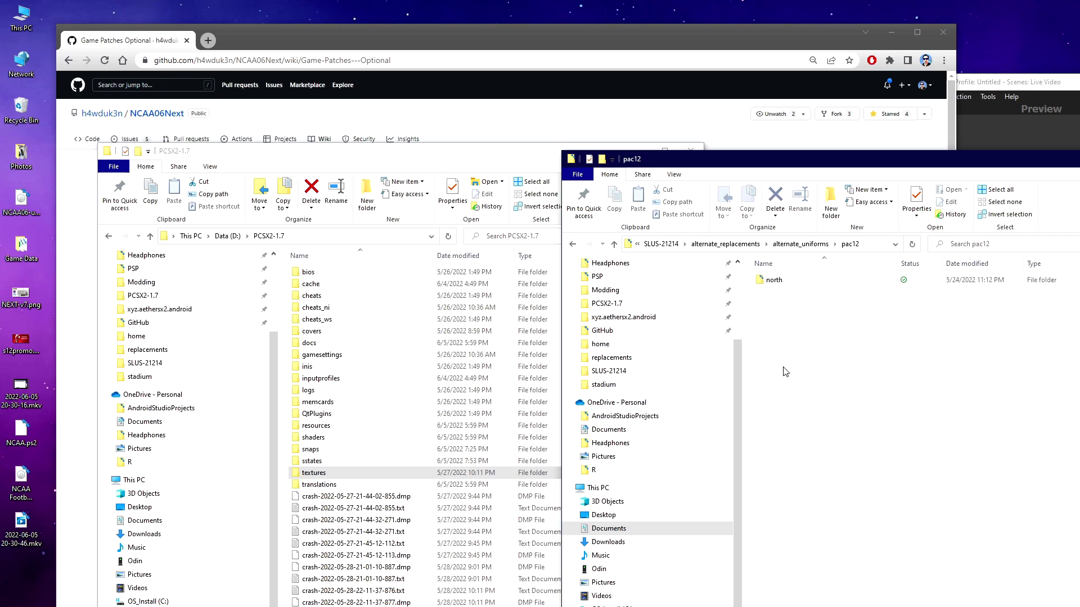
double_click(779, 280)
double_click(776, 280)
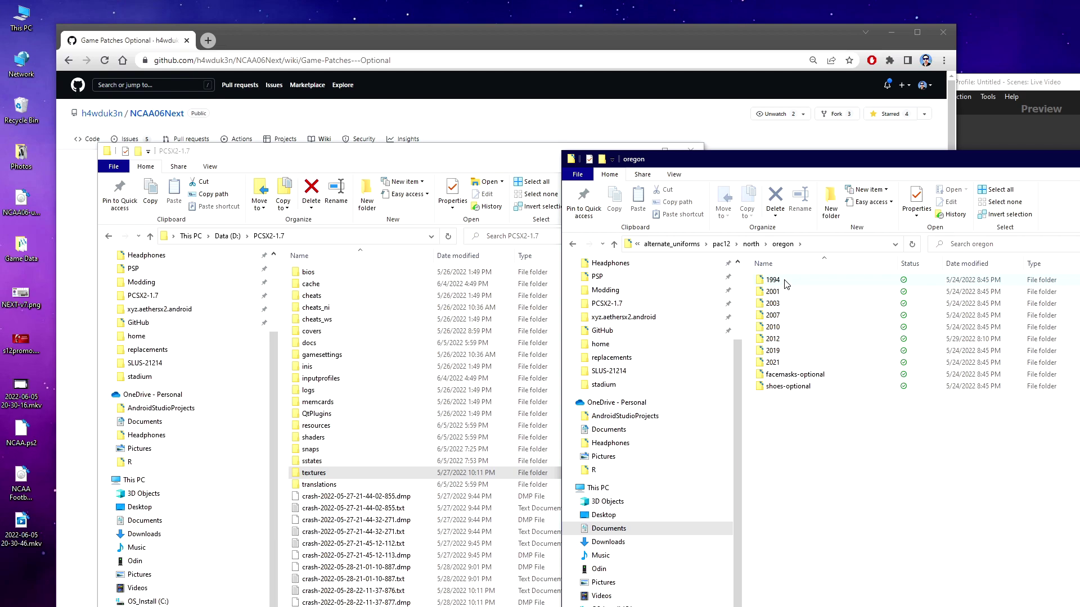
click(785, 283)
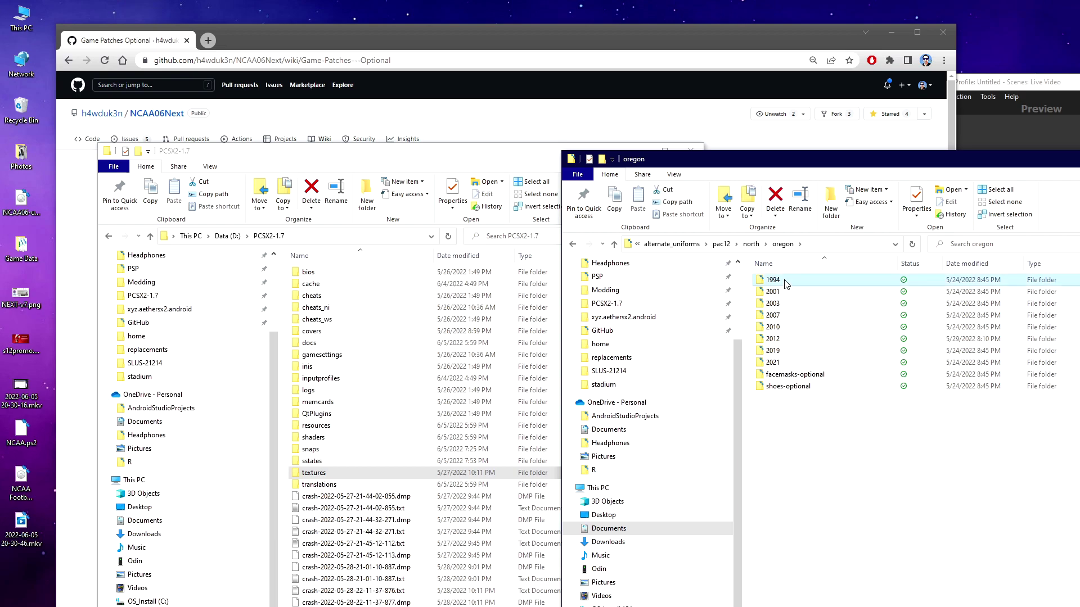
double_click(781, 328)
drag(877, 427, 865, 412)
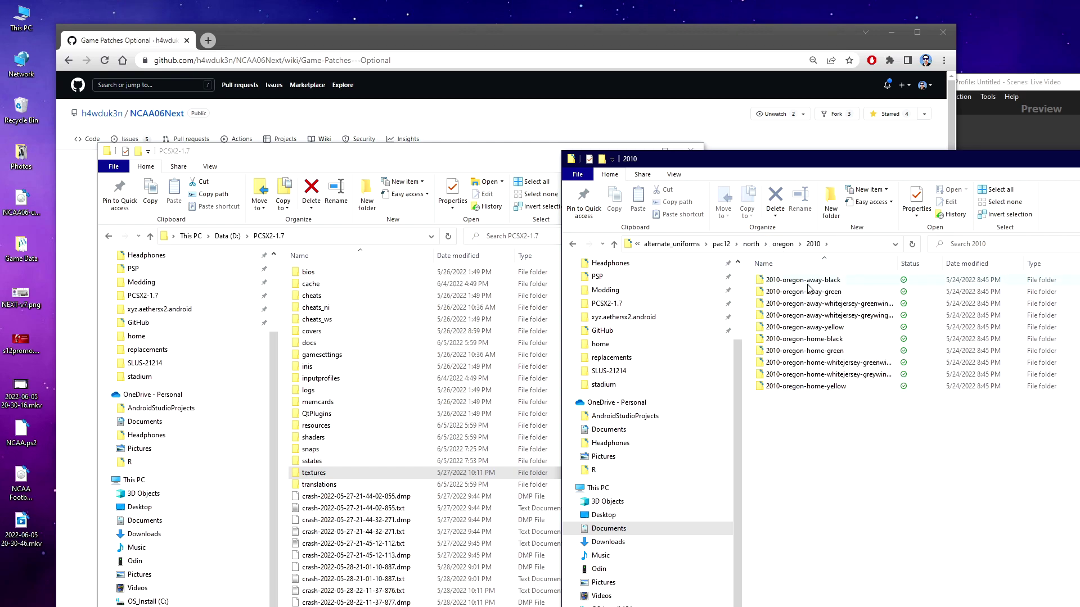
click(713, 246)
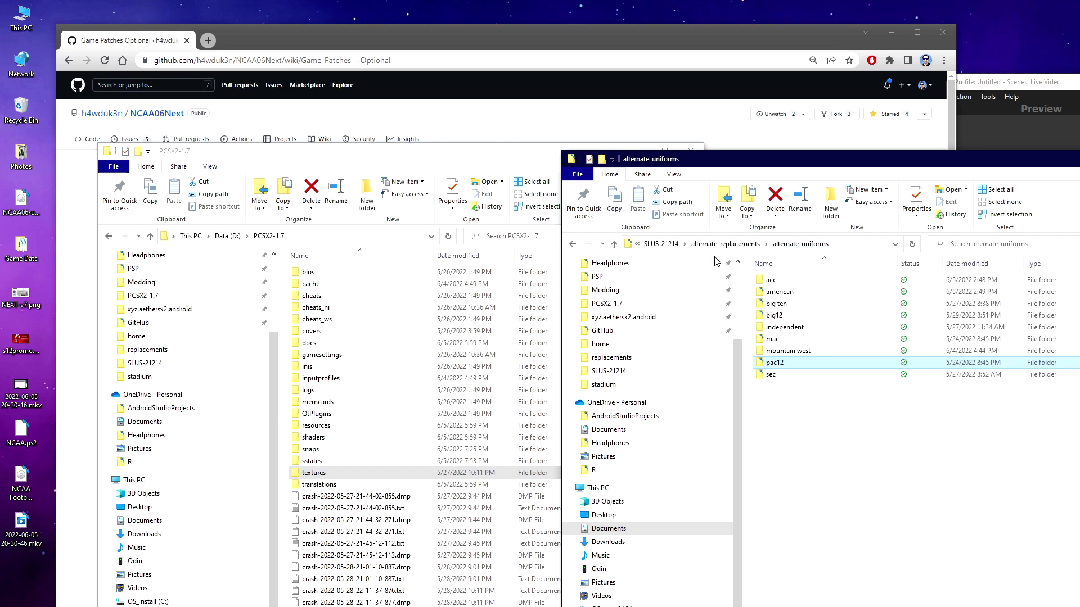
Step: Examine Oregon's 2021-oregon-away-white textures under replacements, team, pac12, north, and go back to the oregon folder
click(661, 243)
click(776, 301)
double_click(776, 301)
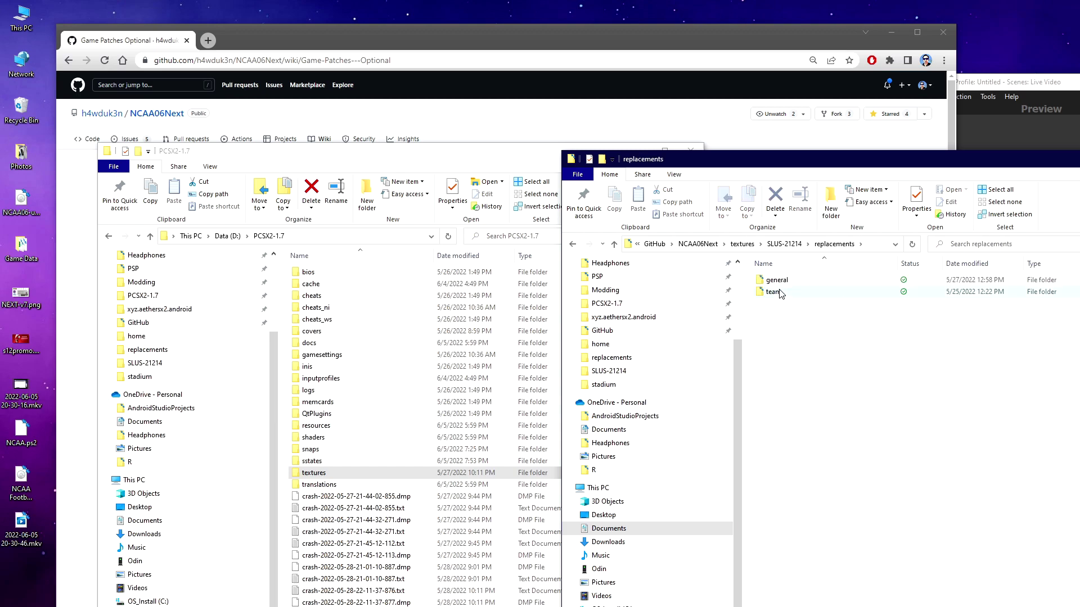
double_click(780, 292)
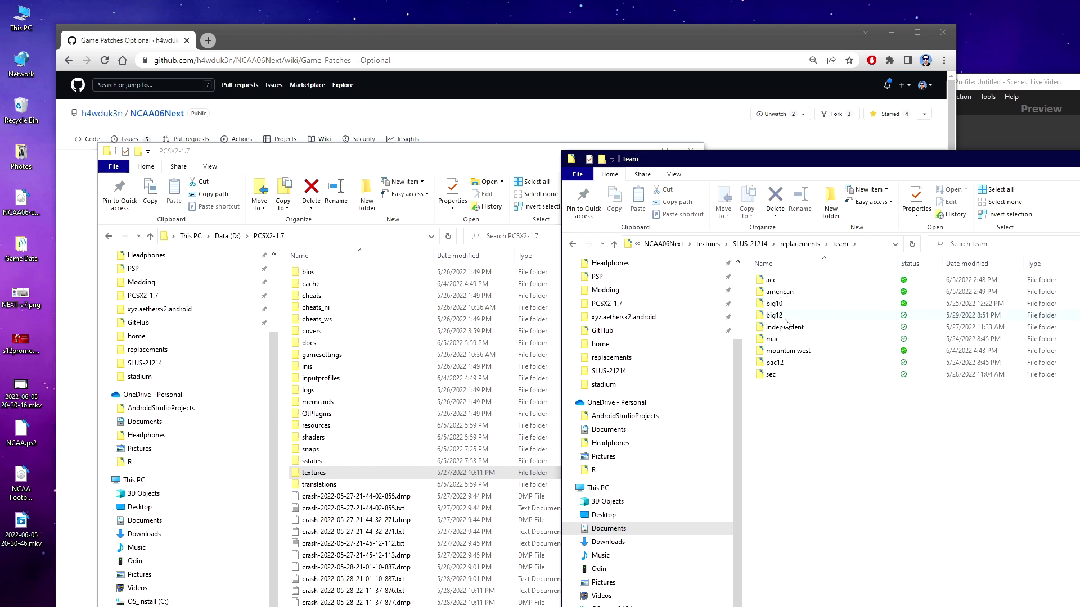
double_click(782, 364)
double_click(792, 295)
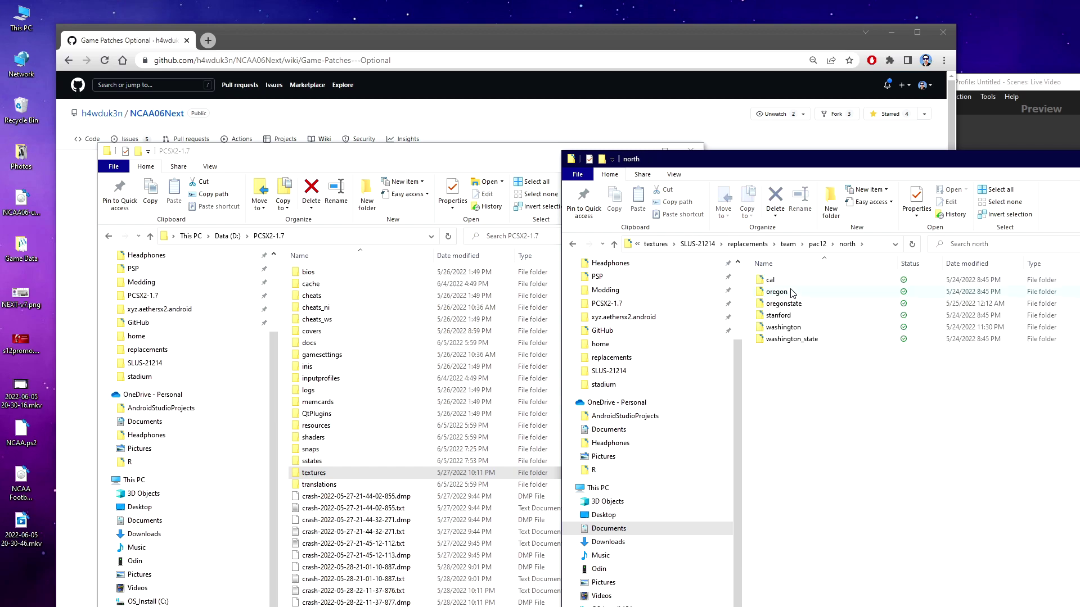
double_click(793, 291)
double_click(790, 281)
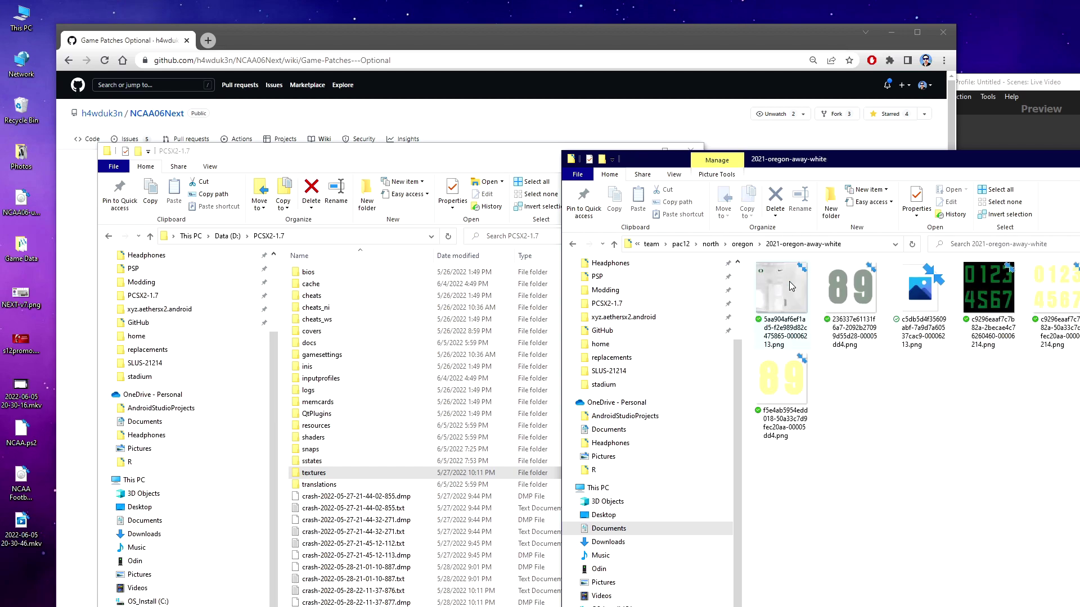
click(738, 244)
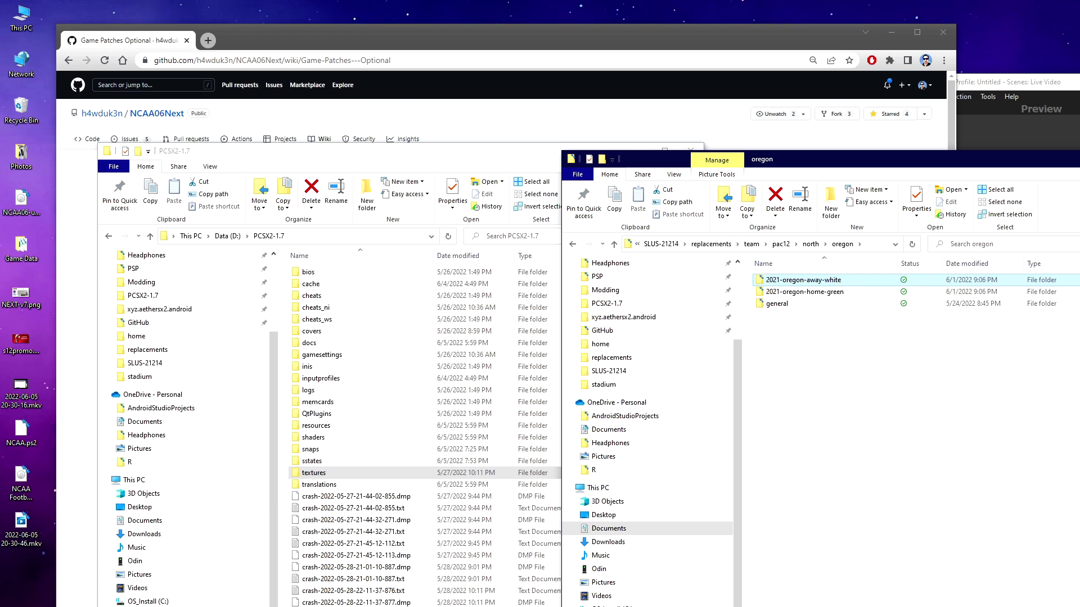
Step: Close both open folder windows and open the Game-Patches folder of GitHub's NCAA06Next in a new File Explorer window
key(alt+F4)
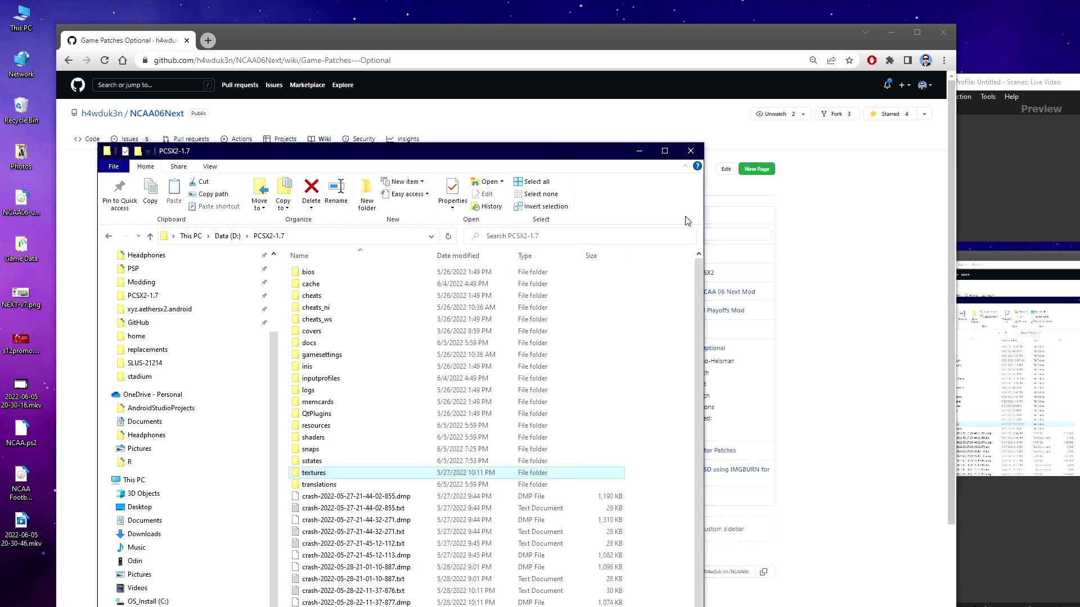
click(691, 151)
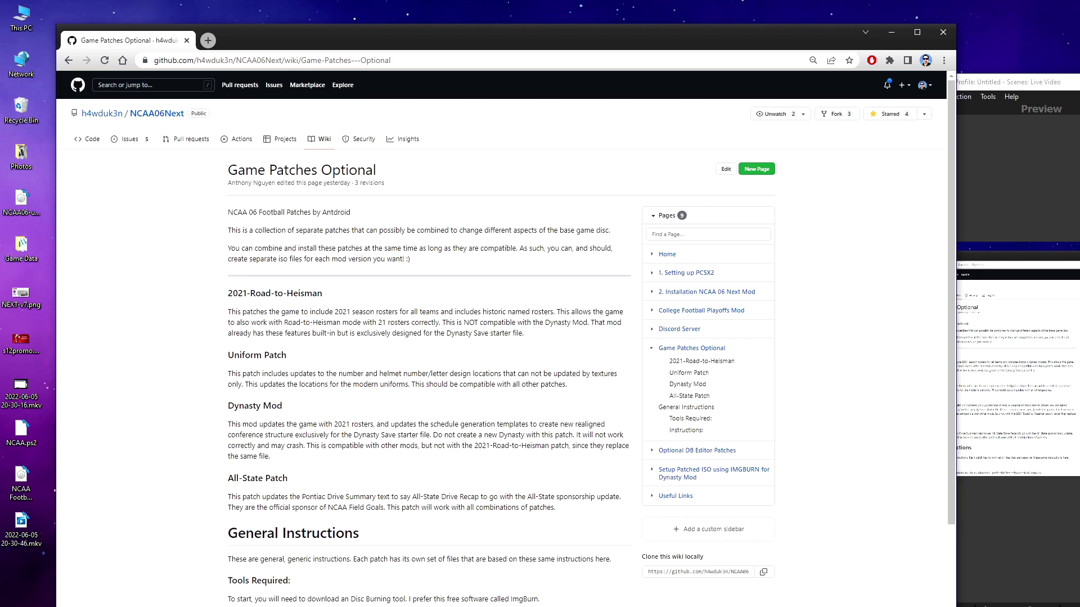
key(super+e)
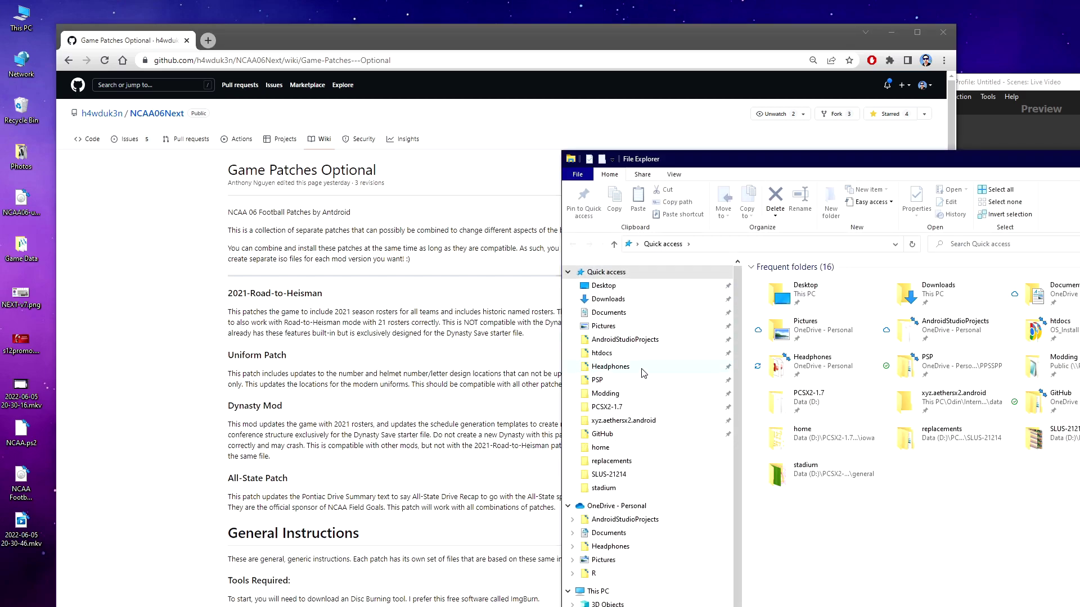
click(627, 407)
click(626, 434)
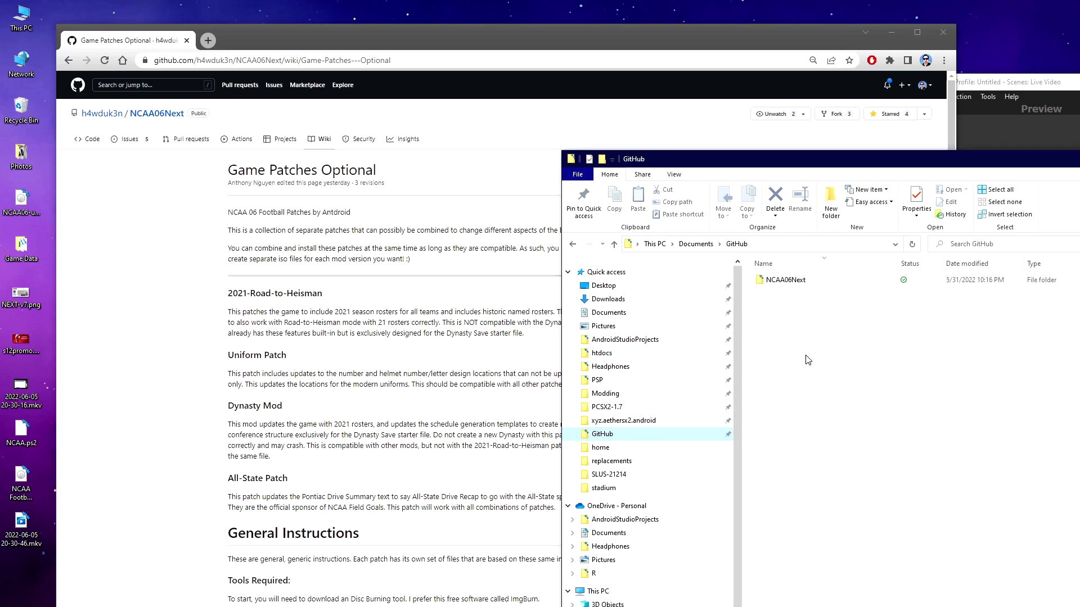
double_click(786, 281)
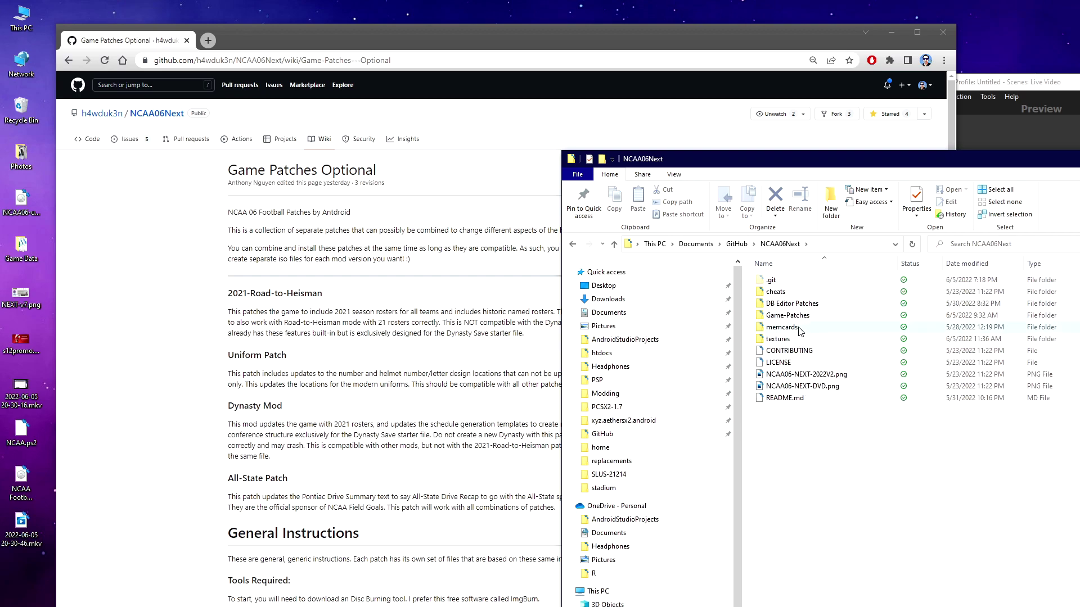
double_click(798, 316)
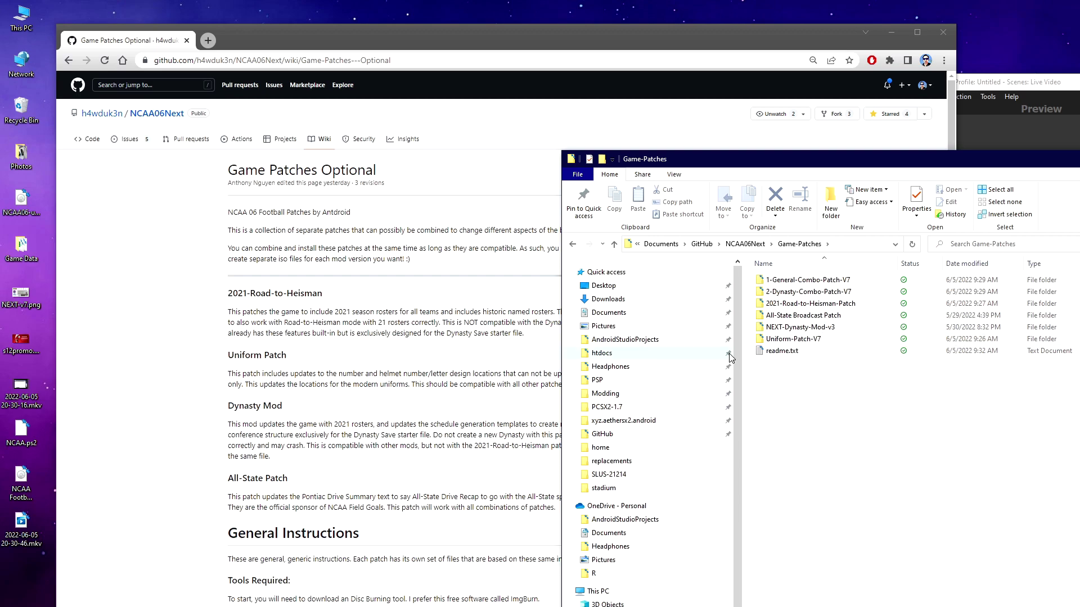
Step: Move the Game-Patches window off the wiki text and select the 2-Dynasty-Combo-Patch-V7 folder
drag(745, 161, 817, 159)
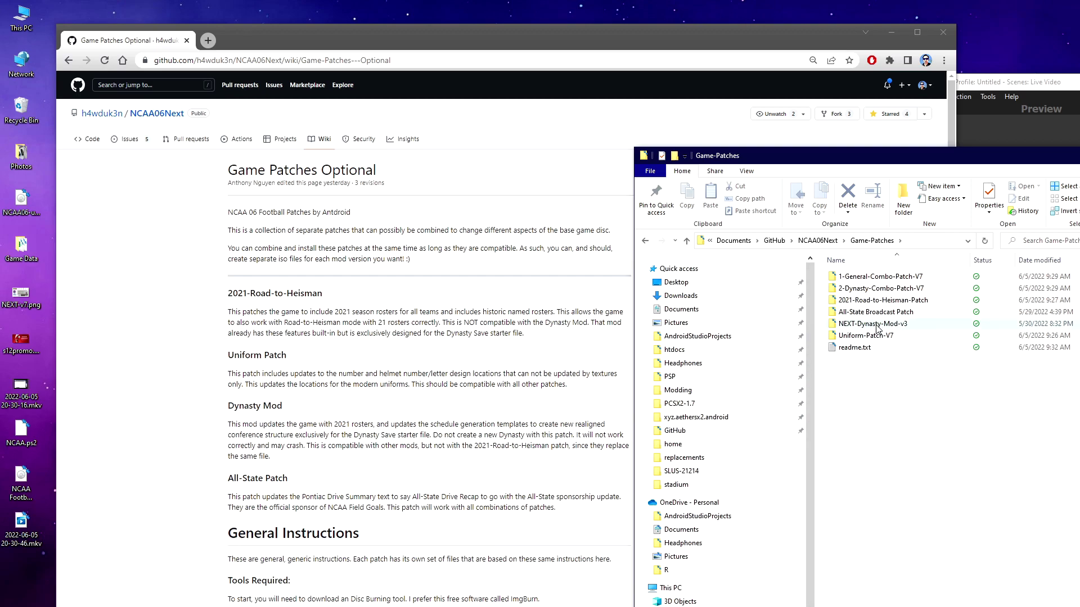
mouse_move(880, 330)
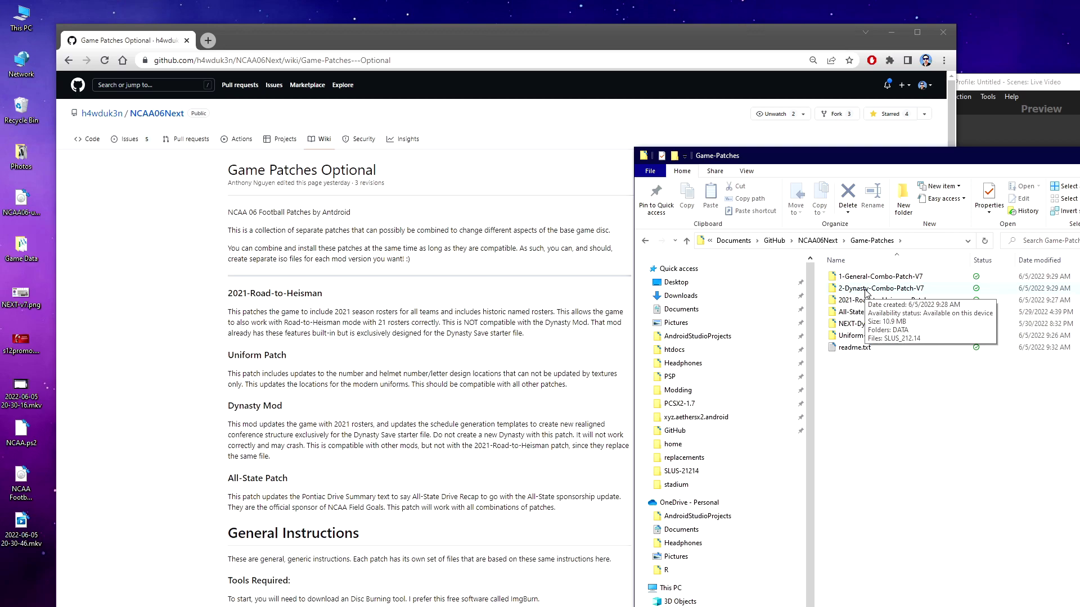
click(852, 290)
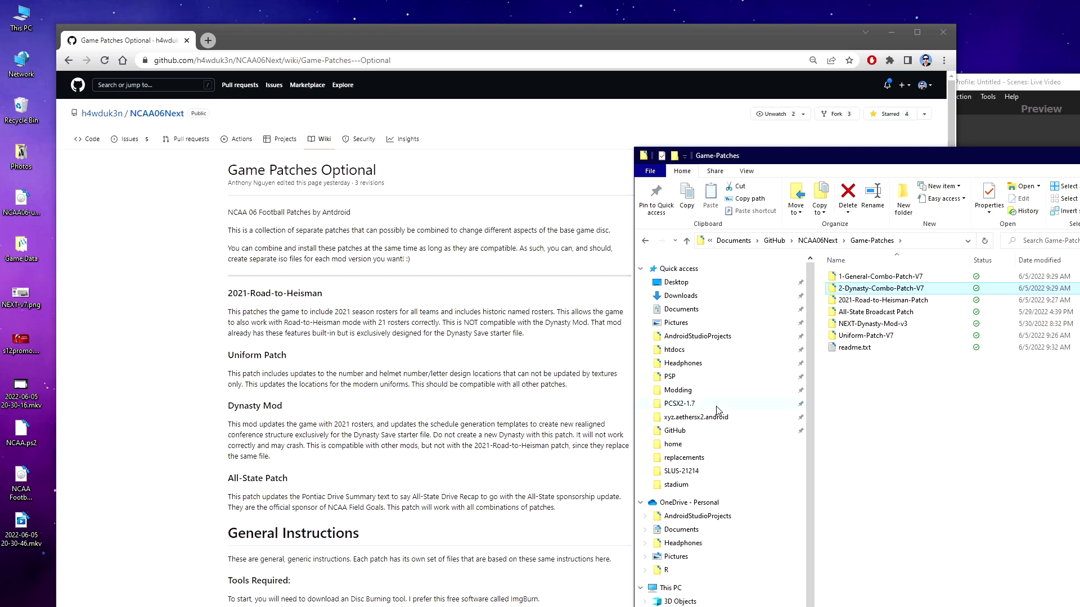
Step: Return to the Game Patches Optional wiki page in the browser and open the ImgBurn download link under Tools Required
click(592, 386)
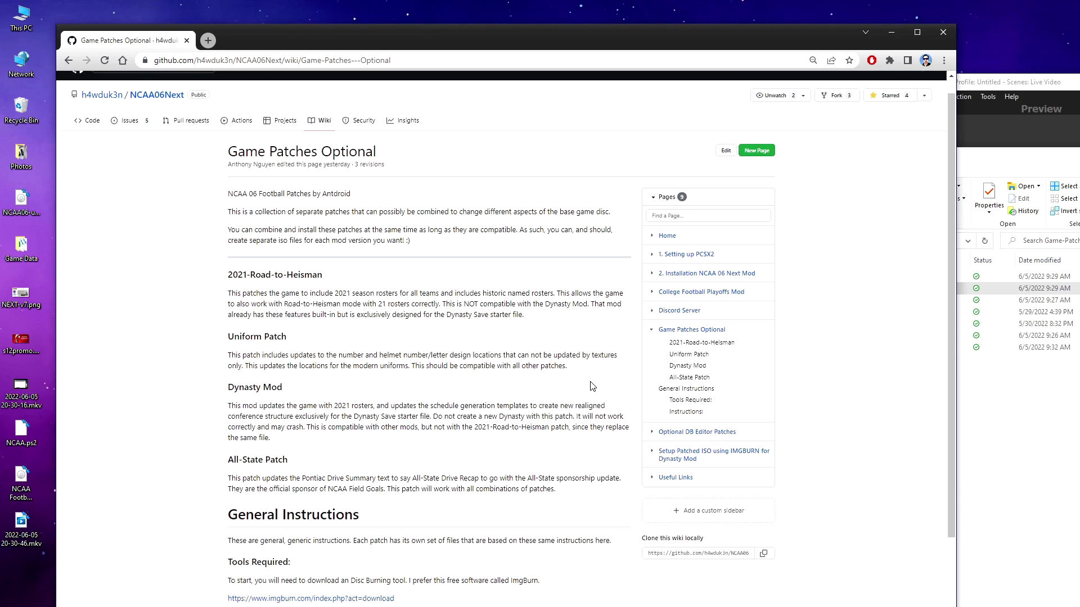
scroll(591, 386, down, 3)
scroll(591, 386, down, 1)
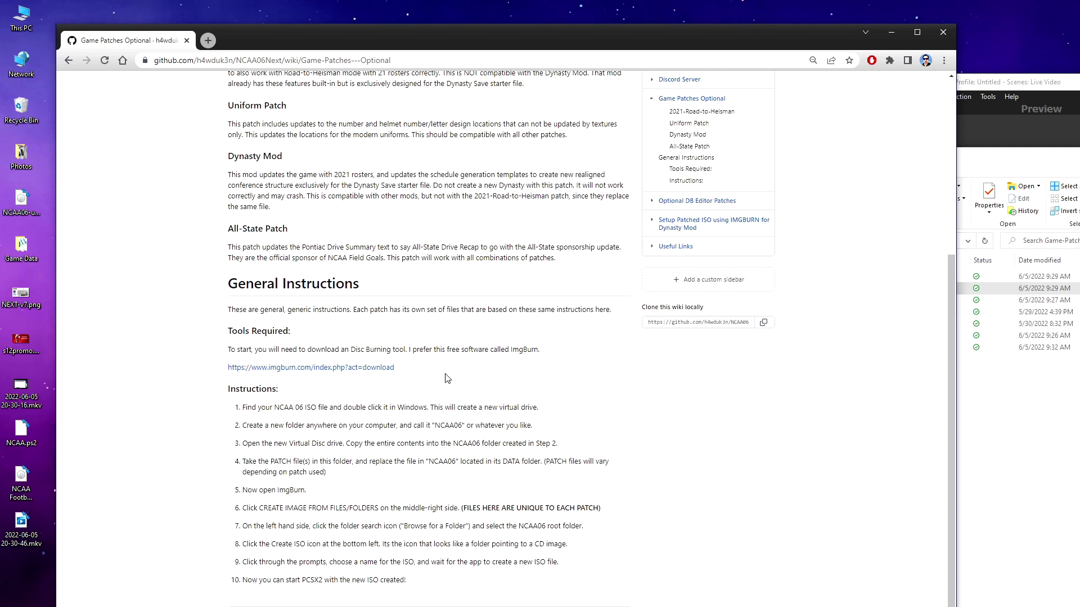
click(315, 368)
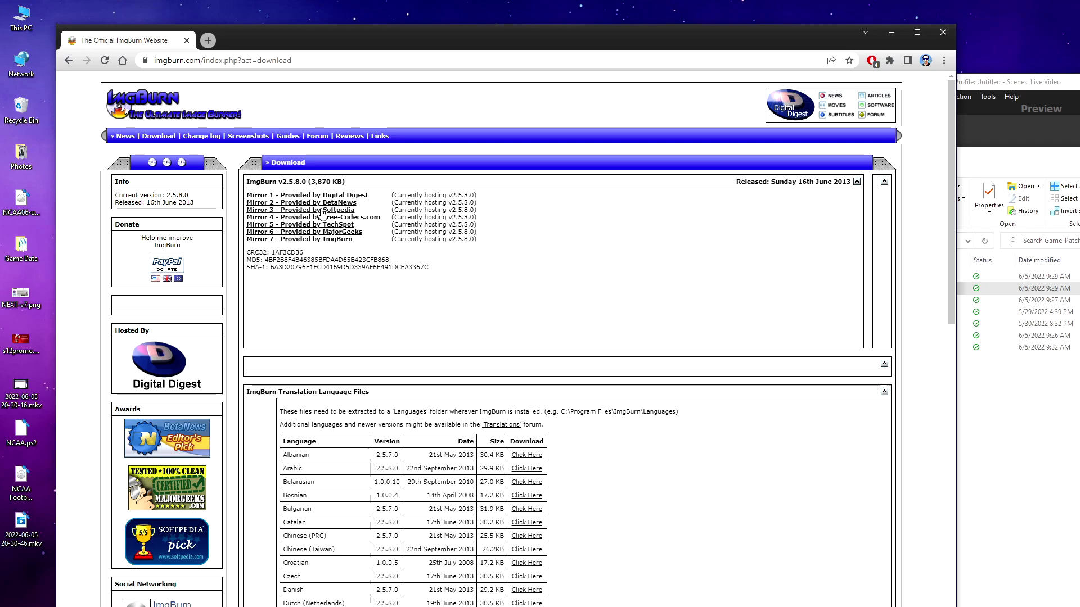
key(super)
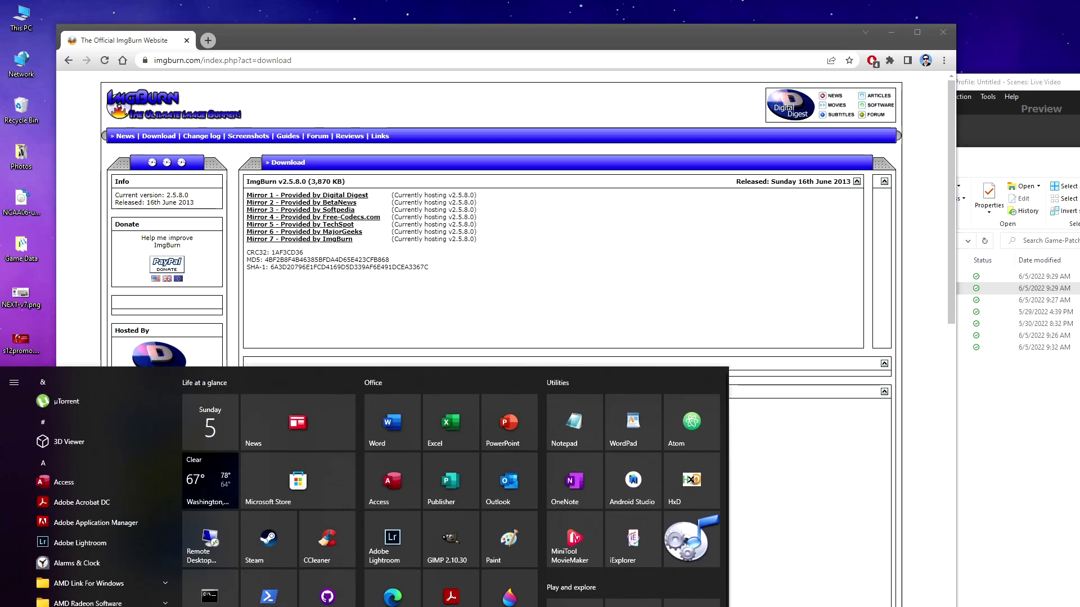
scroll(413, 604, down, 1)
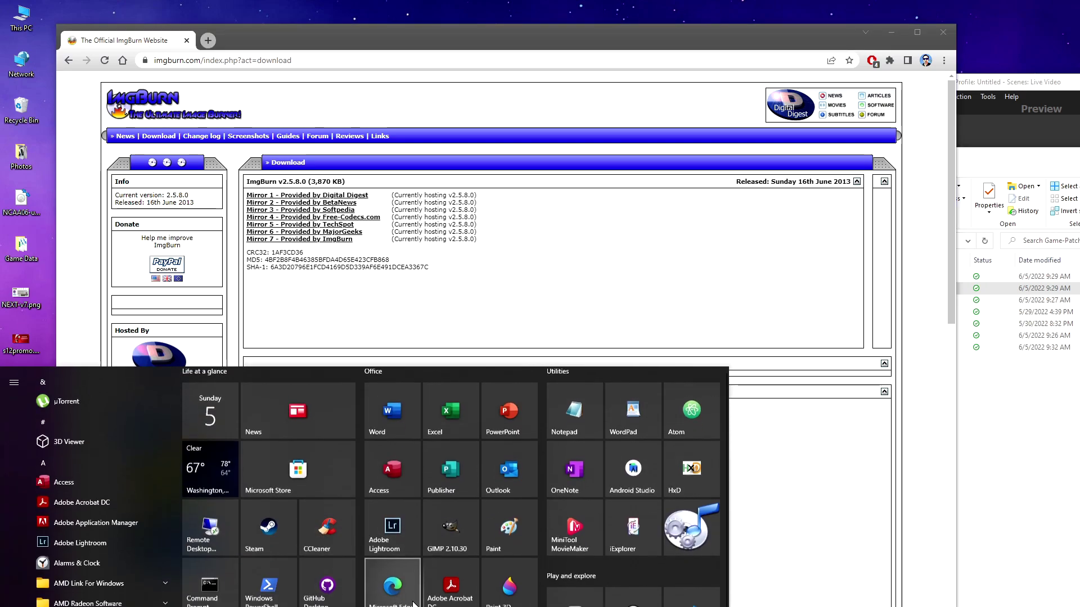
scroll(283, 605, up, 1)
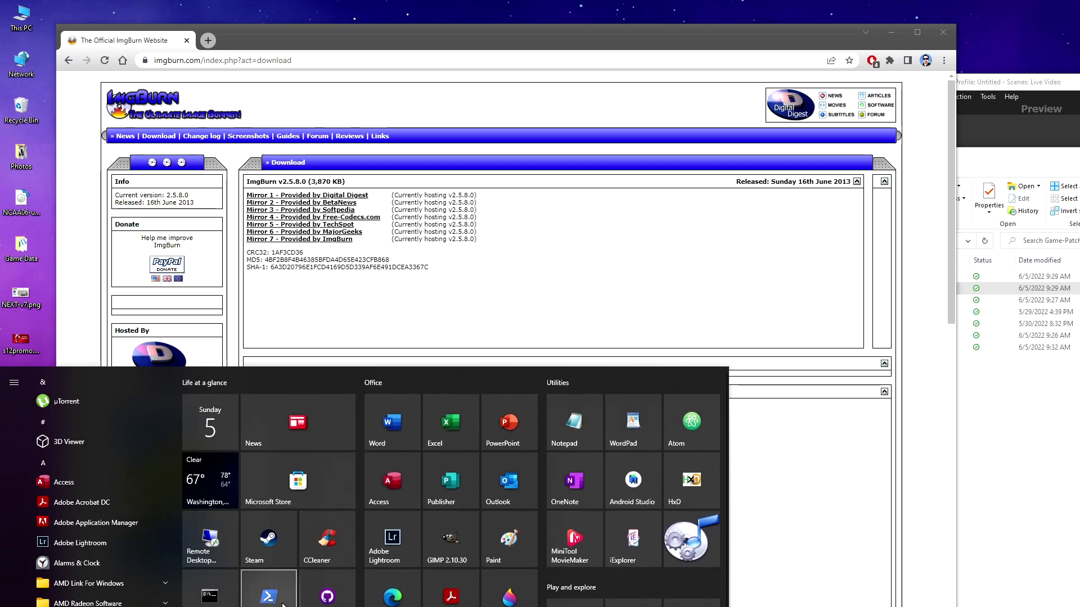
scroll(103, 601, down, 10)
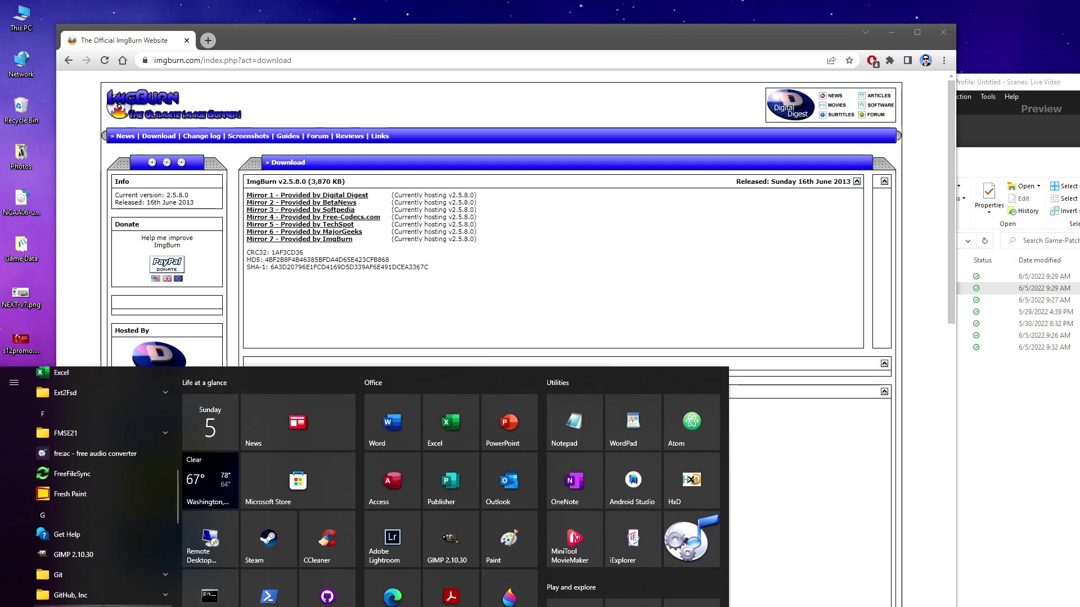
scroll(103, 602, down, 3)
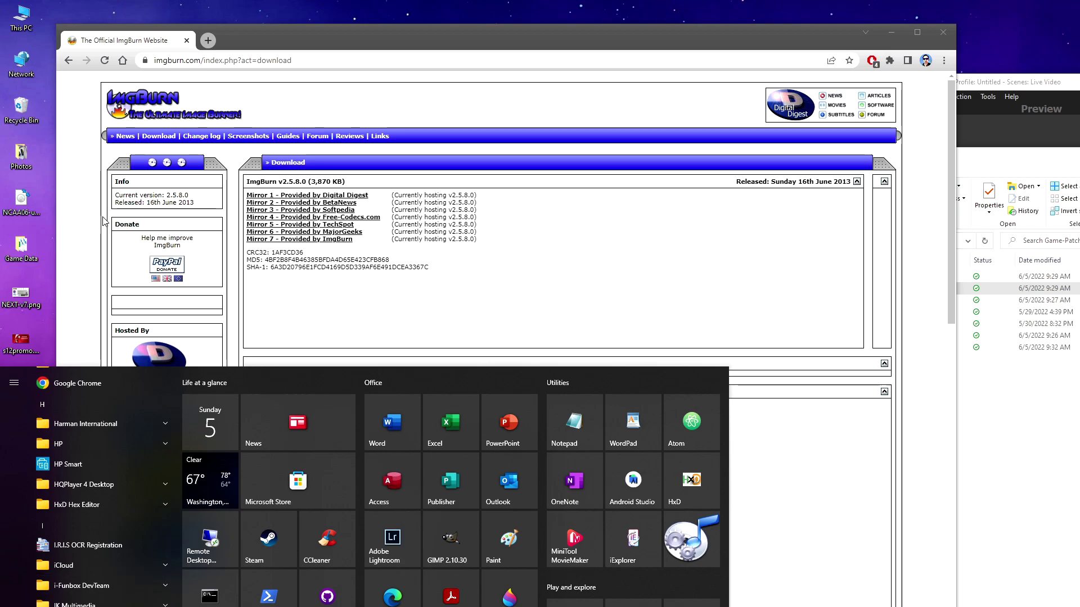
Step: Launch ImgBurn.exe from the ImgBurn_2.5.8.0 folder in Game Data and close that folder window
double_click(42, 253)
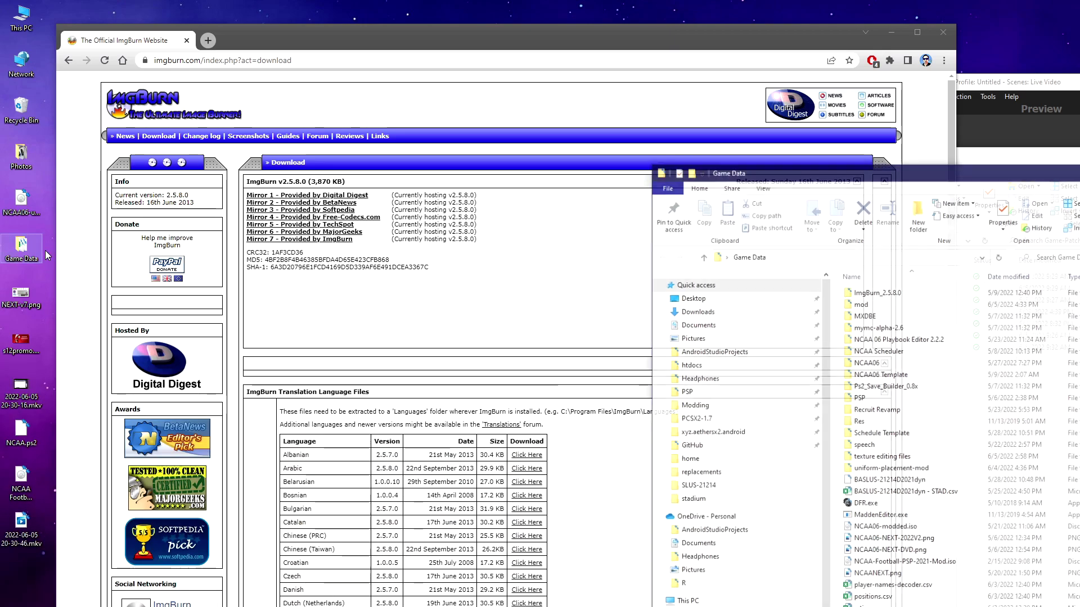
double_click(899, 293)
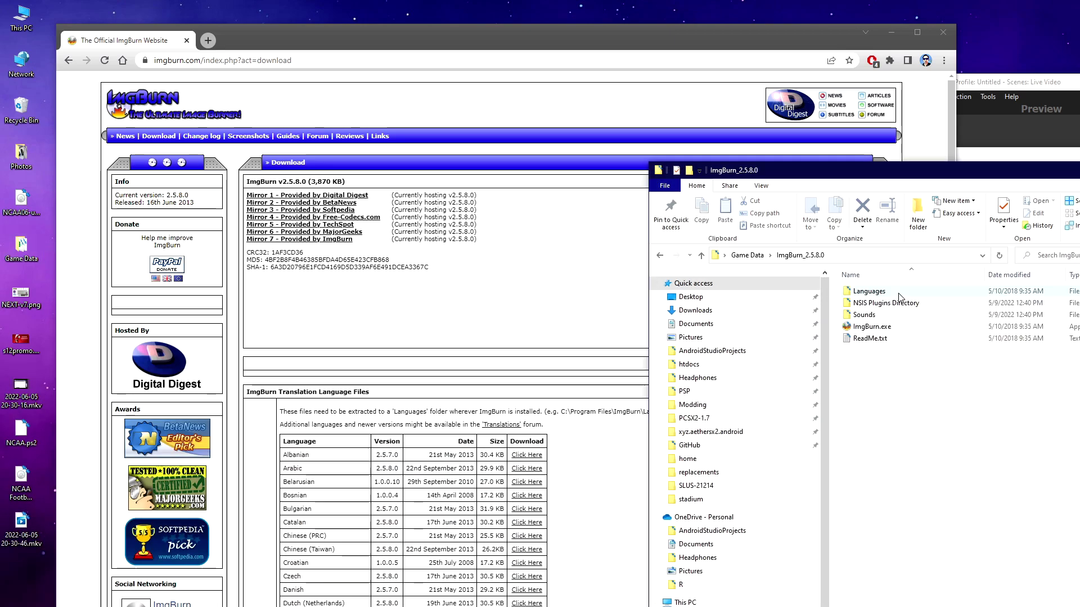
double_click(873, 326)
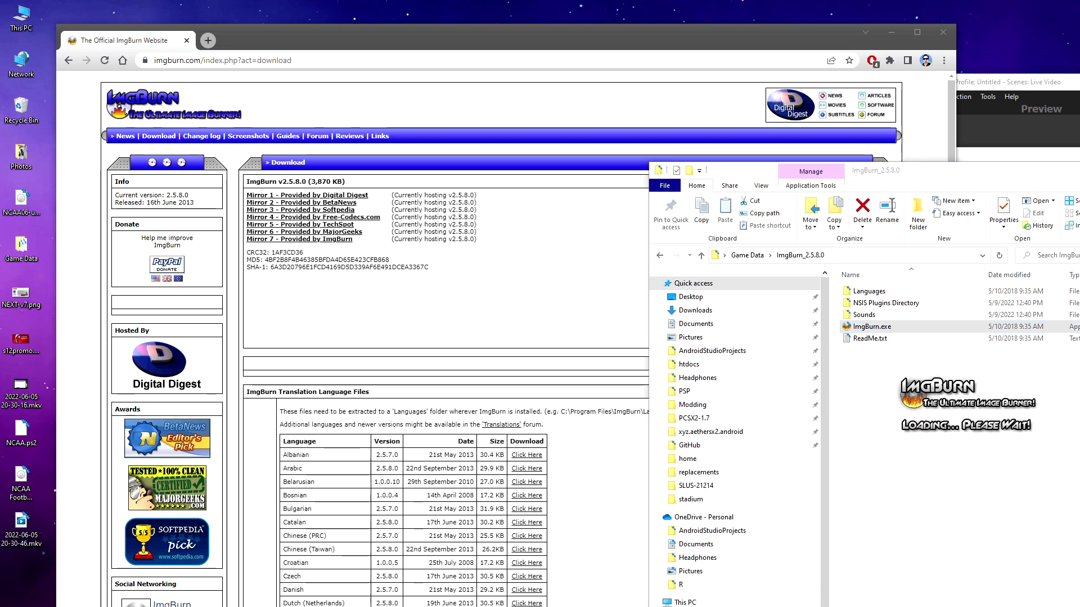
key(alt+F4)
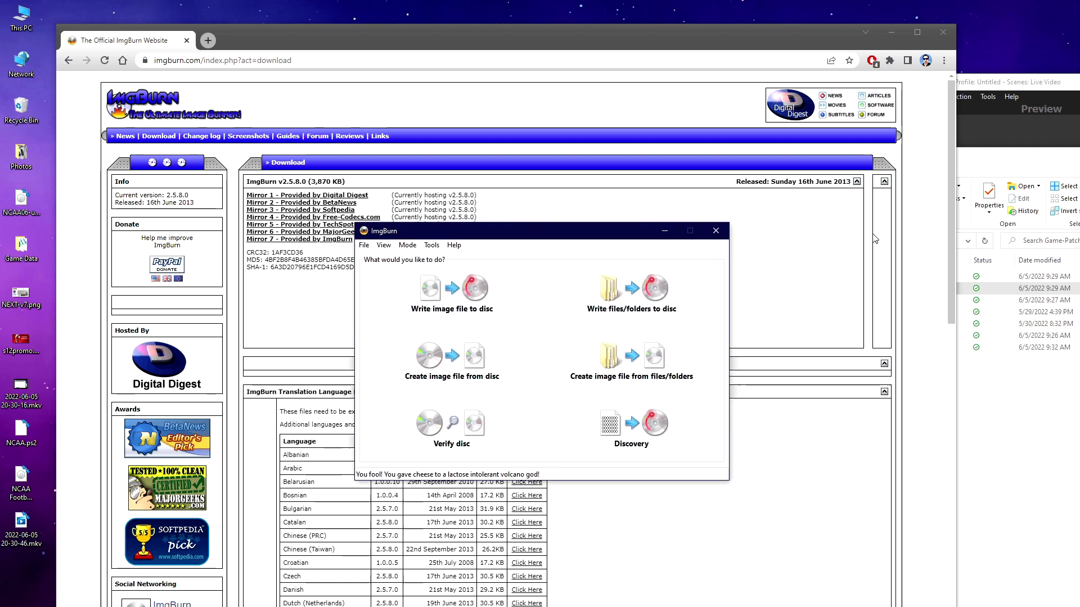
drag(472, 234, 555, 124)
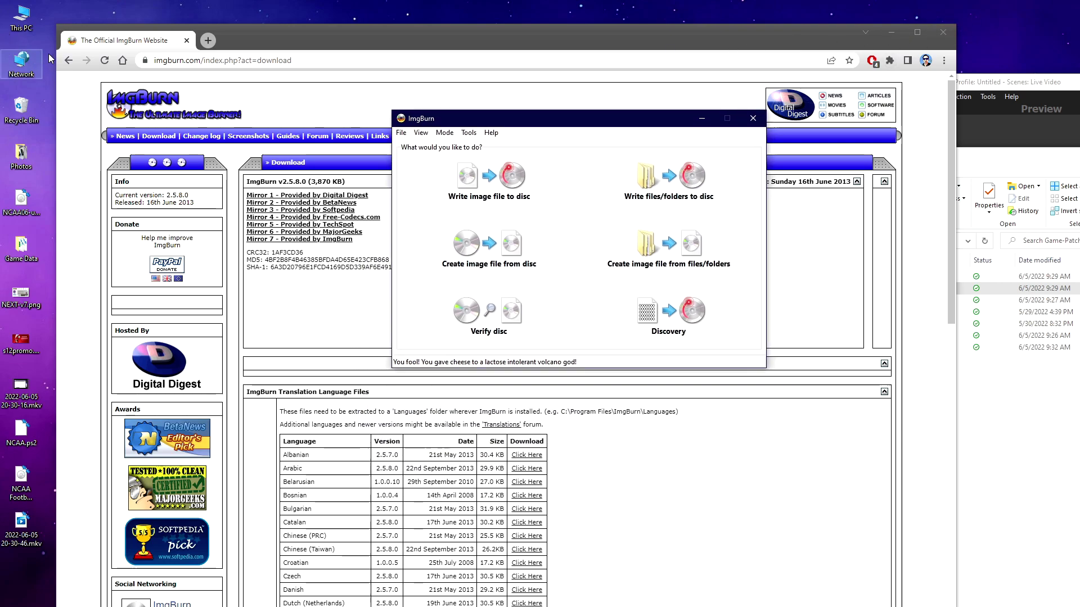
Step: Return to the Game Patches Optional wiki page and mount the NCAA Football 06 ISO from the desktop as a virtual drive
click(68, 62)
click(68, 60)
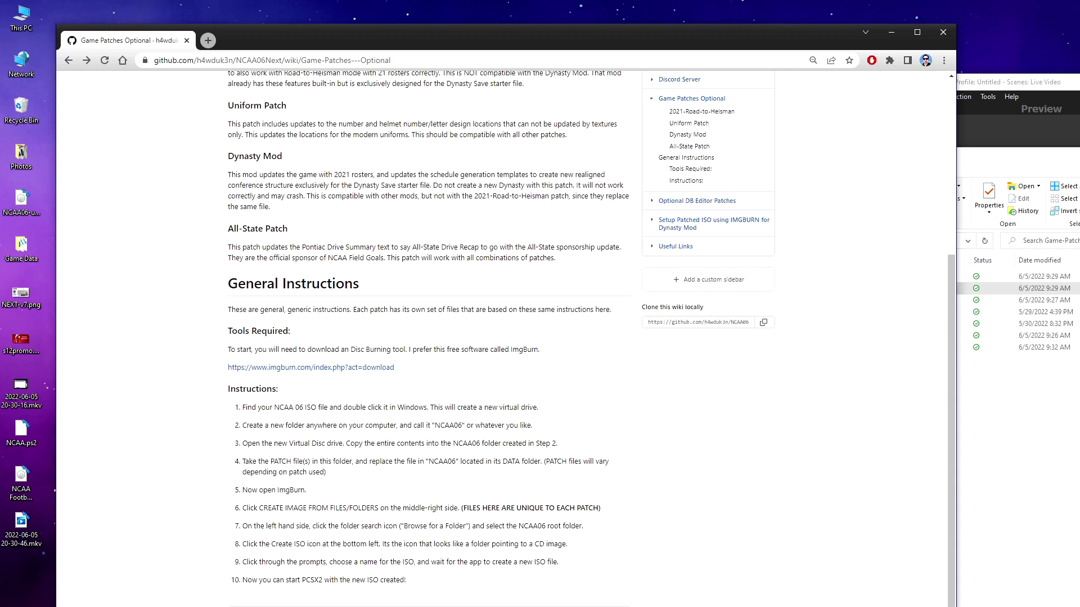
click(23, 481)
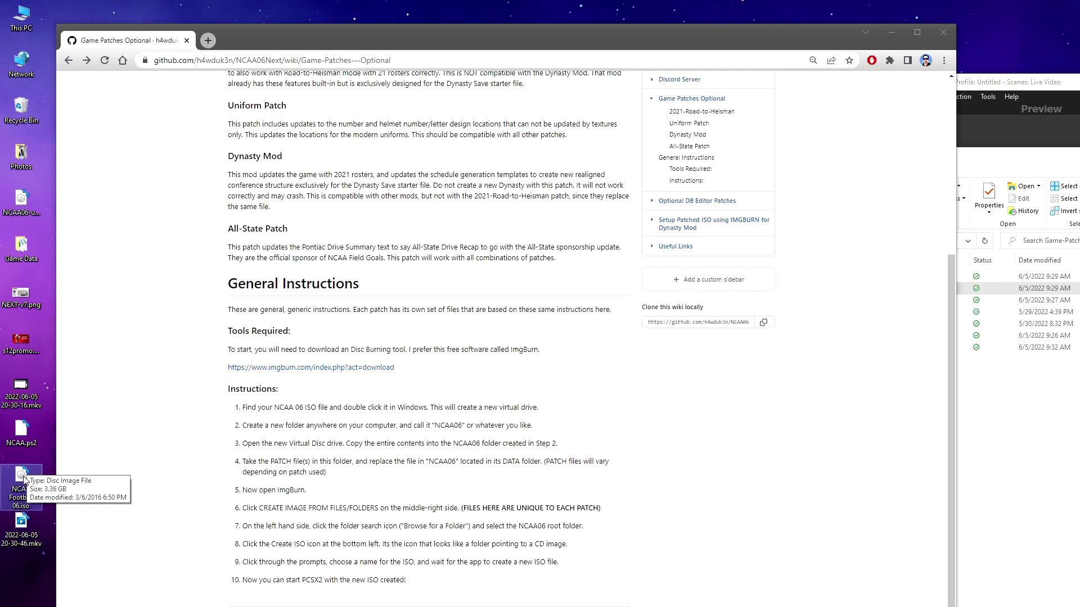
double_click(22, 479)
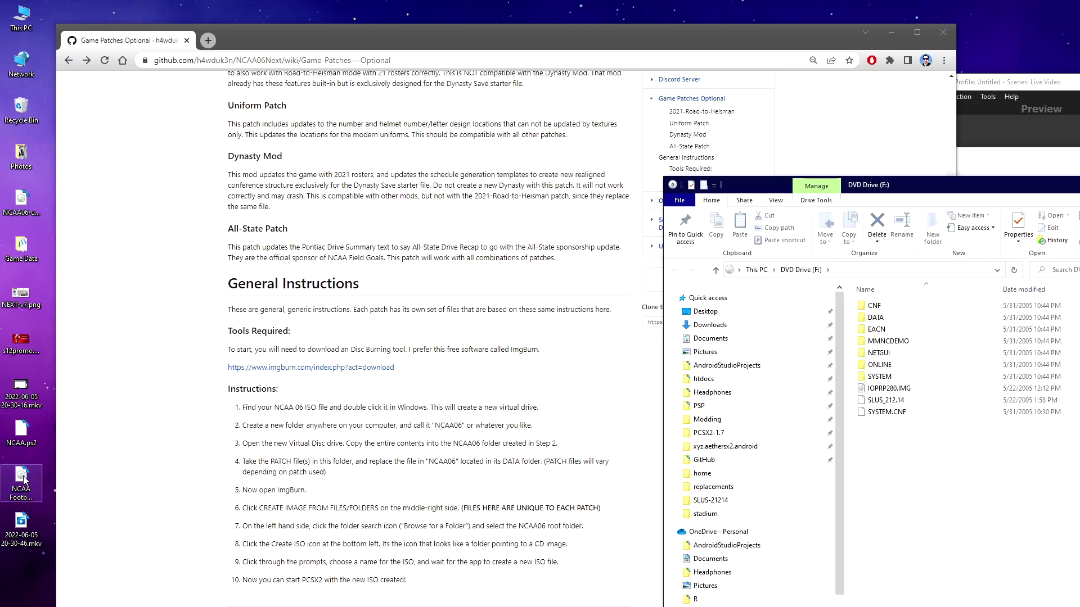
drag(971, 180, 650, 151)
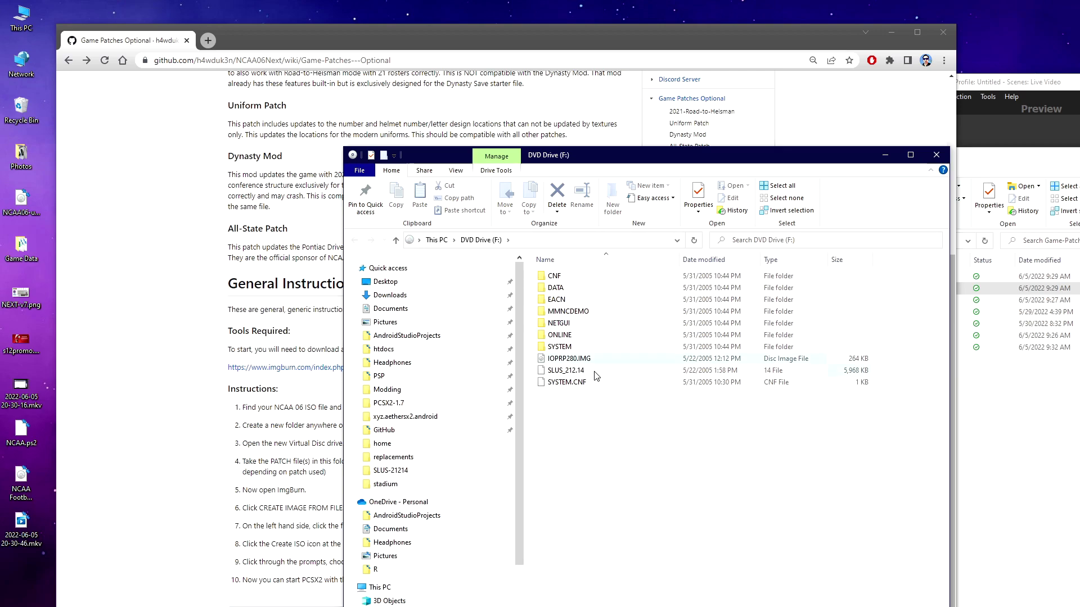
Step: Create a new folder named NCAA06-MOD on the desktop
right_click(8, 597)
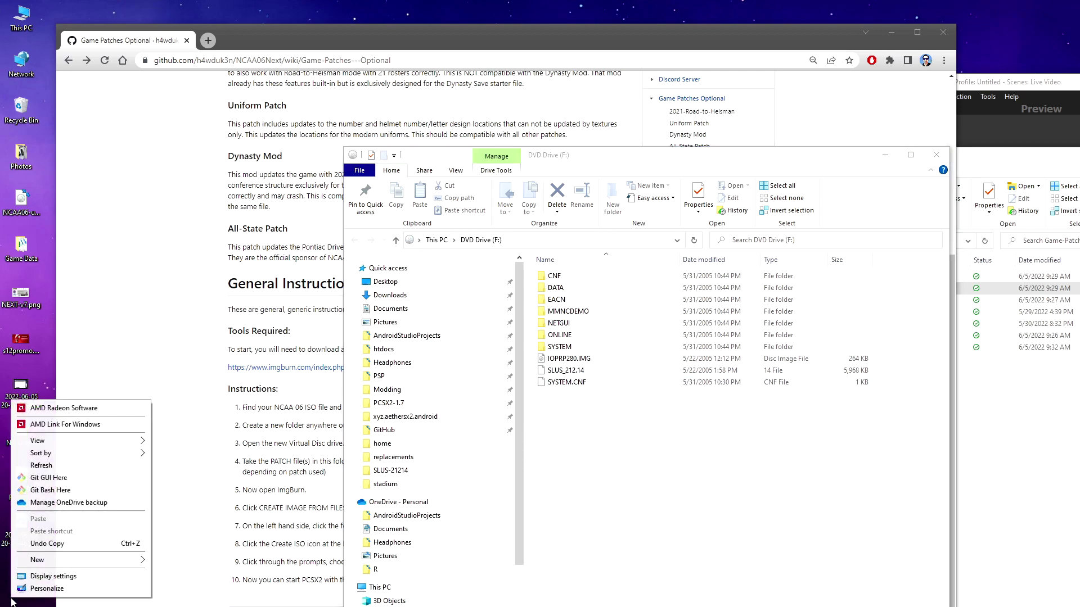
mouse_move(42, 564)
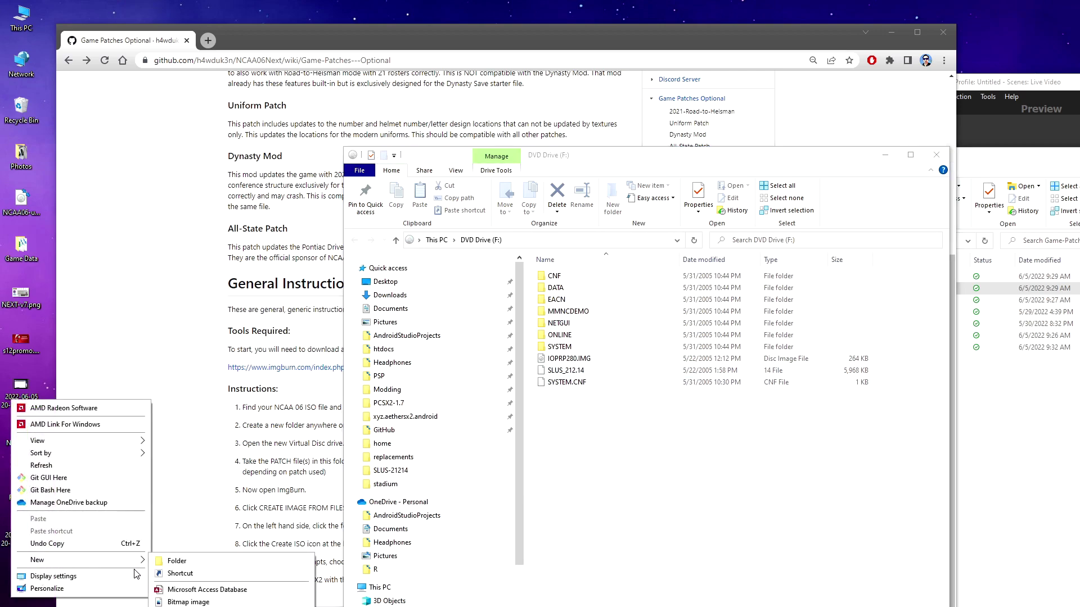
click(194, 565)
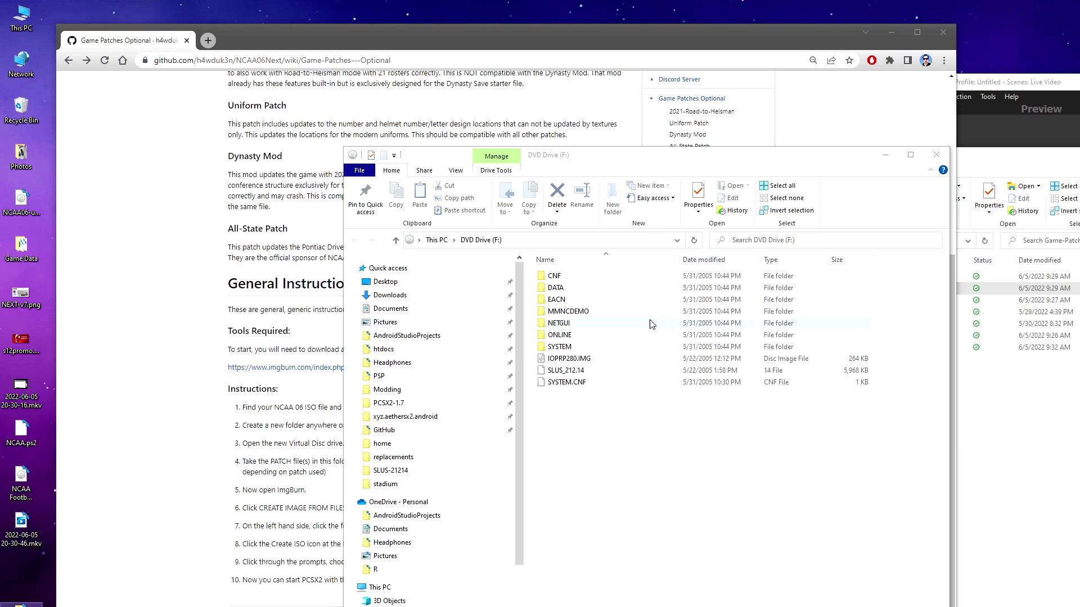
Step: Copy the entire contents of DVD Drive (F:) into the NCAA06-MOD folder and close the drive window
drag(628, 447, 21, 600)
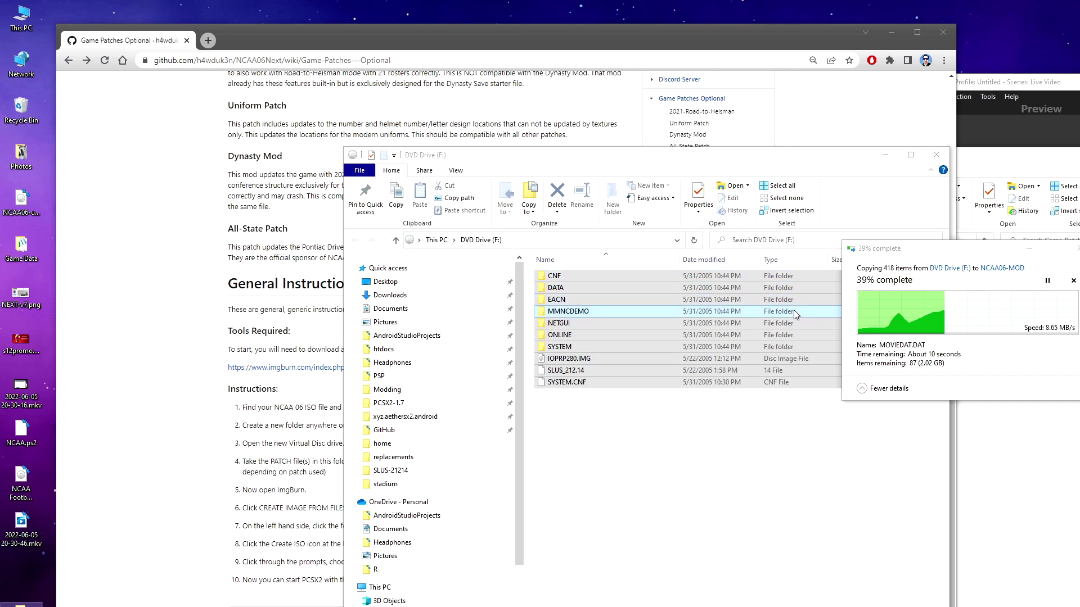
click(937, 155)
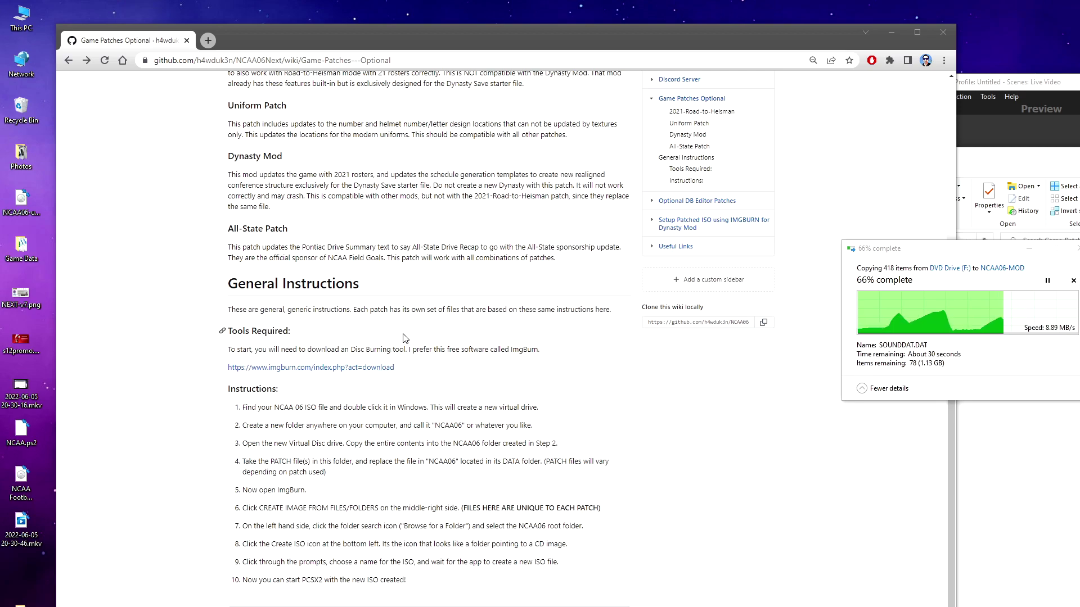
click(936, 251)
drag(937, 252, 705, 304)
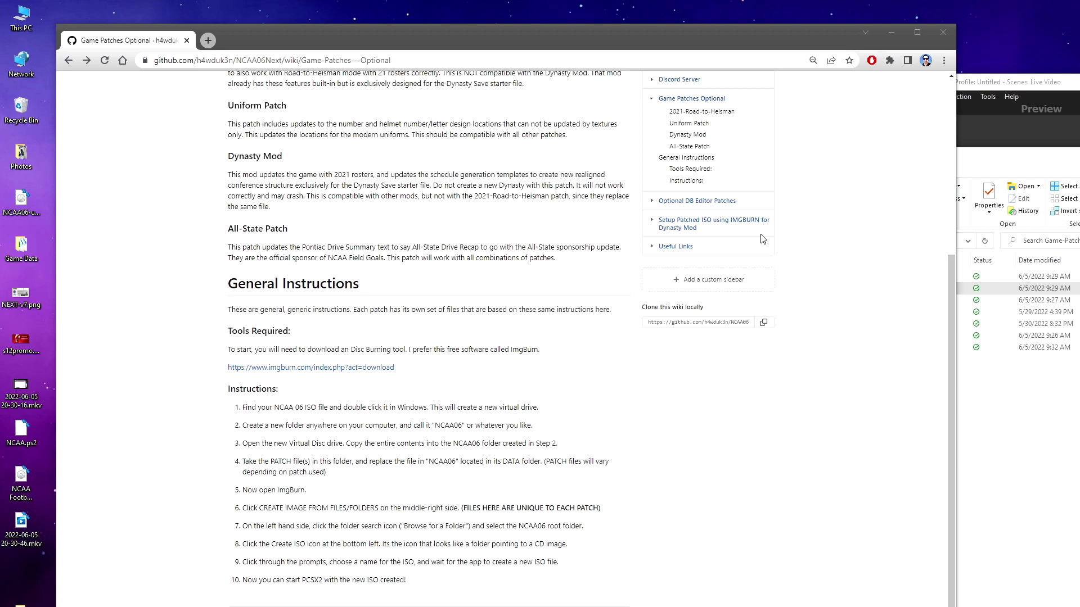
Step: Open the 1-General-Combo-Patch-V7 folder from Game-Patches and place the NCAA06-MOD folder window beside it
click(990, 447)
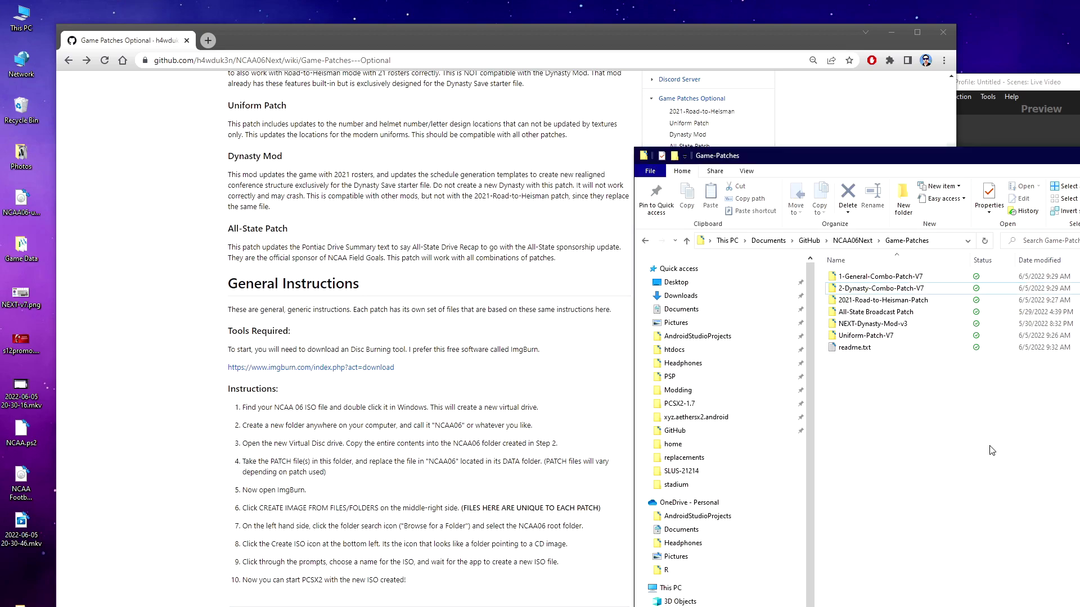
double_click(875, 276)
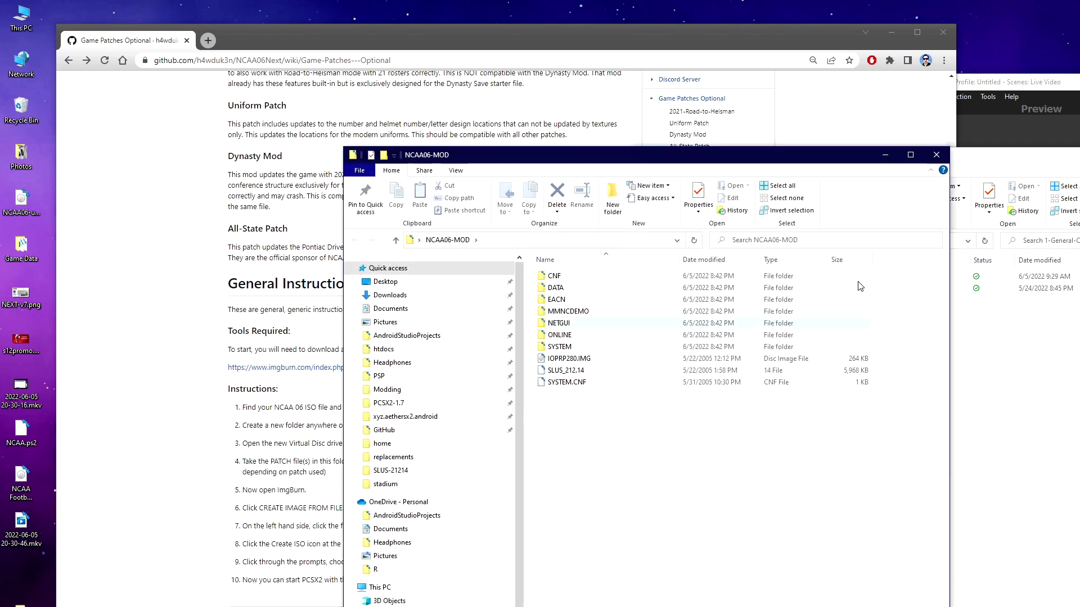
drag(751, 160, 465, 152)
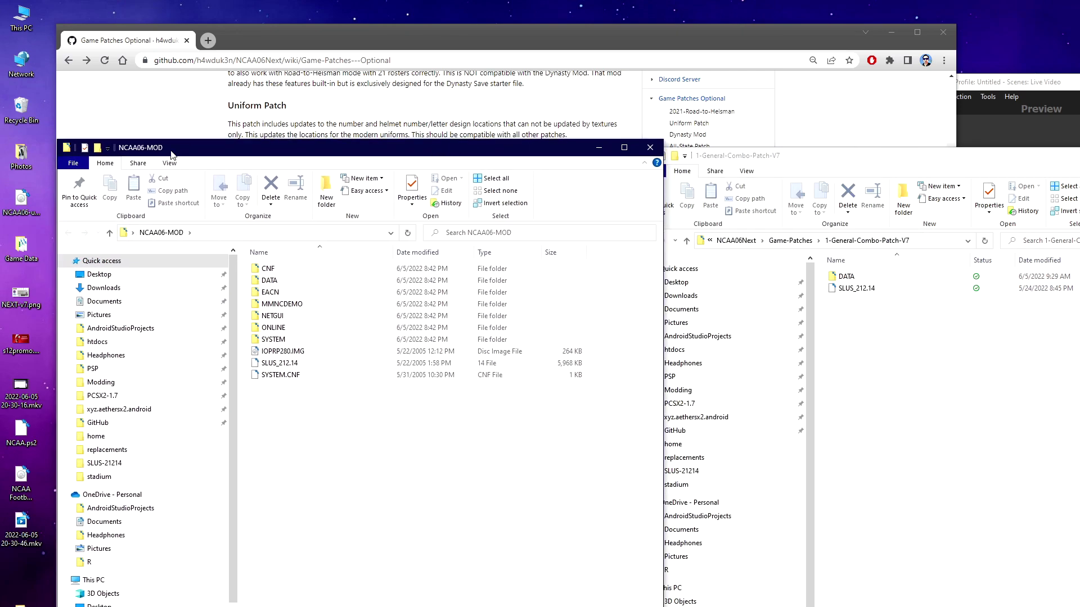
Step: Copy DATA and SLUS_212.14 from 1-General-Combo-Patch-V7 into NCAA06-MOD, replacing the files in the destination
click(855, 290)
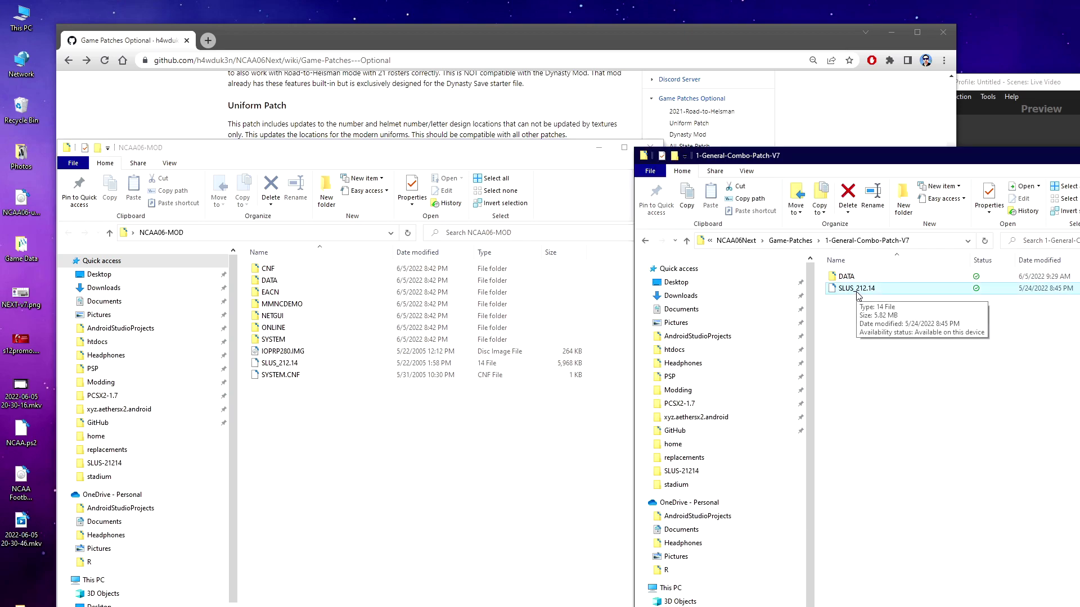
click(275, 365)
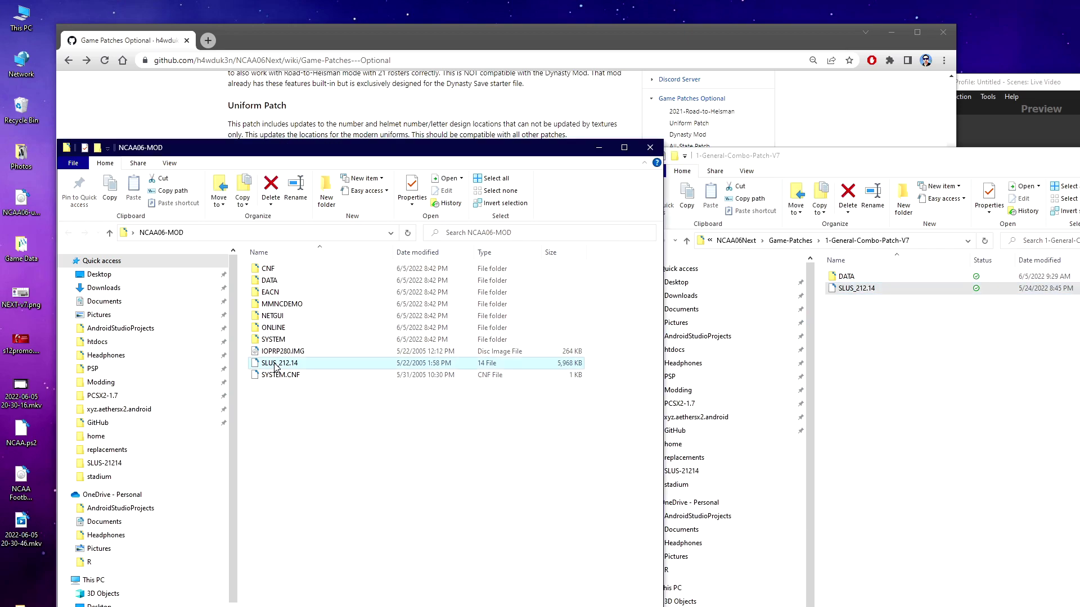
click(855, 289)
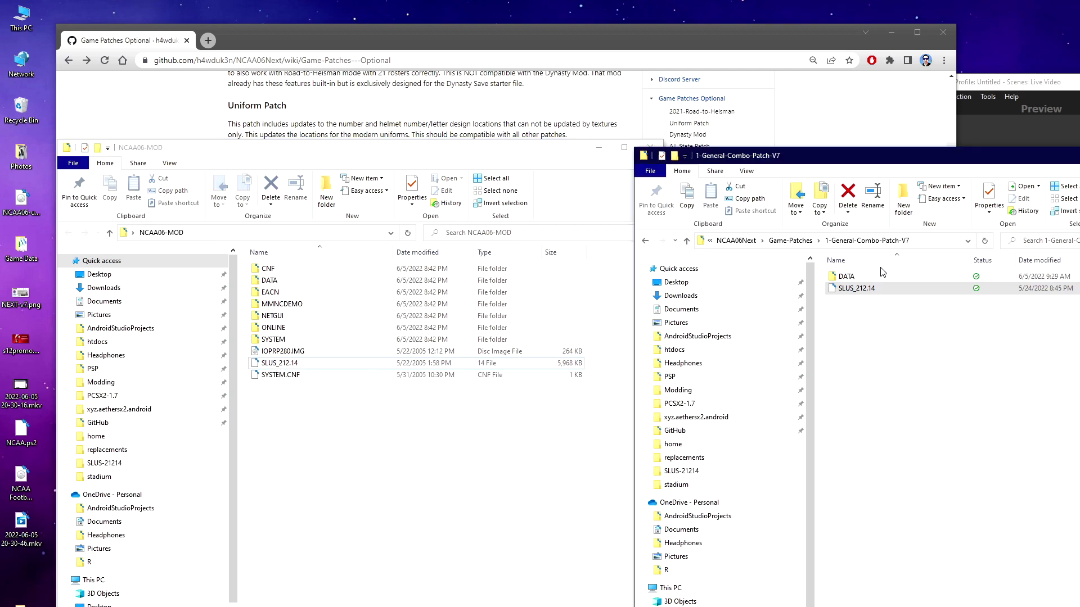
click(836, 281)
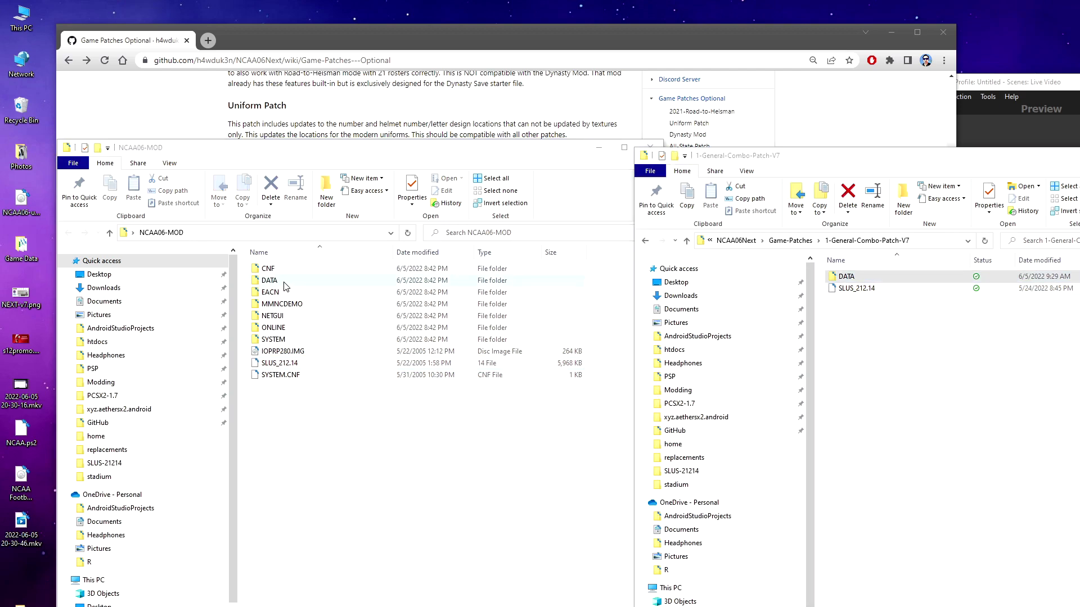
drag(846, 343, 910, 324)
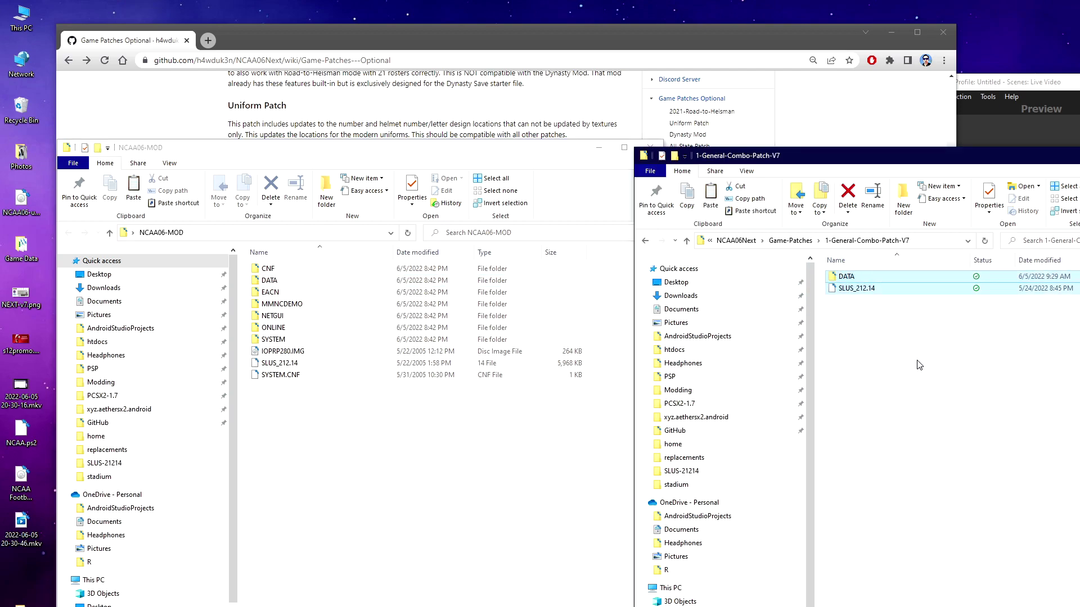
click(376, 509)
key(ctrl+v)
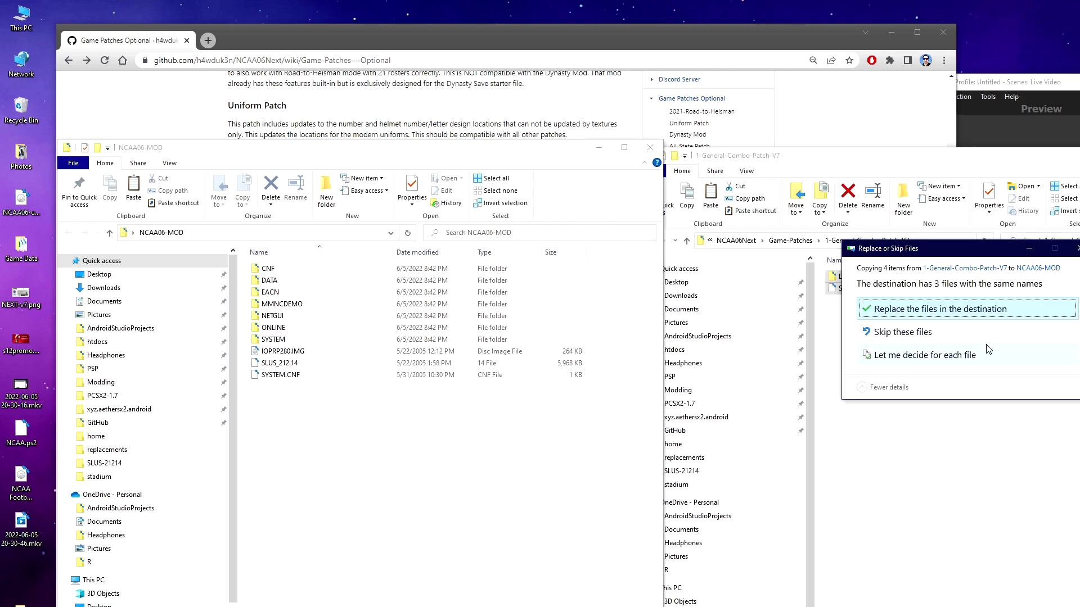
click(978, 318)
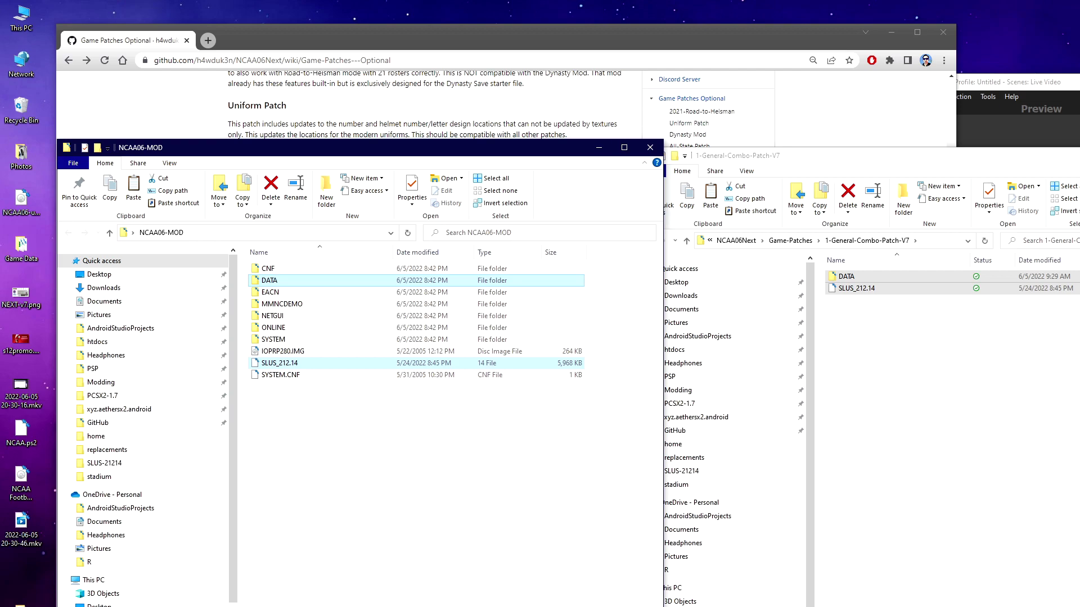
click(297, 262)
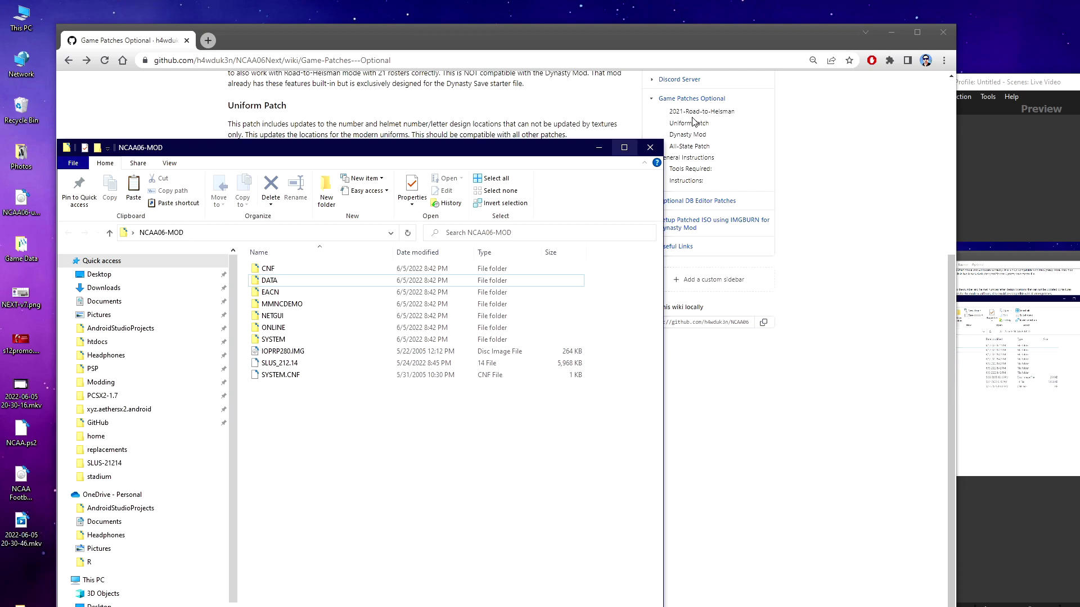
Step: Close the NCAA06-MOD window and switch ImgBurn to creating an image file from files/folders, keeping the wiki instructions uncovered
click(650, 148)
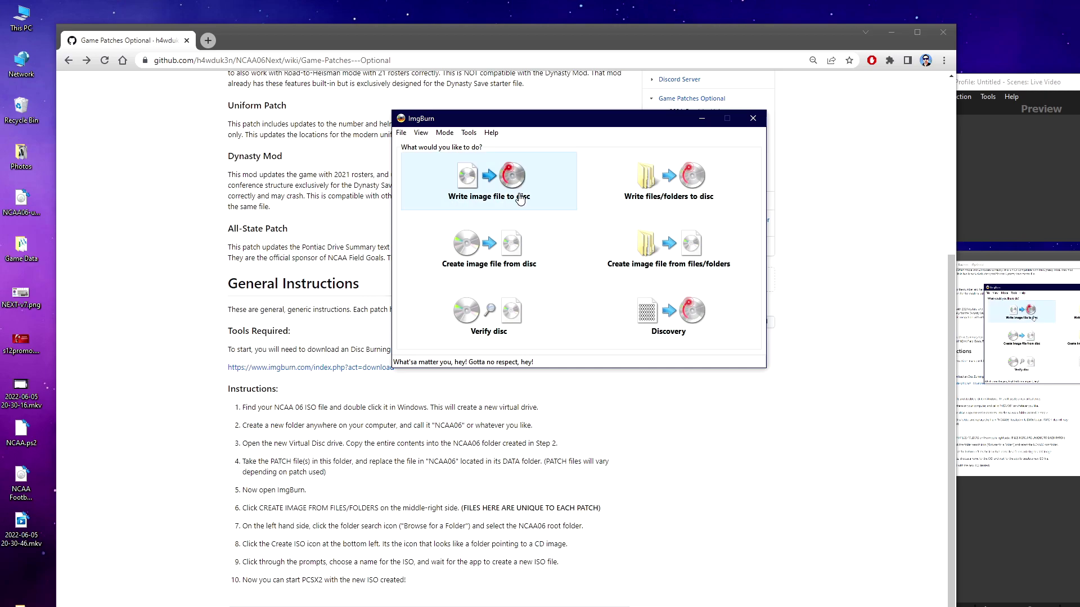
drag(498, 117, 339, 265)
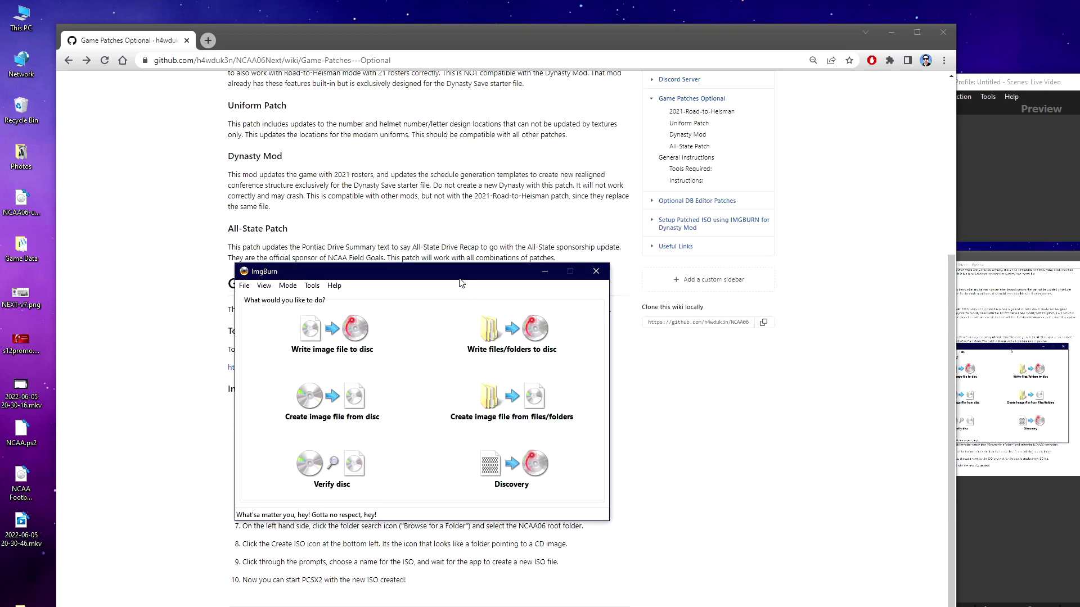
drag(459, 276, 467, 132)
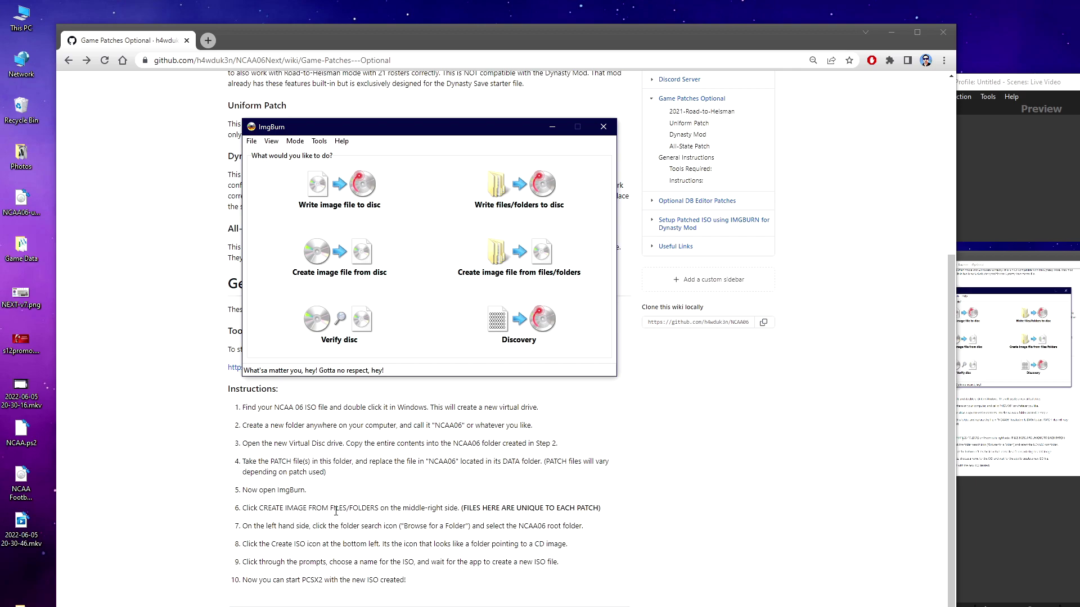
click(516, 271)
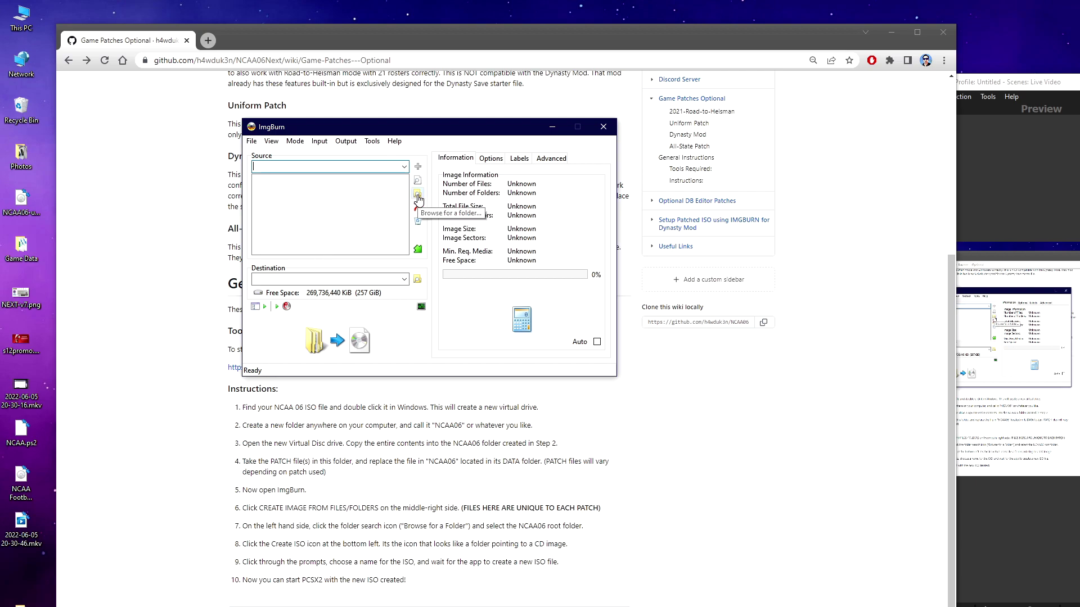
Step: Add the NCAA06-MOD folder from the Desktop as the source of the image
click(418, 198)
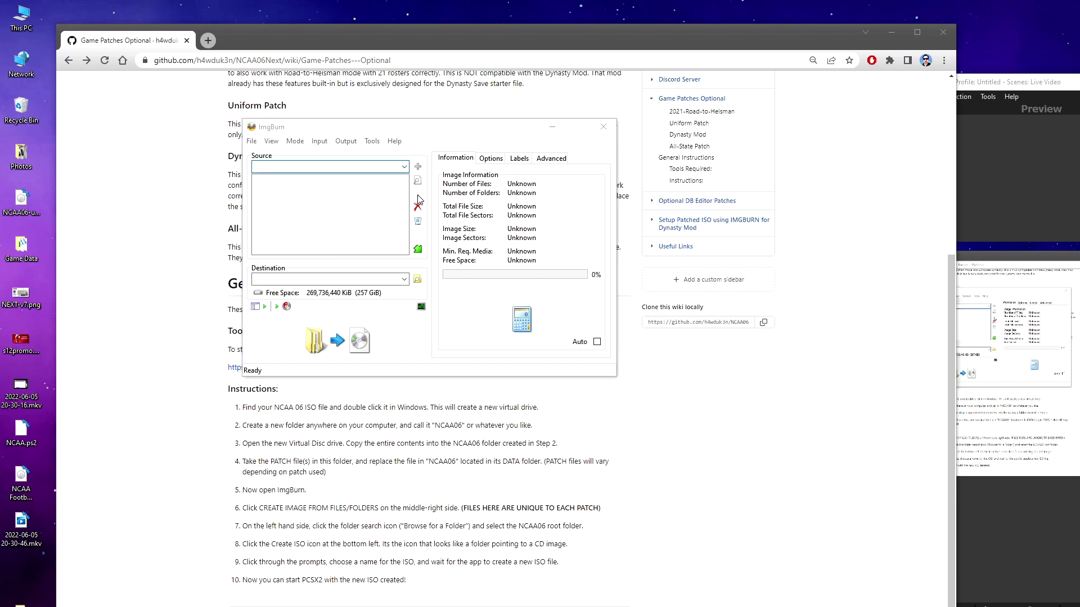
click(289, 284)
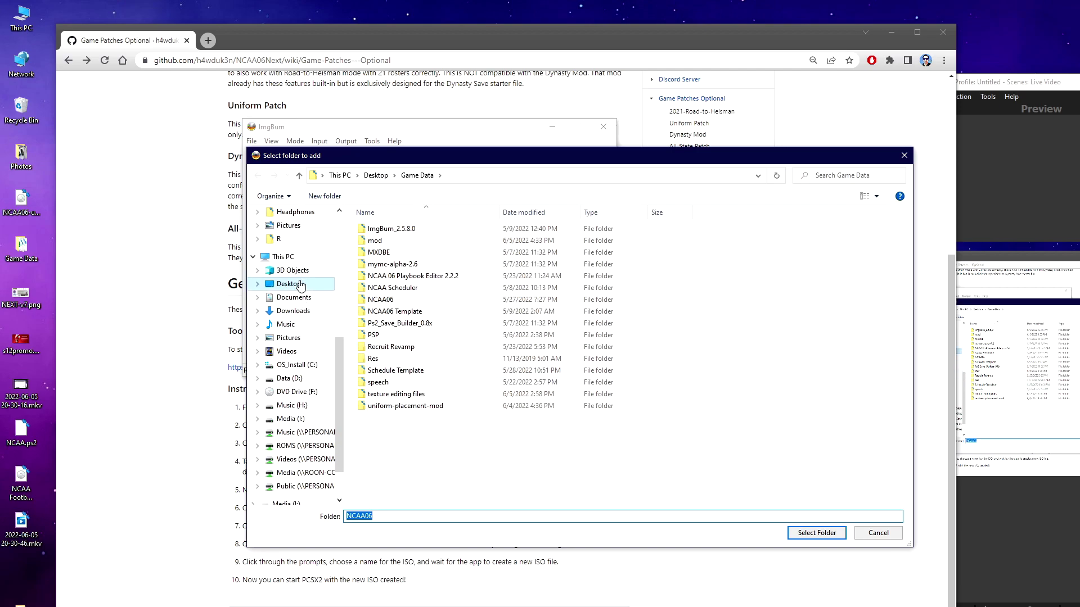
click(500, 249)
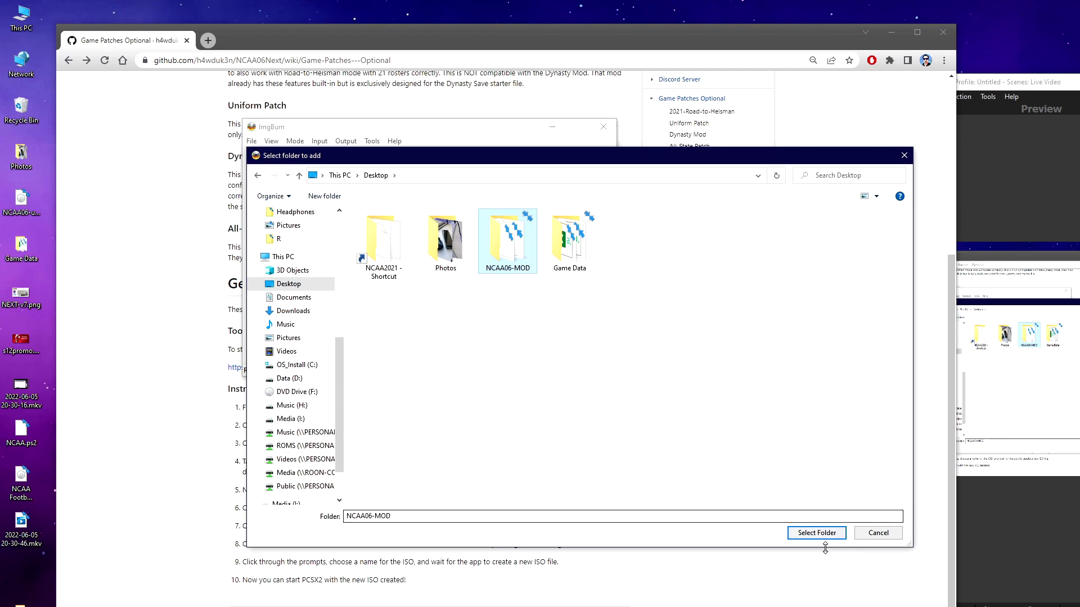
click(816, 533)
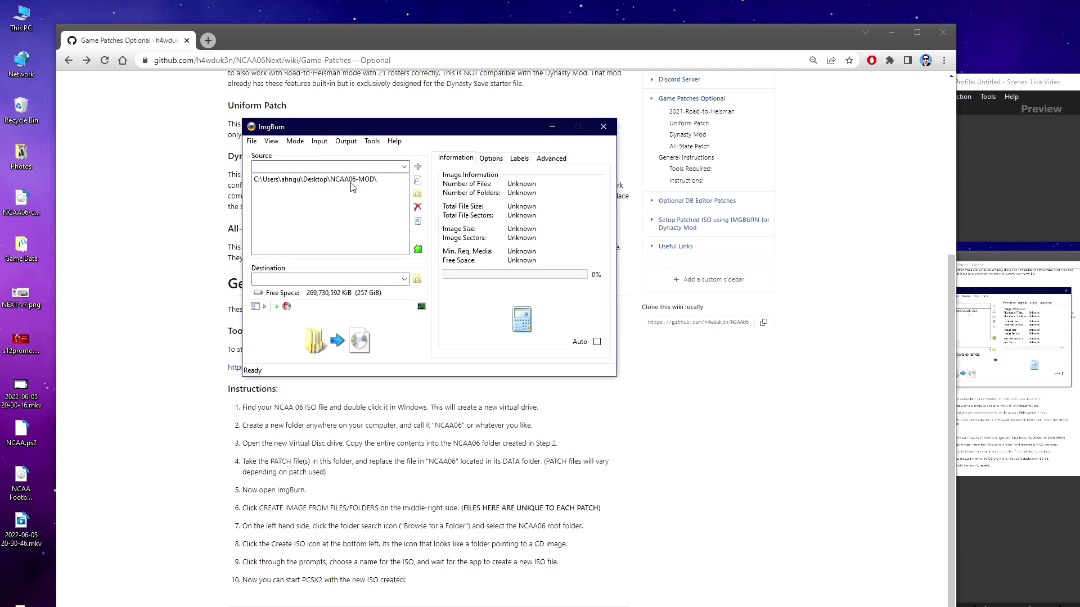
Step: Start creating the image and set the Desktop as the location for the ISO file
click(331, 347)
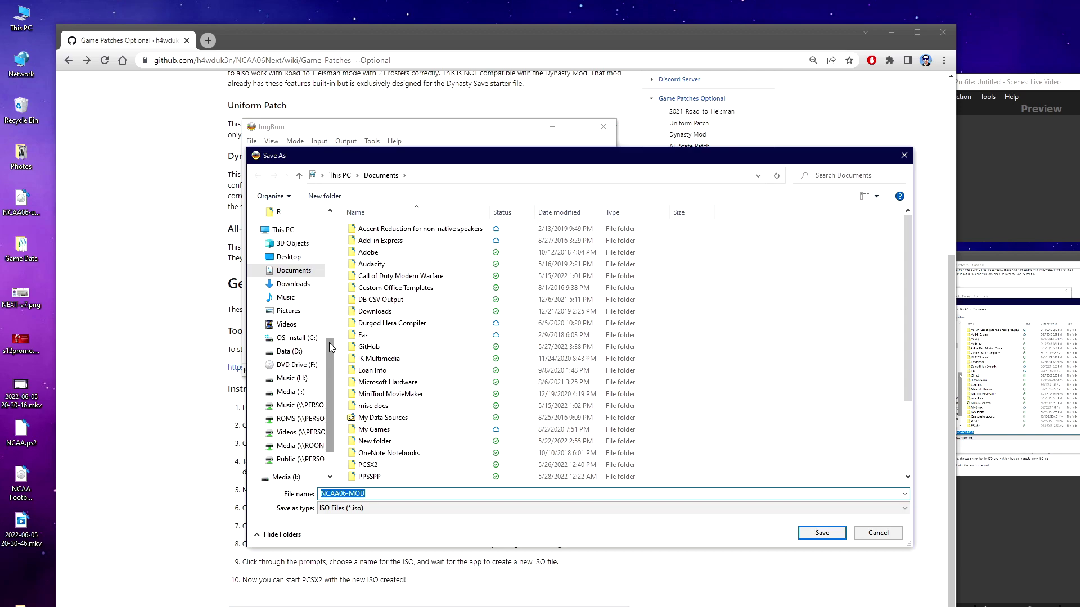
click(295, 260)
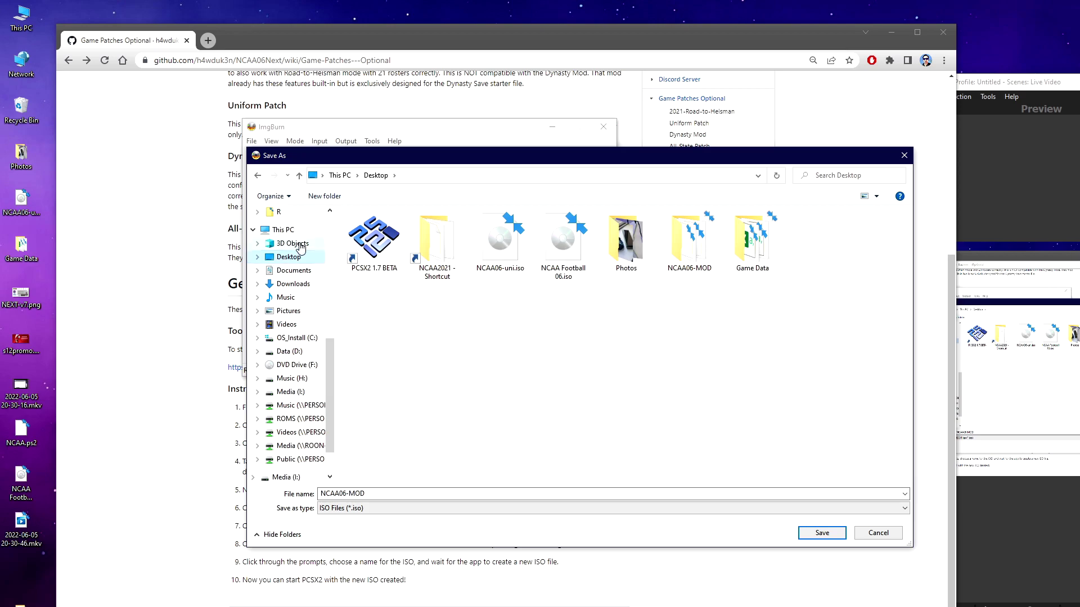
click(390, 495)
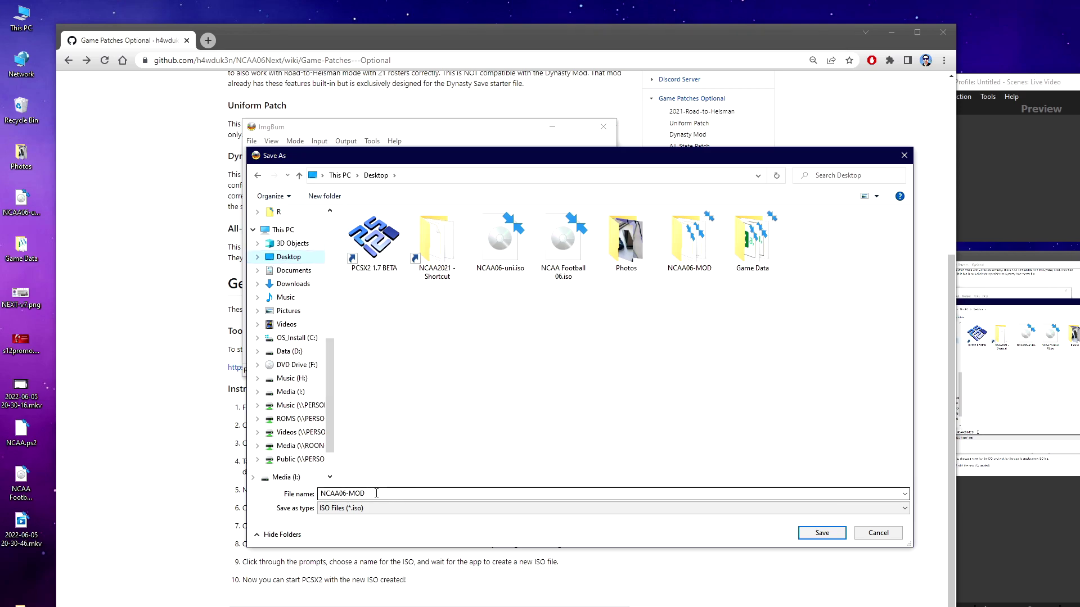
double_click(376, 494)
click(329, 495)
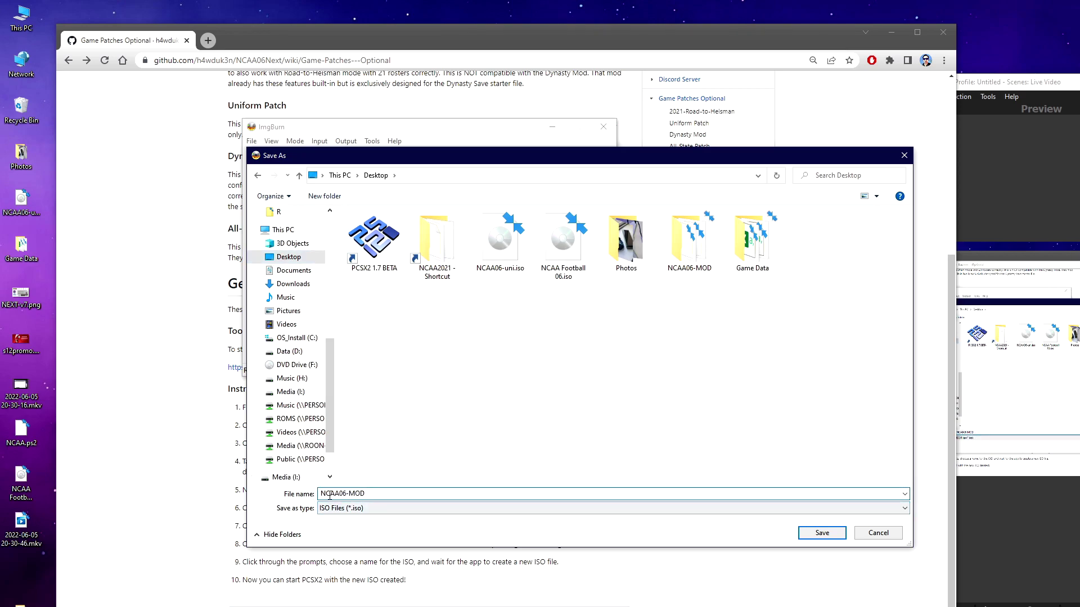
click(825, 534)
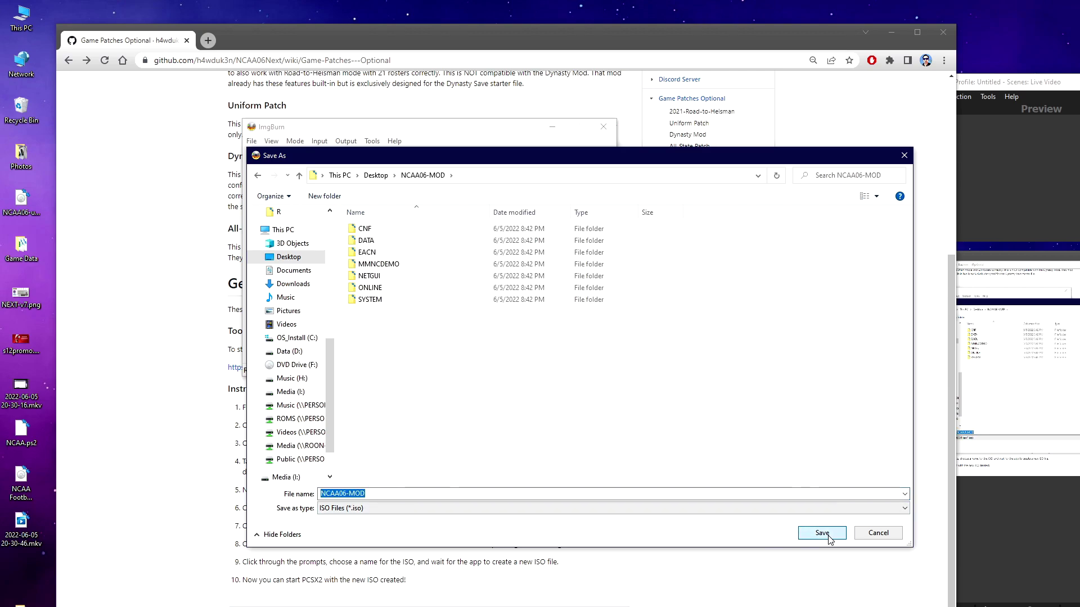
click(376, 176)
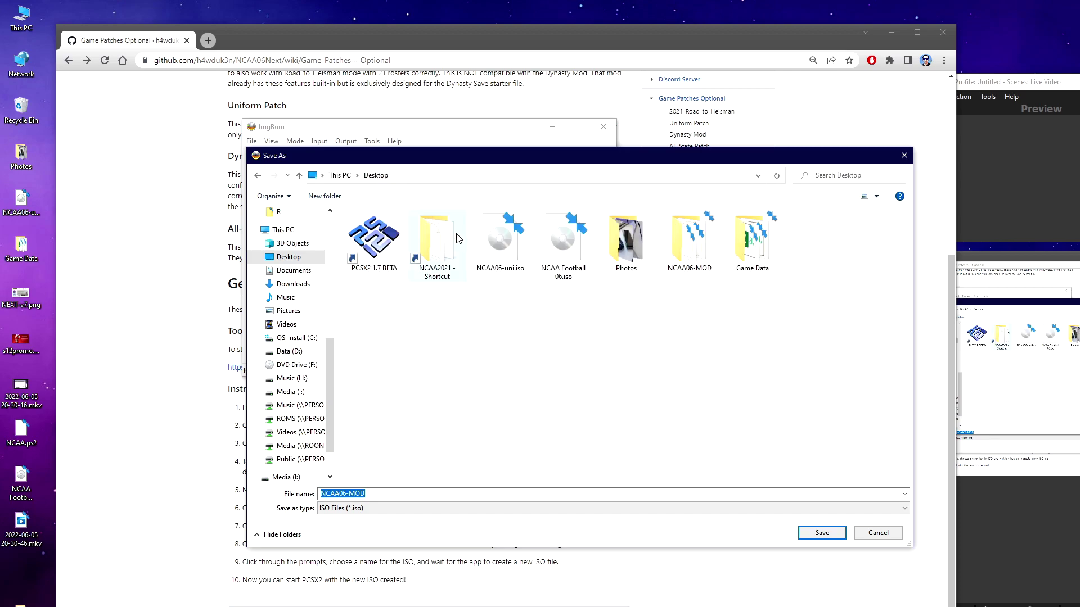
Step: Name the image file NCAA06MOD and save it as an ISO on the Desktop
click(476, 494)
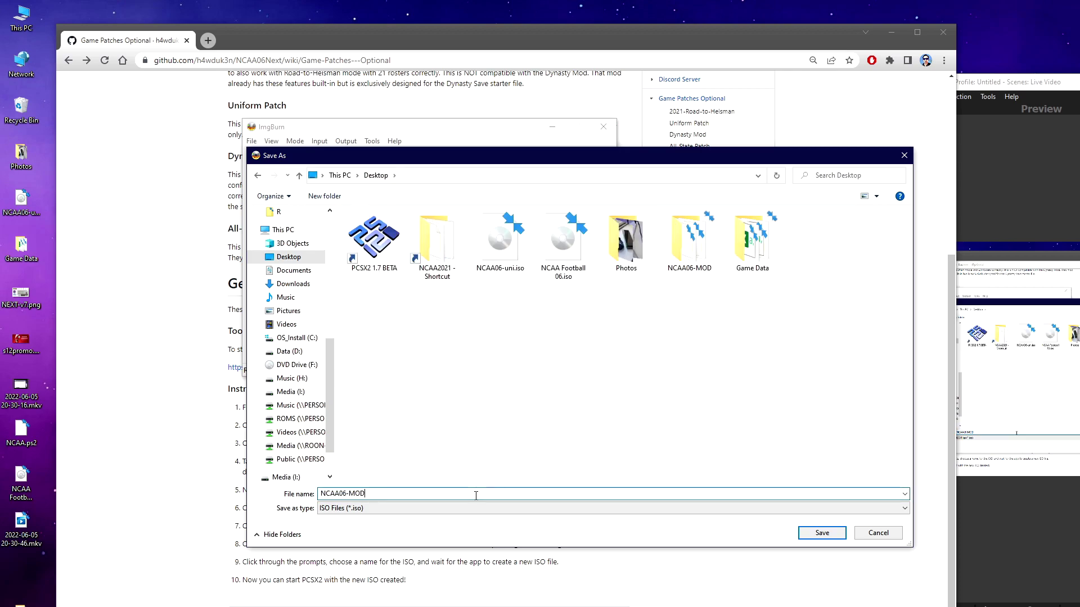
key(BackSpace)
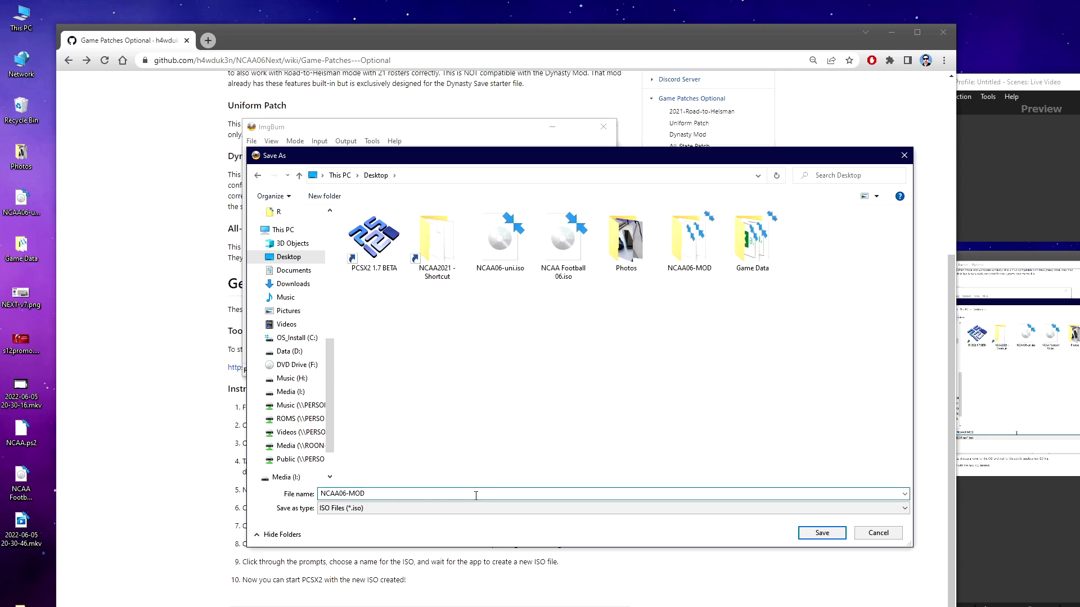
key(BackSpace)
key(BackSpace)
key(BackSpace)
key(BackSpace)
text(MOD)
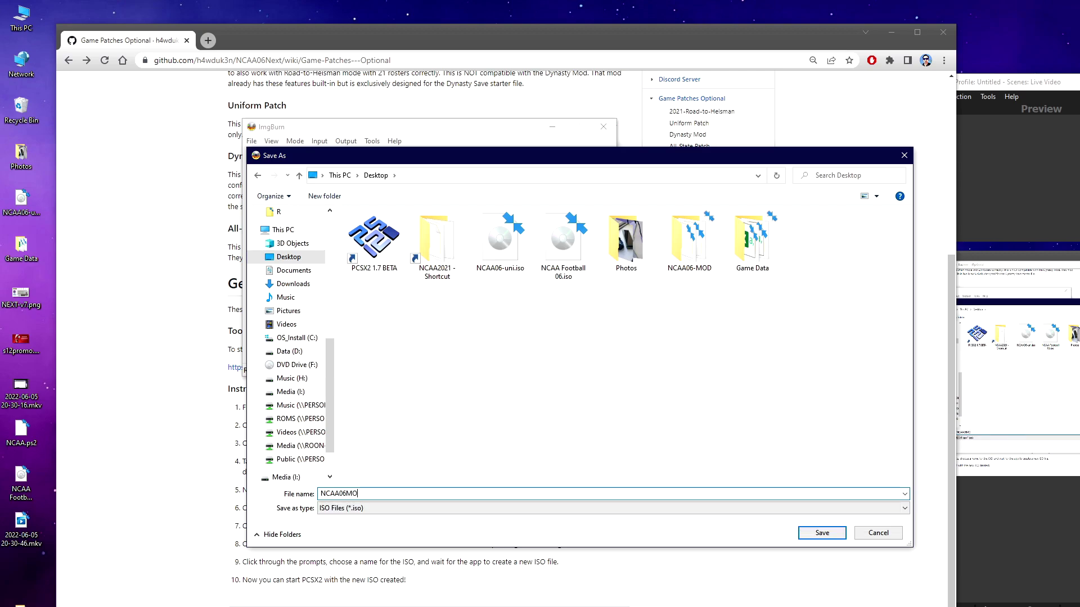
key(Return)
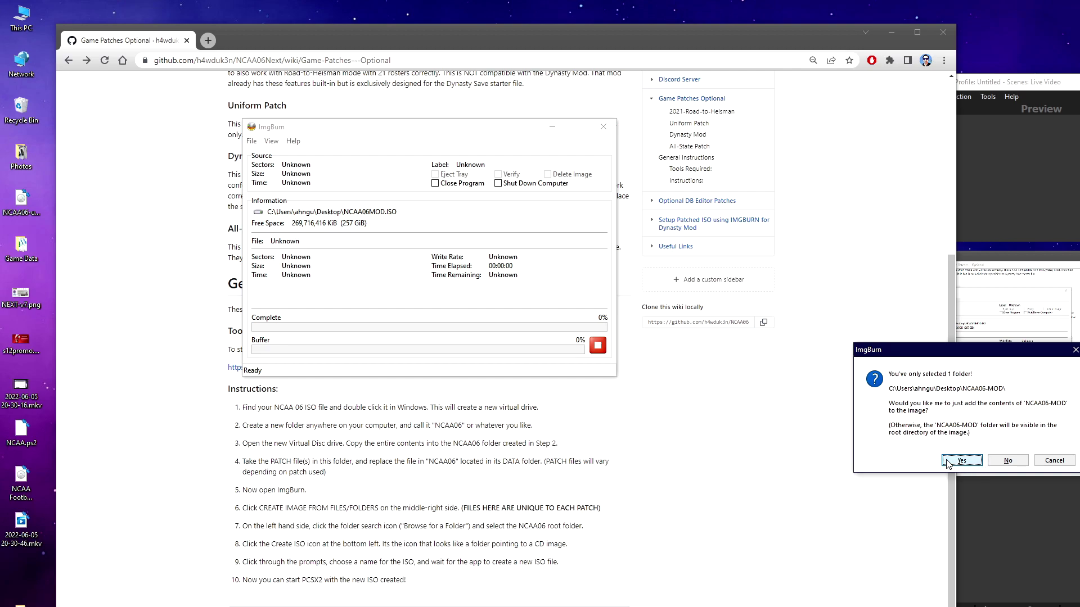
Step: Choose to add just the contents of NCAA06-MOD and accept the remaining prompts to write the image
click(961, 460)
click(456, 338)
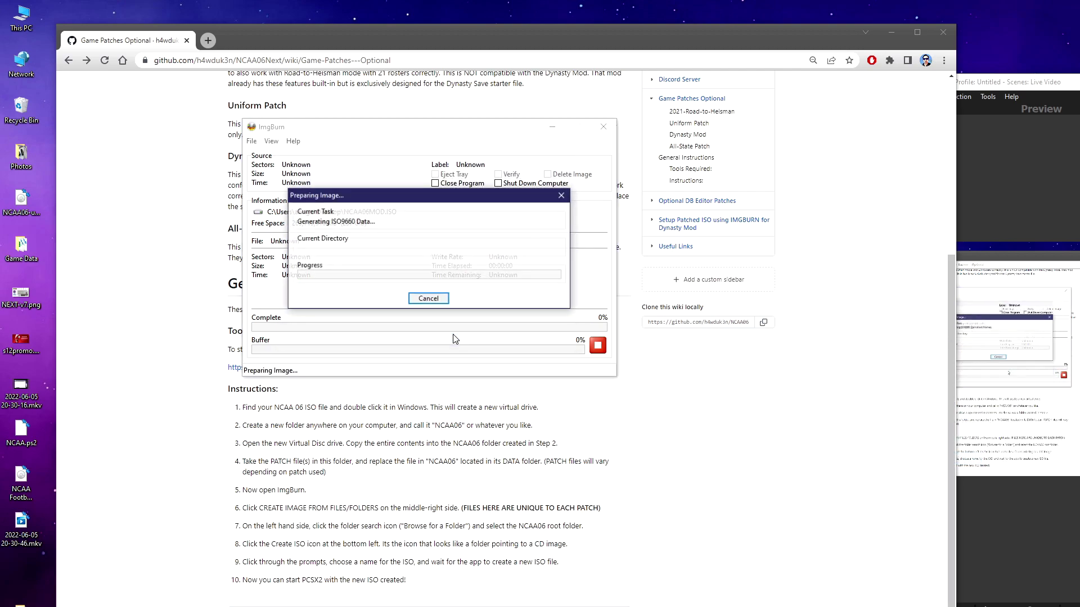
click(963, 477)
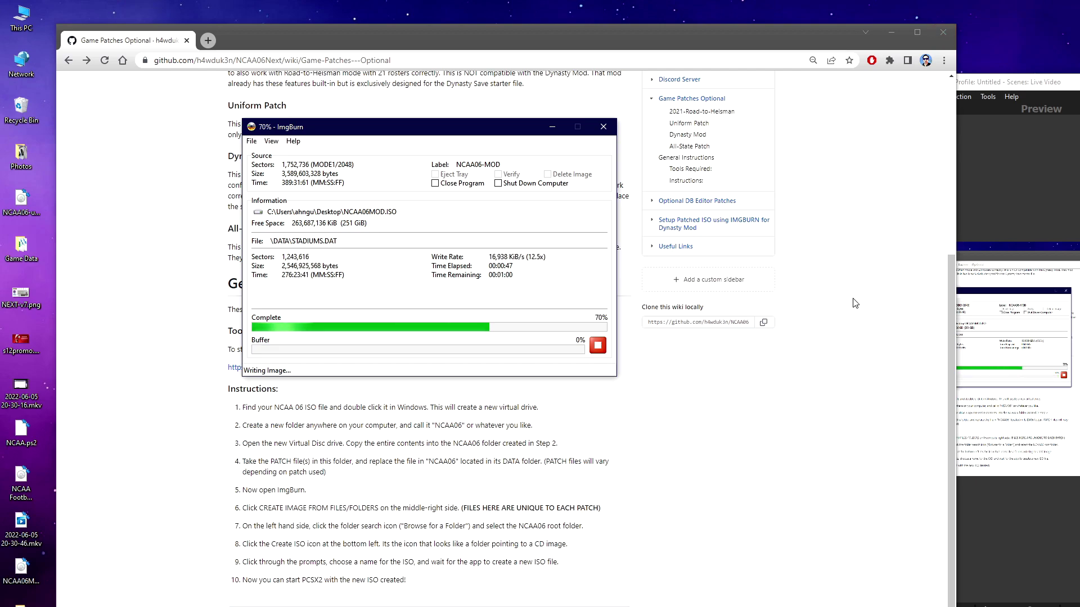
Step: Close the wiki browser window and exit ImgBurn once the image has been written
scroll(855, 304, up, 1)
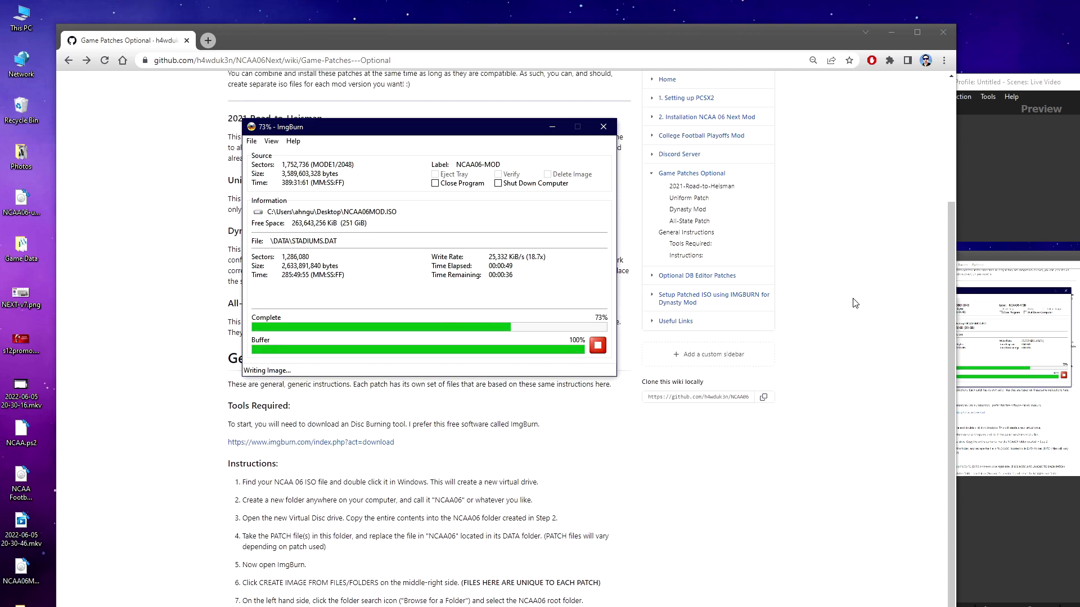
scroll(854, 304, up, 1)
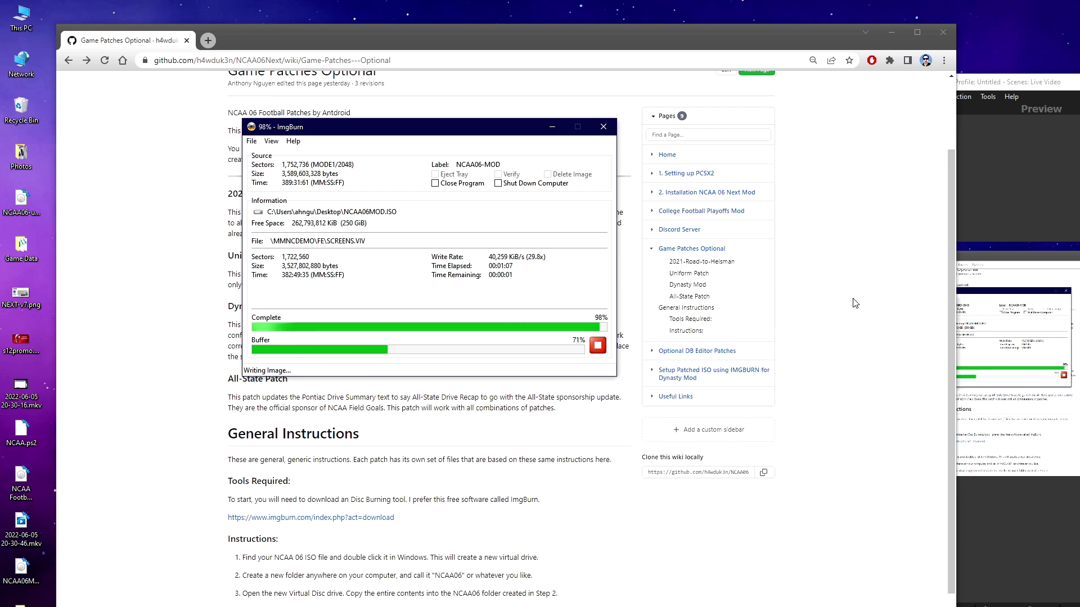
click(945, 33)
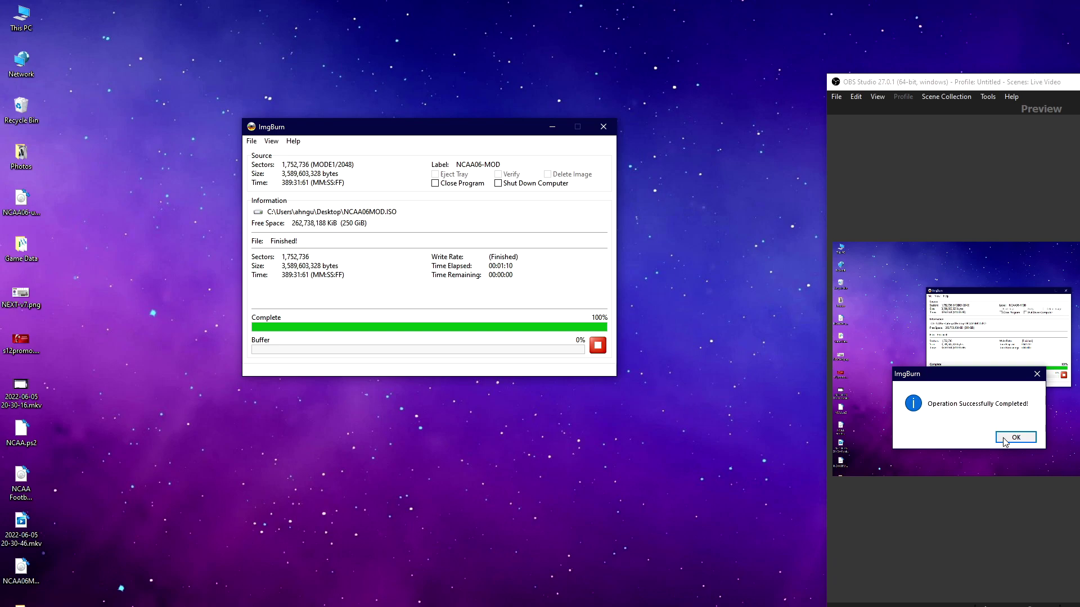
drag(965, 378, 544, 400)
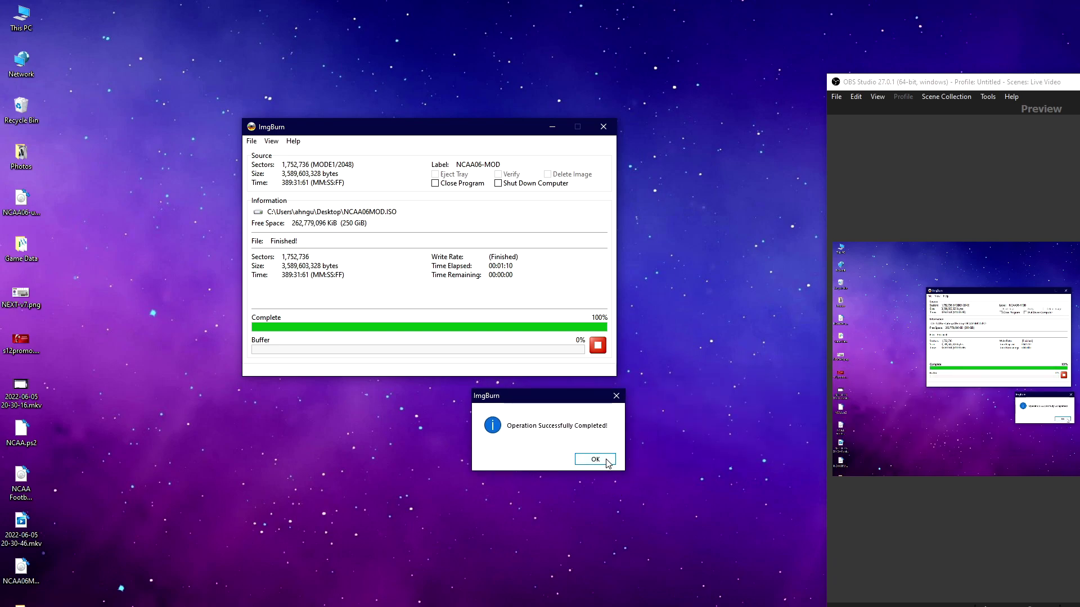
click(608, 464)
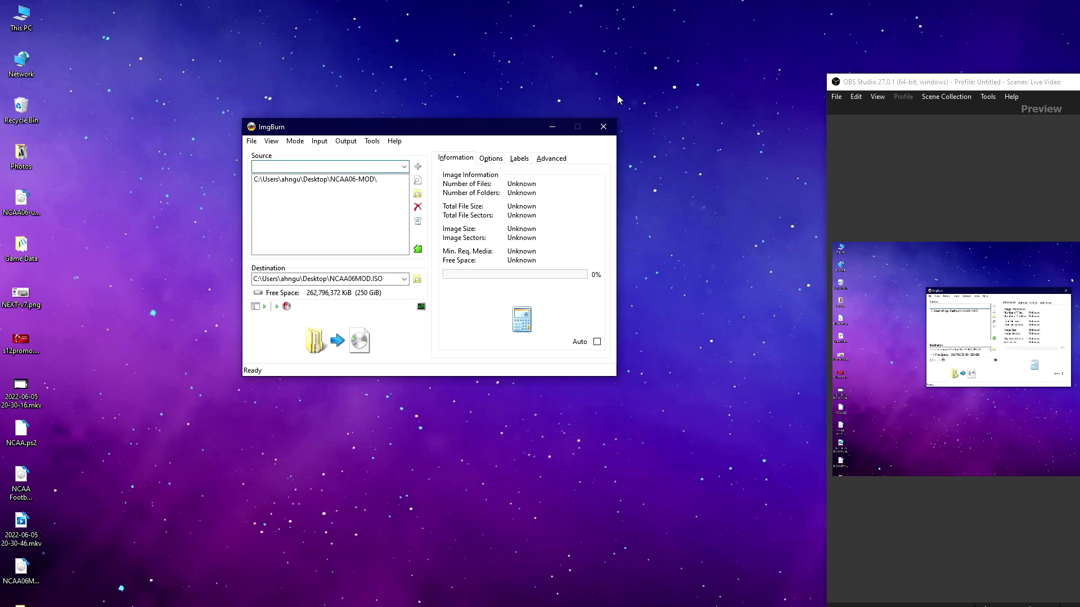
click(610, 126)
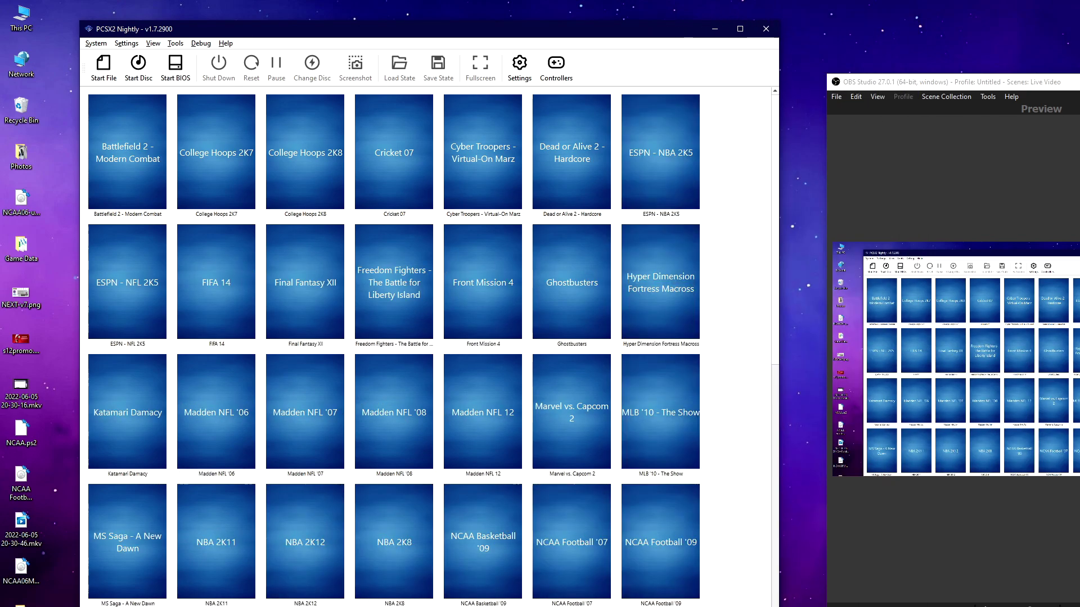
Step: In PCSX2, check which ISO files the NCAA Football 2006 covers point to, moving the window up to uncover the status bar
scroll(738, 589, down, 5)
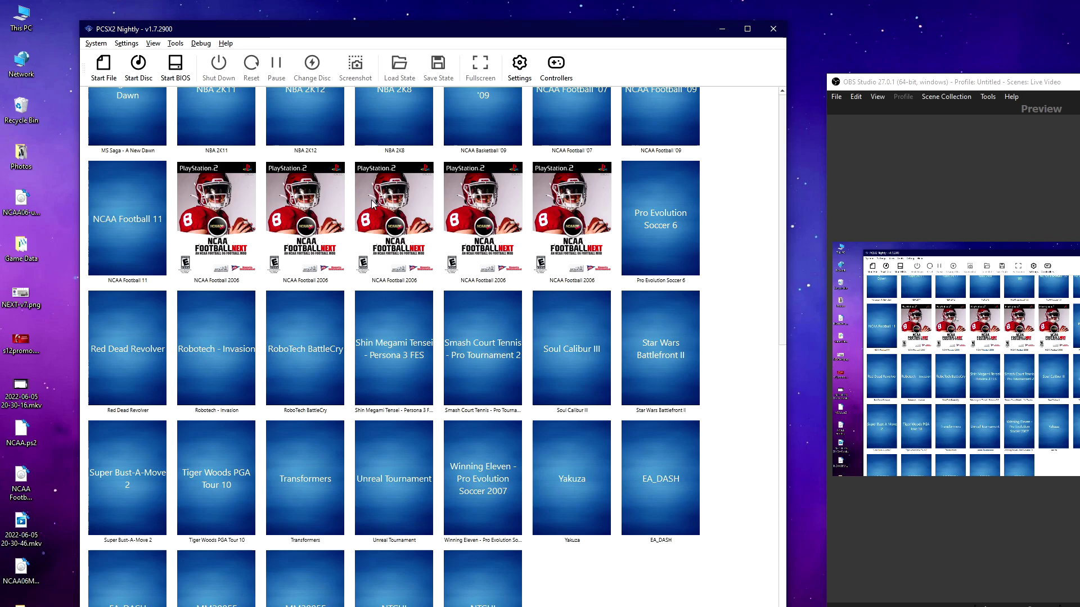
click(216, 194)
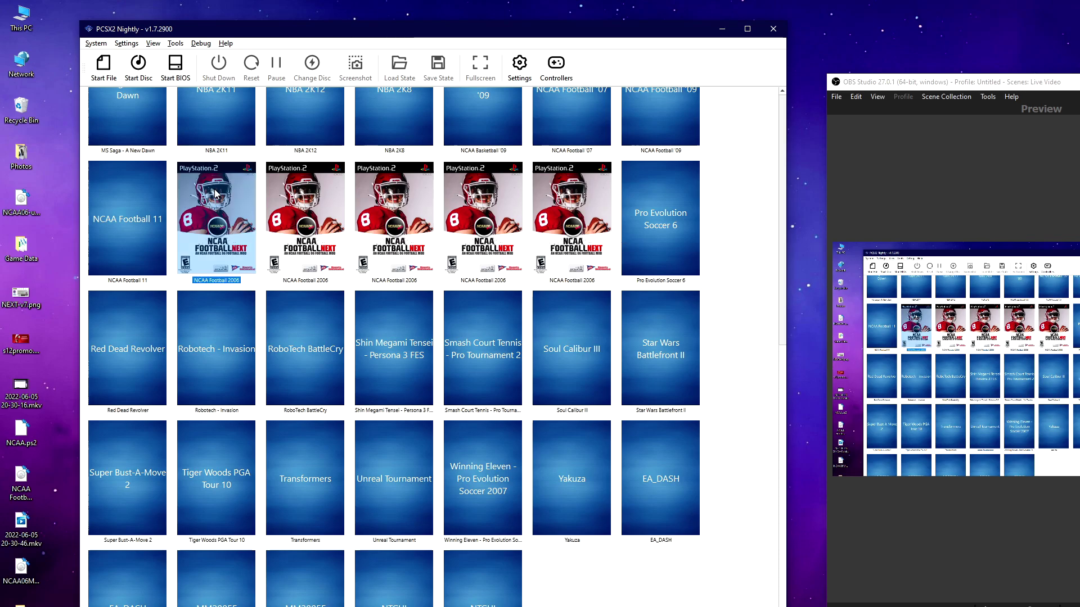
click(328, 206)
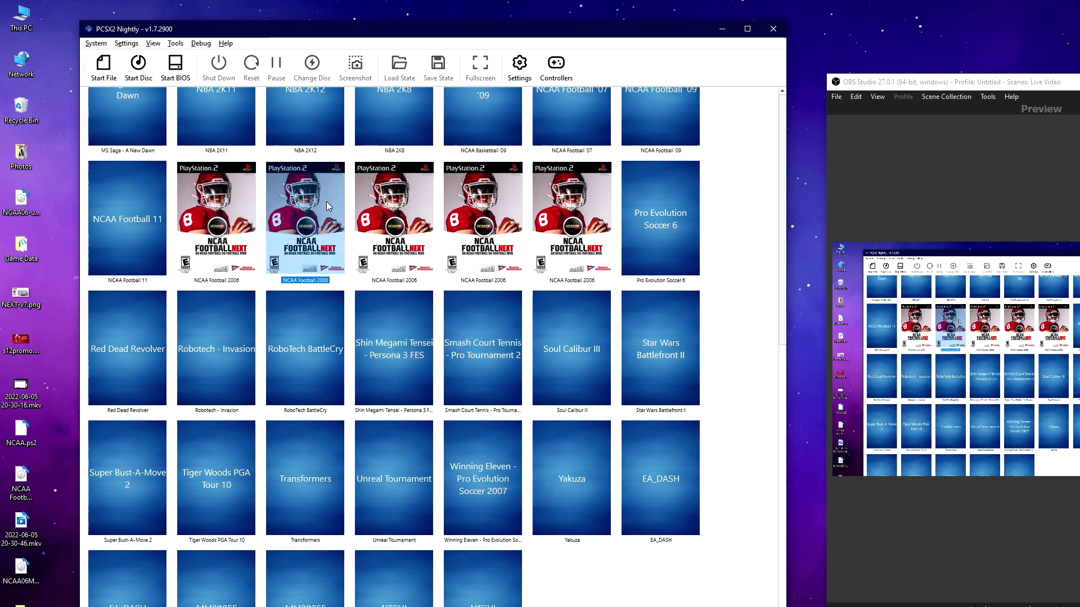
right_click(357, 199)
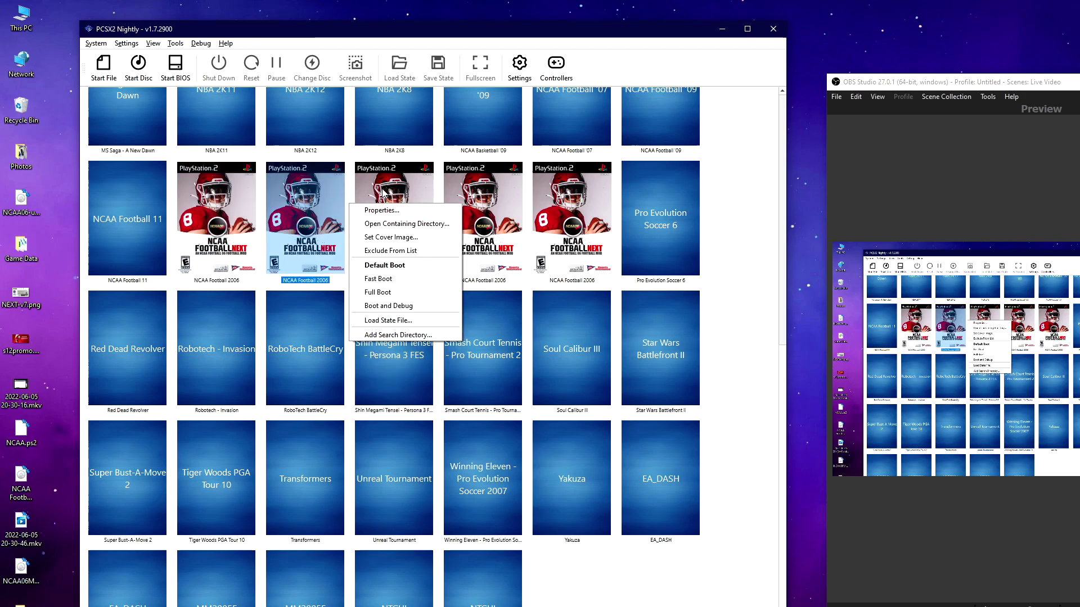
click(735, 583)
click(311, 209)
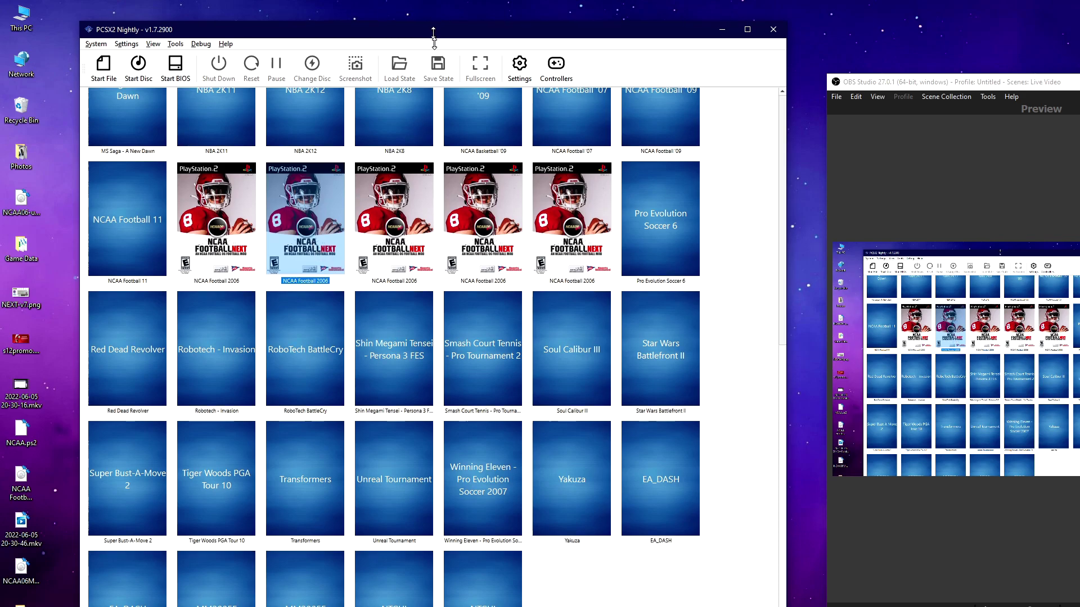
mouse_move(434, 29)
mouse_down()
mouse_move(436, 94)
mouse_move(444, 11)
mouse_up()
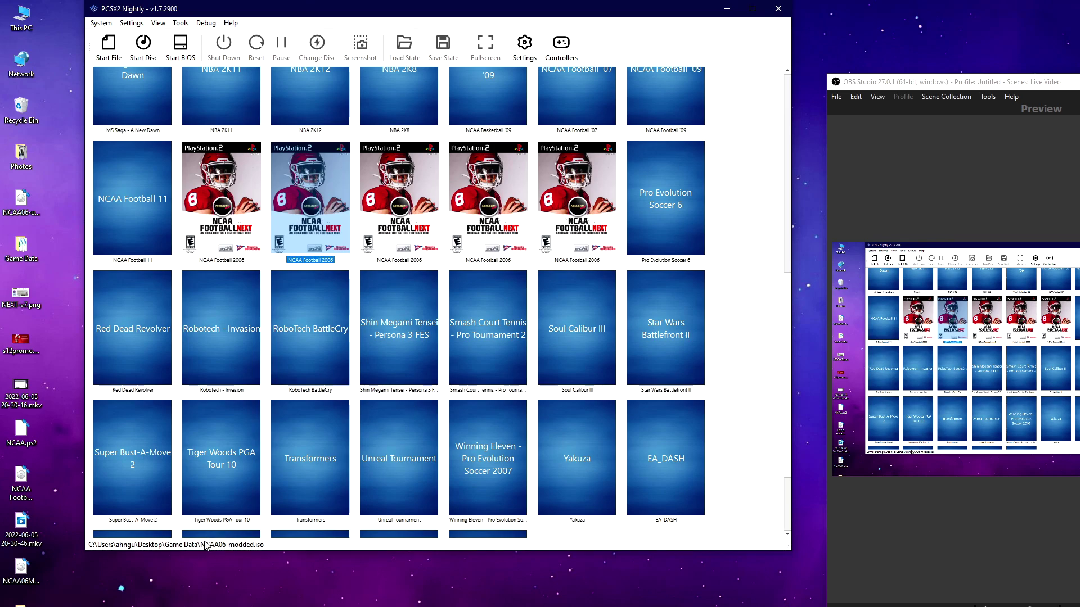
click(246, 207)
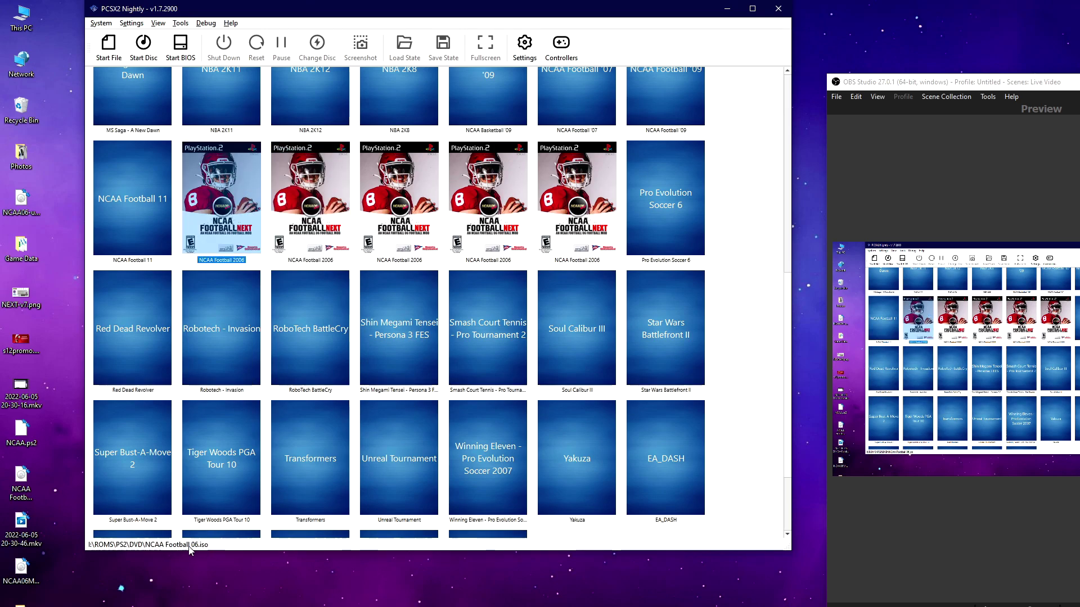
Step: Switch the game library from cover grid to Game List view and locate the NCAA Football 2006 entries
click(158, 23)
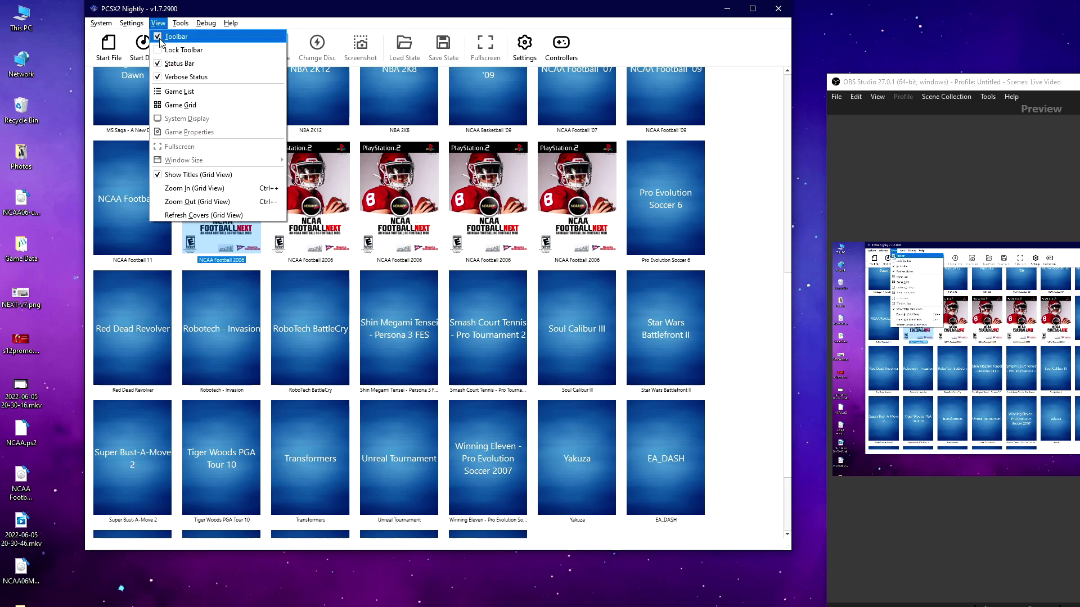
click(194, 92)
scroll(337, 256, down, 10)
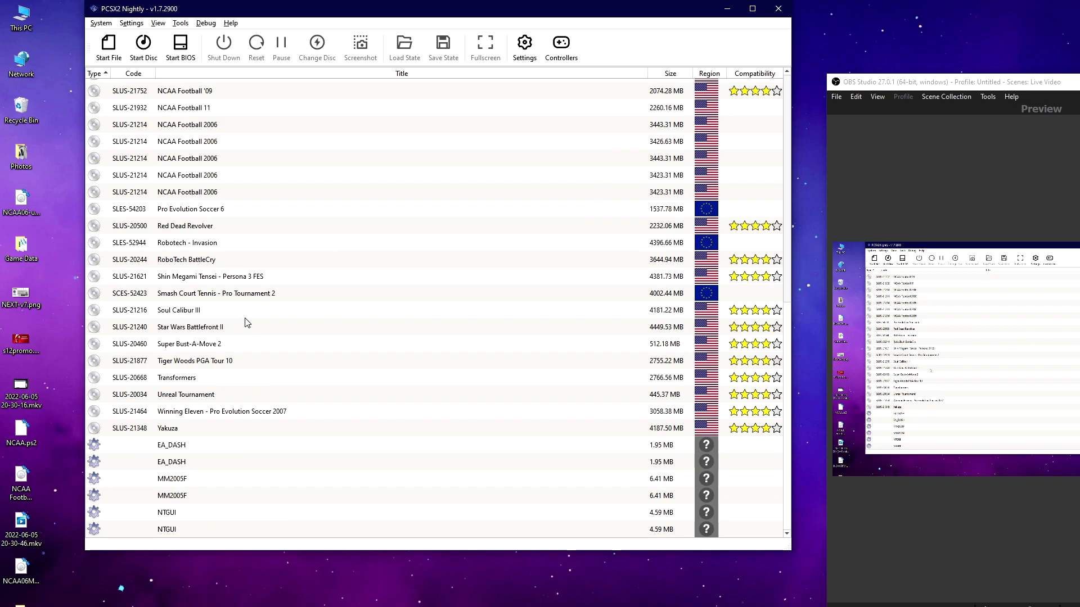
scroll(248, 321, up, 4)
Step: Find the NCAA Football 2006 entry that uses NCAA06MOD.ISO on the Desktop, boot it and fast-forward through the intro
click(203, 296)
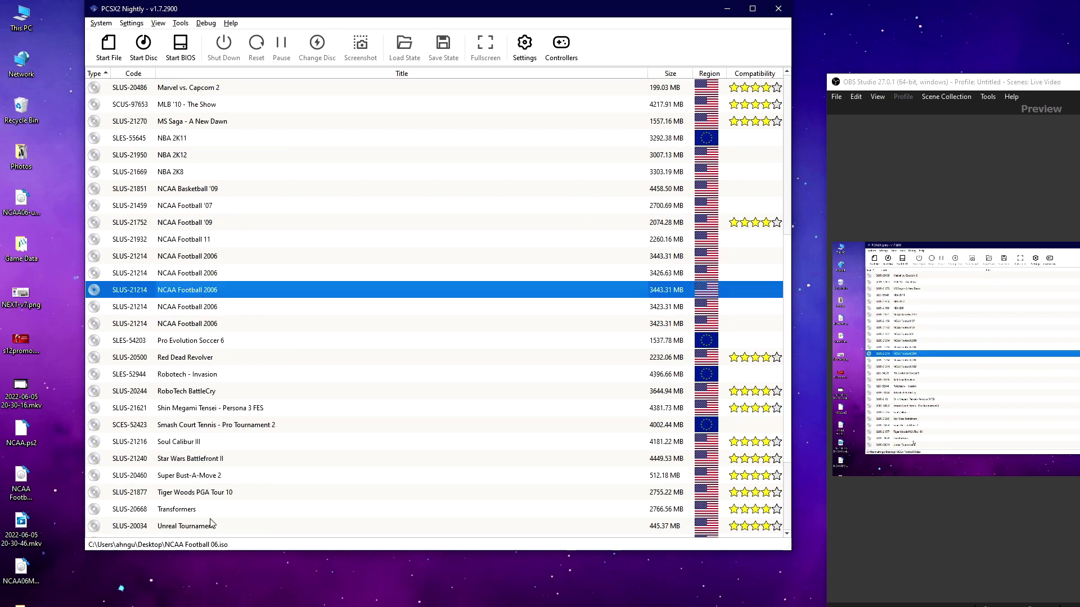
click(180, 308)
click(201, 325)
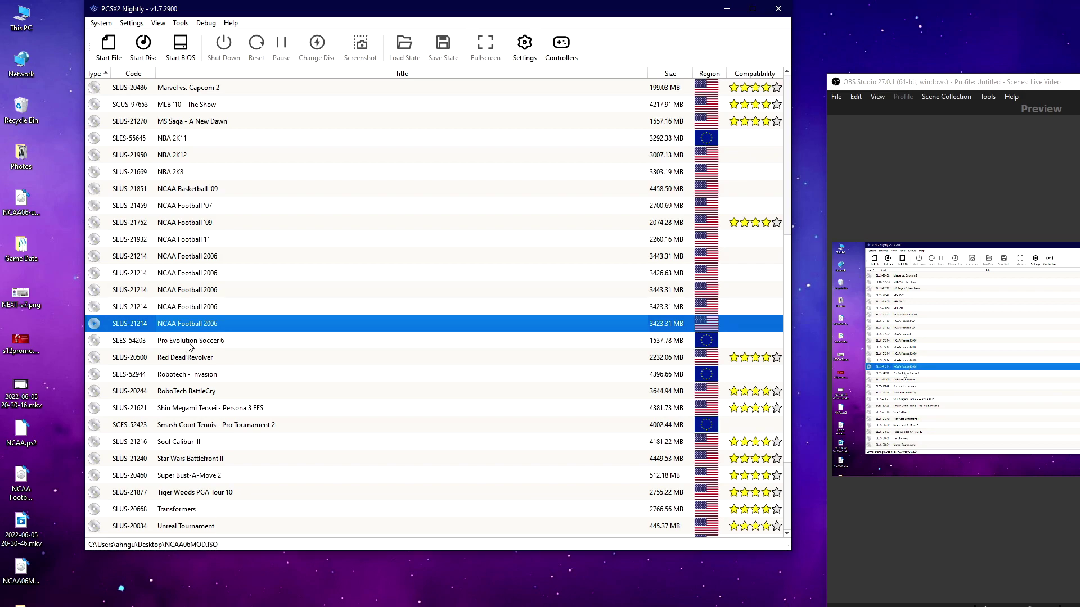
double_click(198, 324)
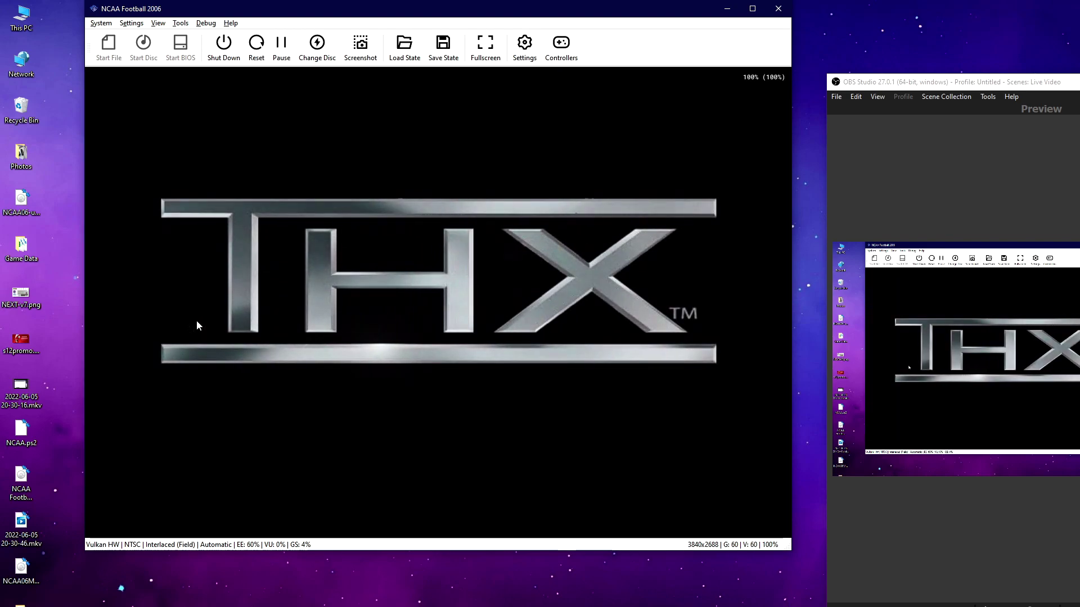
key(Tab)
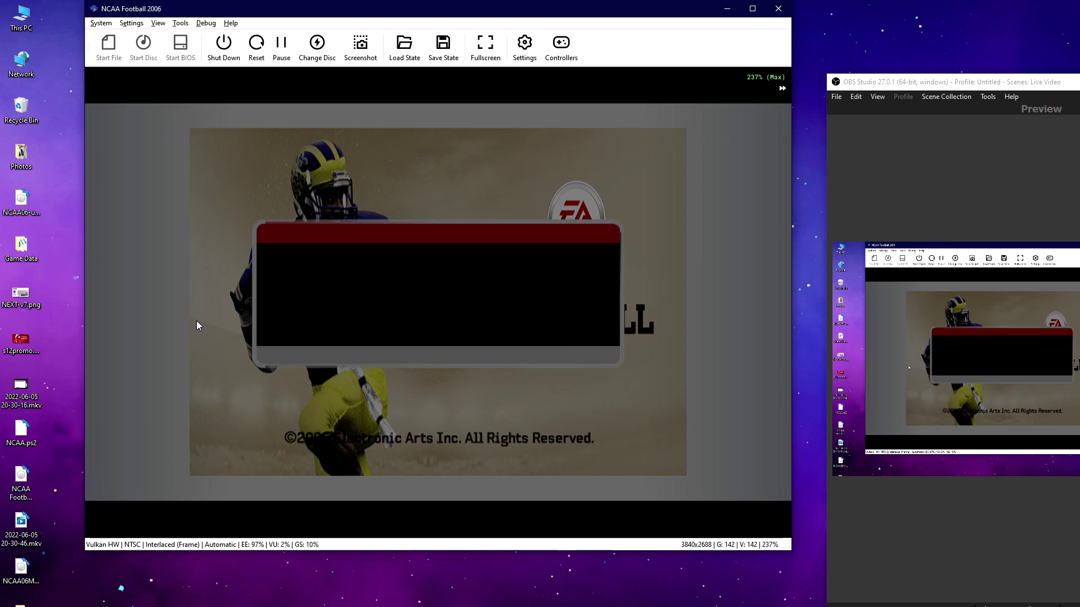
Step: Dismiss the startup dialog, return emulation to normal speed and start a Play Now game from the NCAA Football Next main menu
key(Return)
key(Tab)
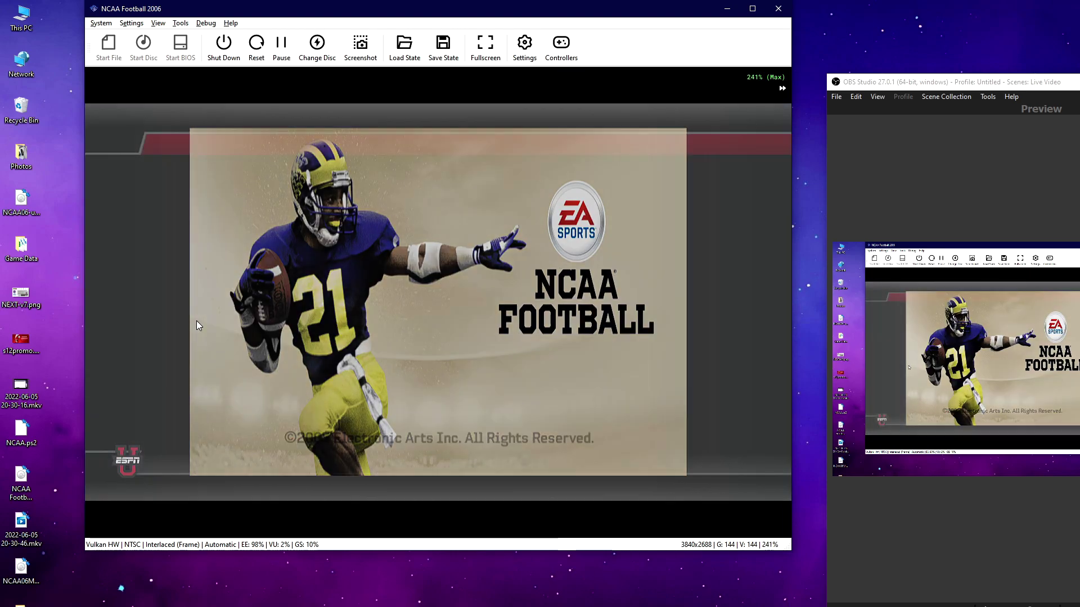
key(Down)
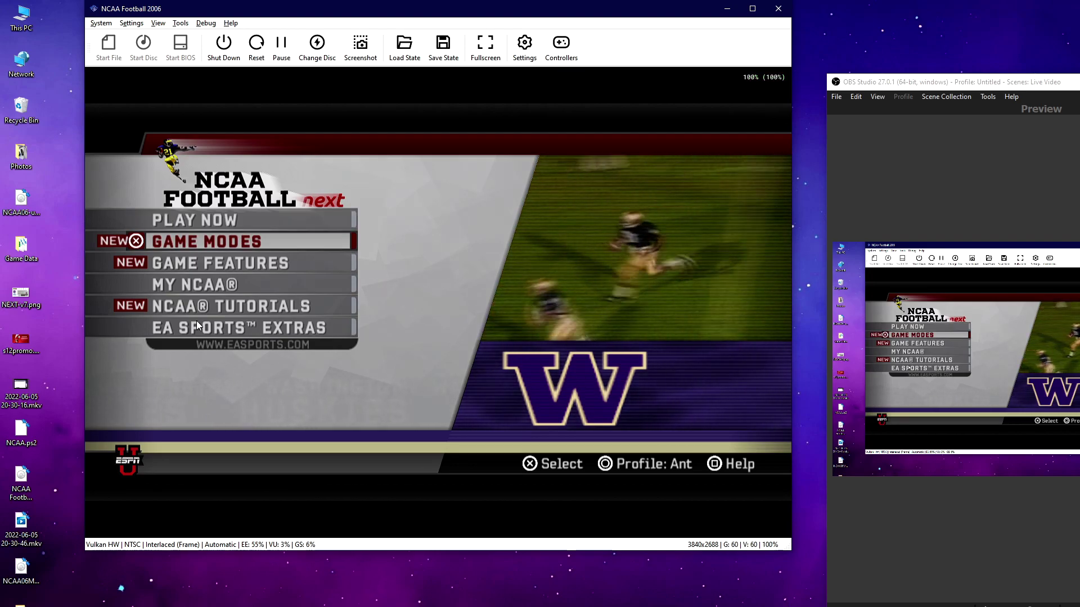
key(Up)
key(Return)
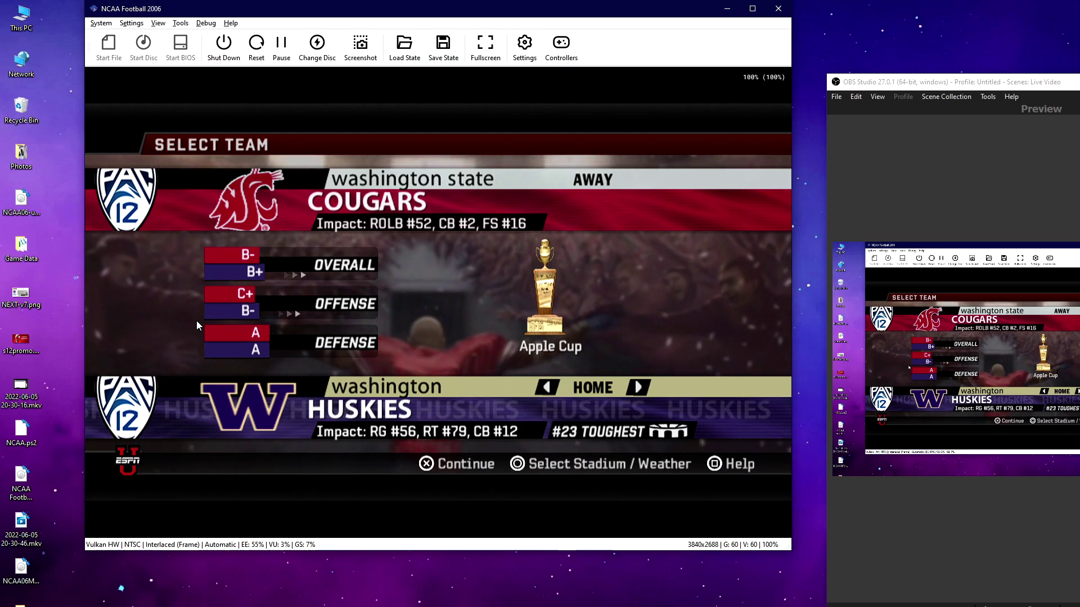
Step: Cycle through the away teams, choose the Iowa State Cyclones against the Washington Huskies and continue to controller selection
key(Up)
key(Left)
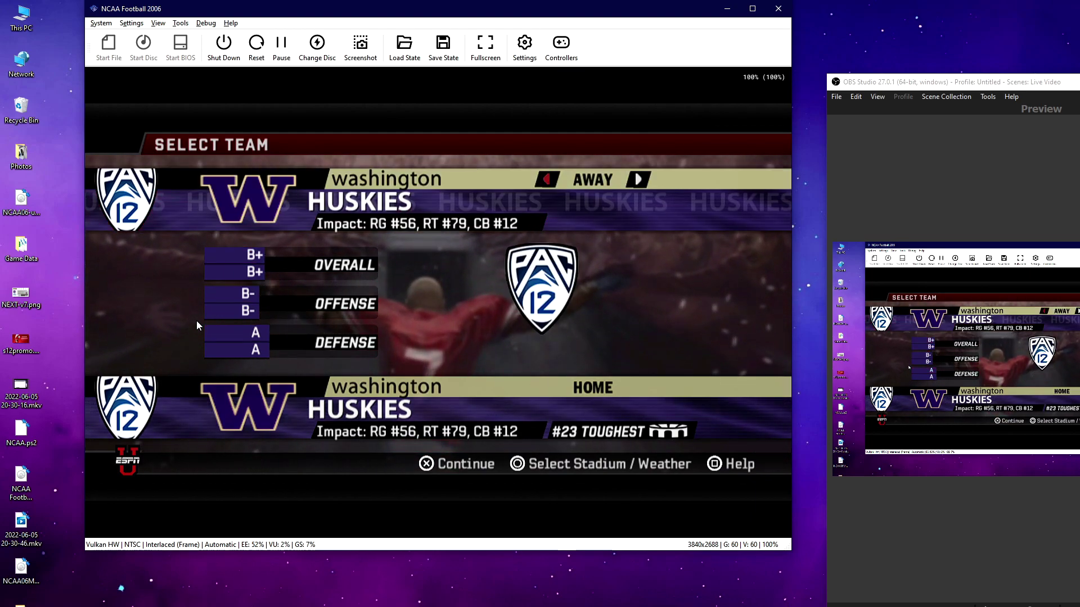
key(Left)
key(Left)
key(Left)
key(Left)
key(Left)
key(Left)
key(Left)
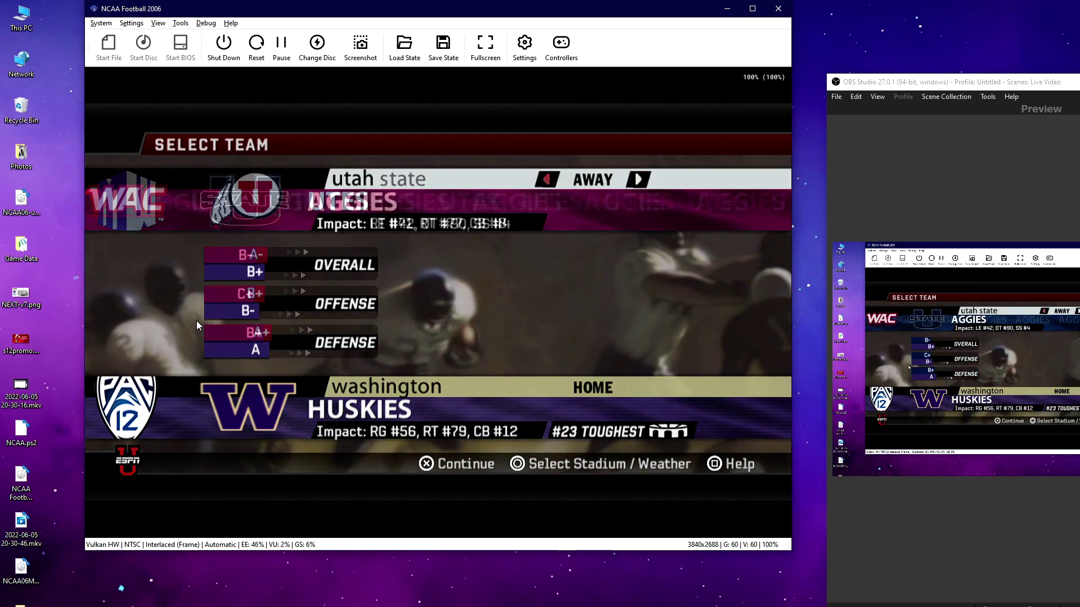
key(Left)
key(Left)
key(Left)
key(Left)
key(Left)
key(Left)
key(Left)
key(Left)
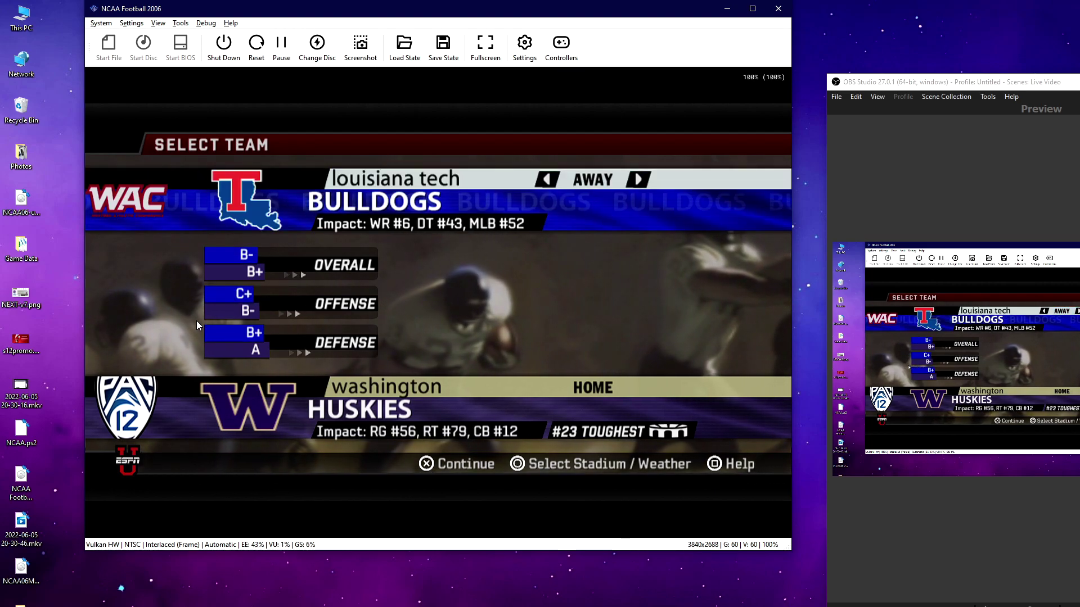
key(Left)
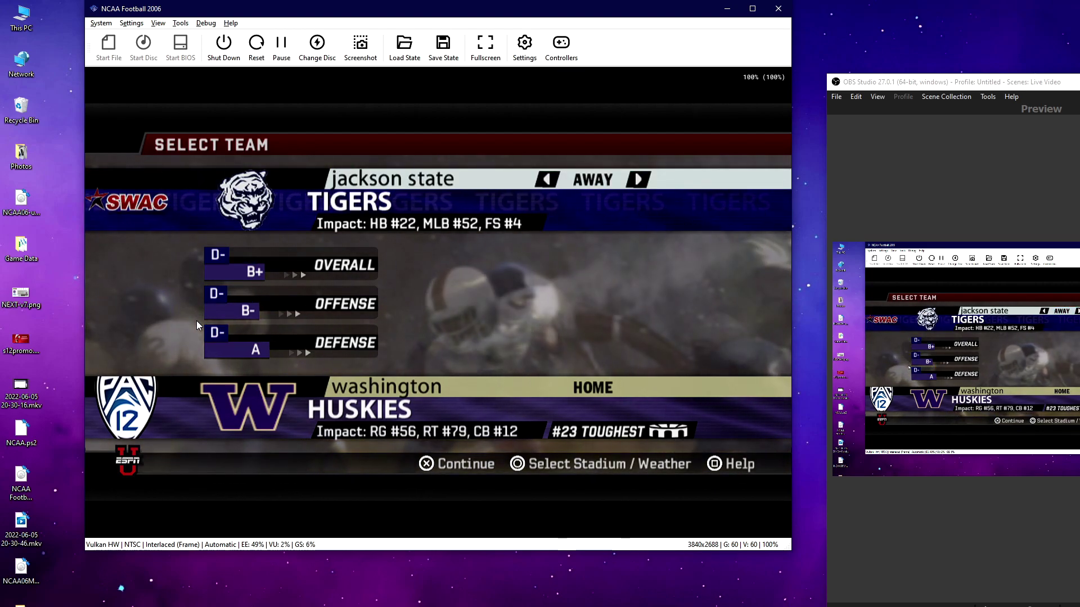
key(Left)
key(Left)
key(Left)
key(Right)
key(Right)
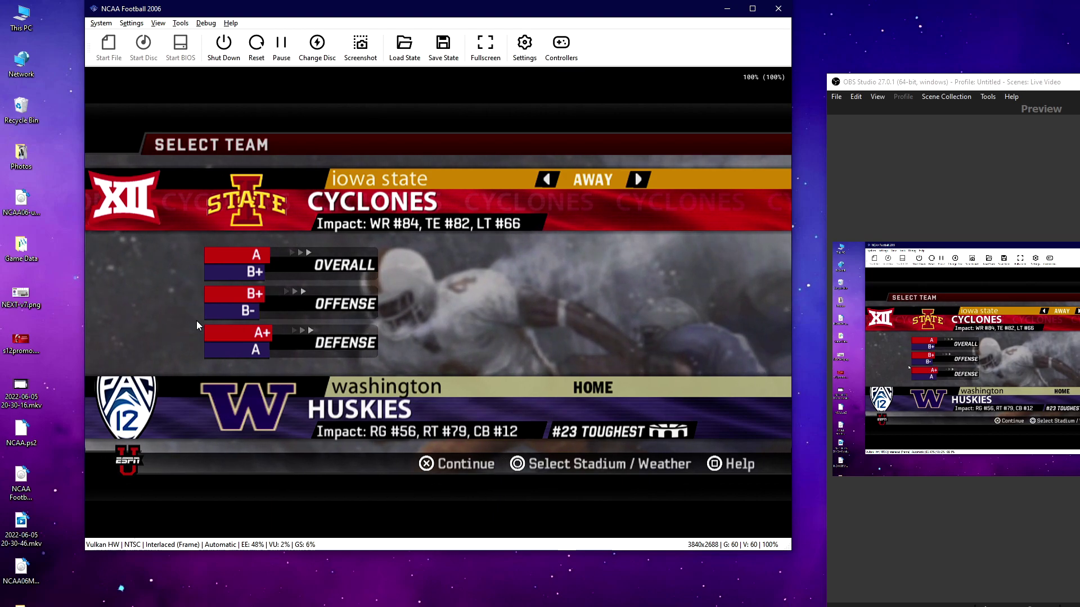
key(Return)
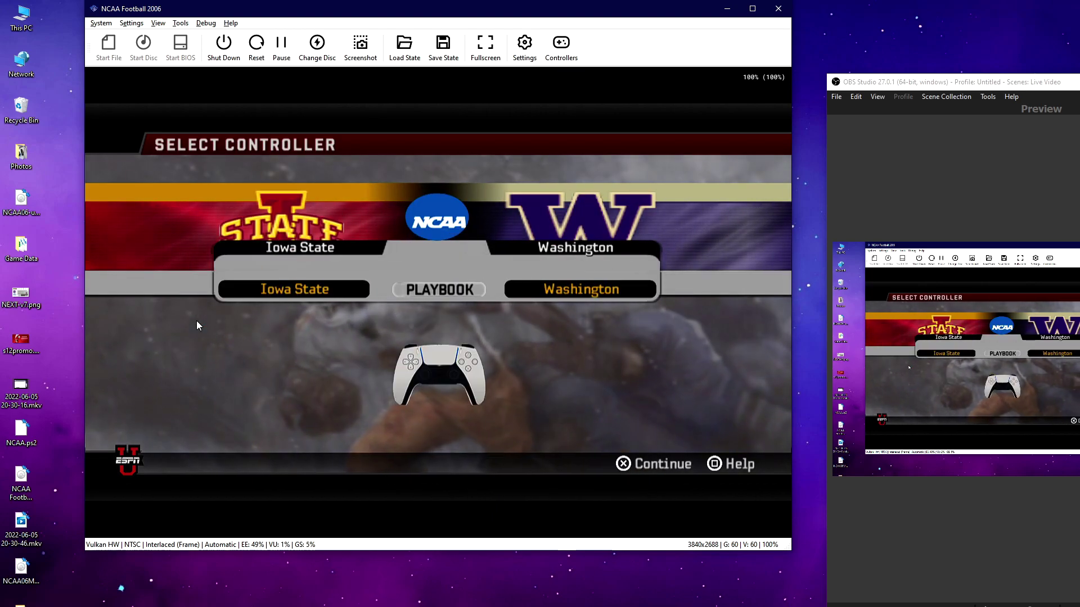
Step: Assign the controller to Washington, inspect its Home uniform and close the team's uniform and playbook options
key(Right)
key(Return)
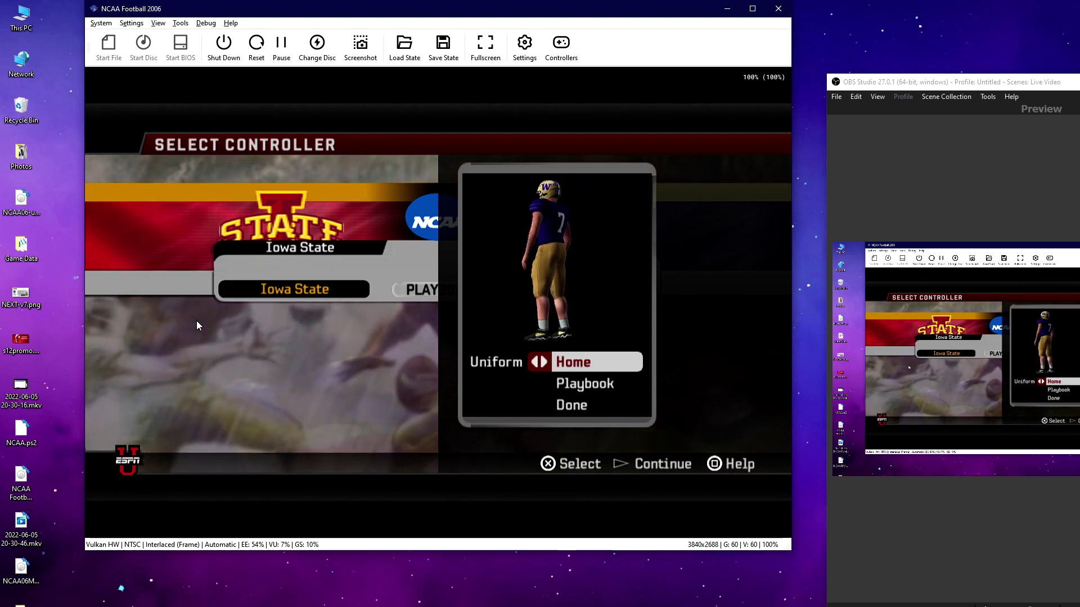
key(Down)
key(Down)
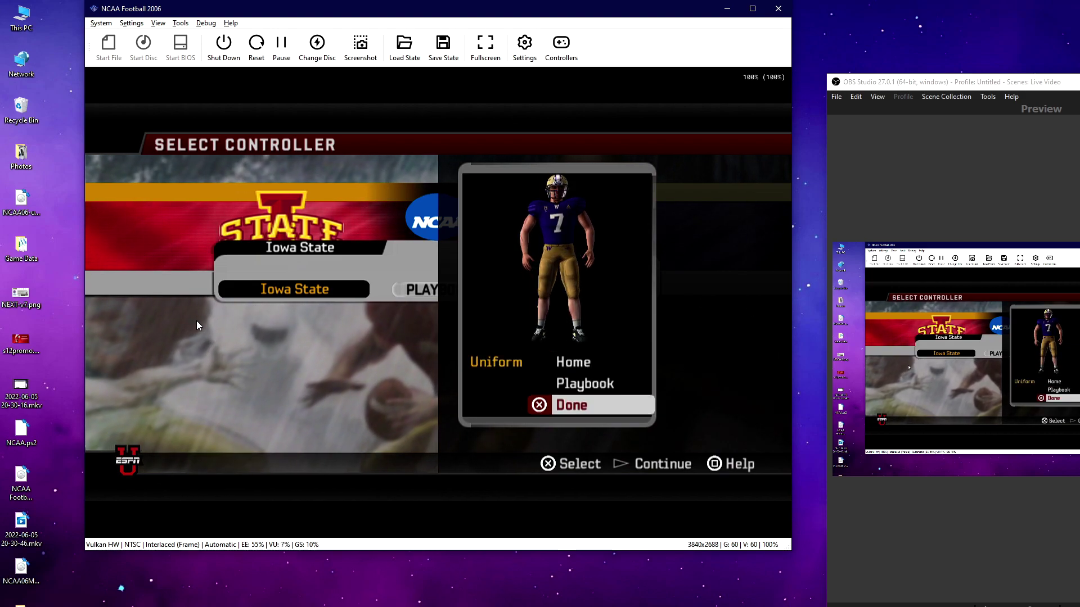
key(Return)
Step: Move the controller to Iowa State, inspect its Away uniform, close the options and return the controller to the centre
key(Left)
key(Return)
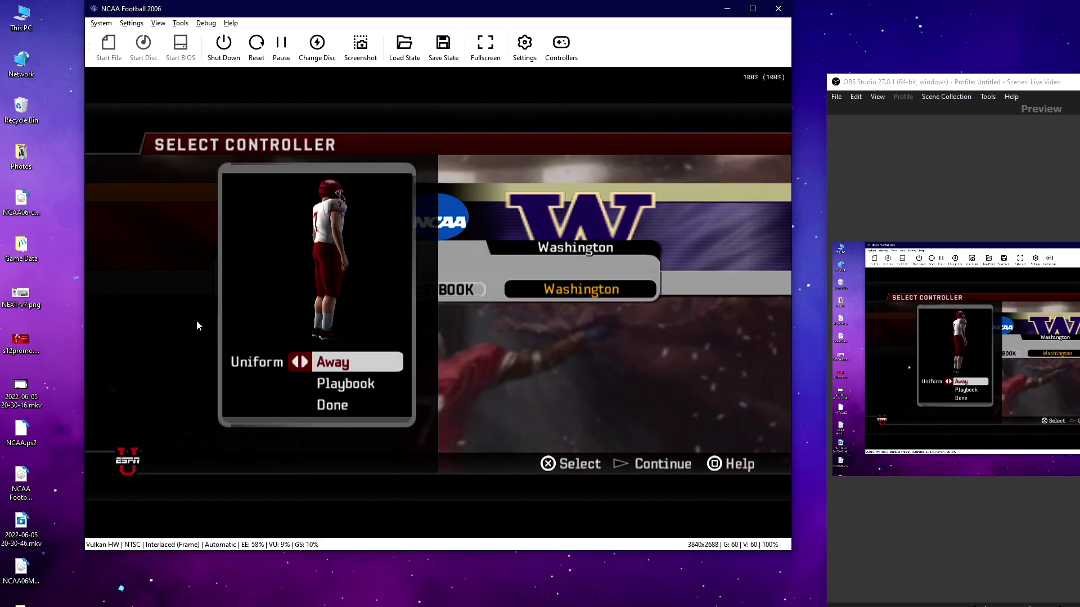
key(Down)
key(Down)
key(Down)
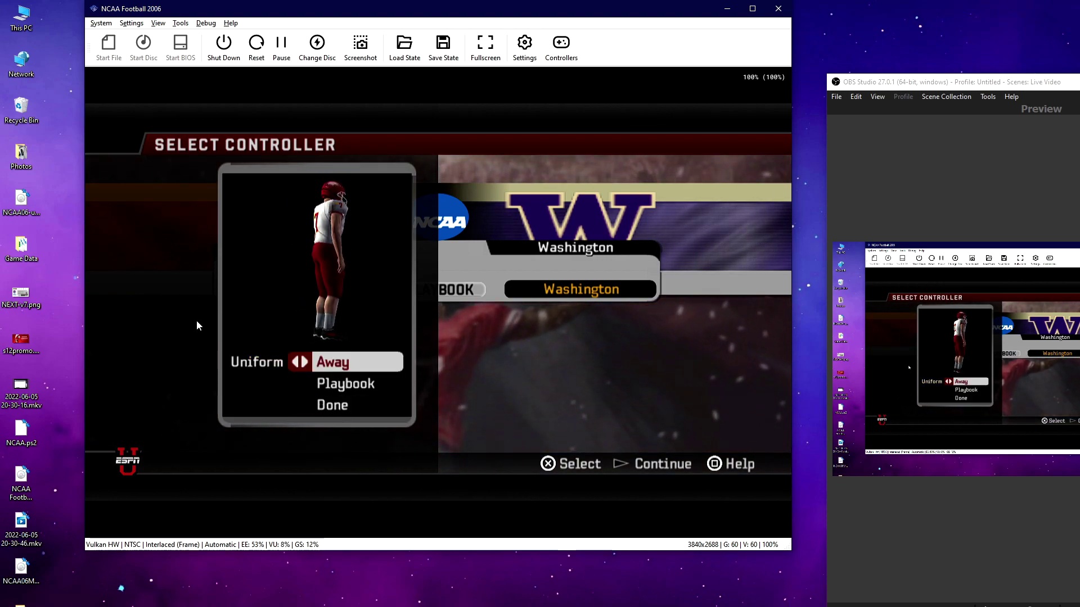
key(Up)
key(Return)
key(Right)
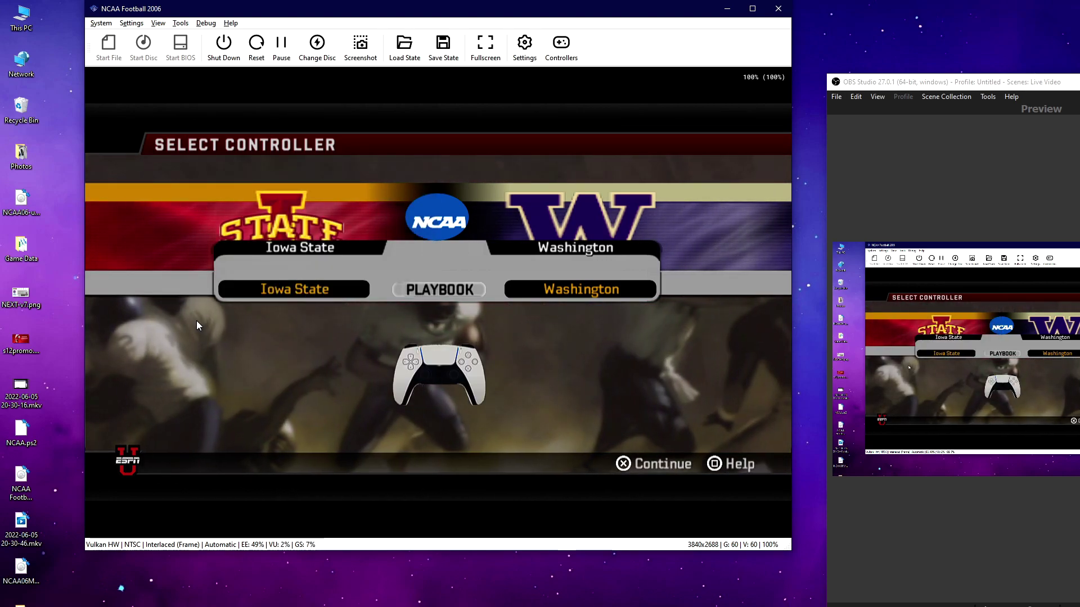